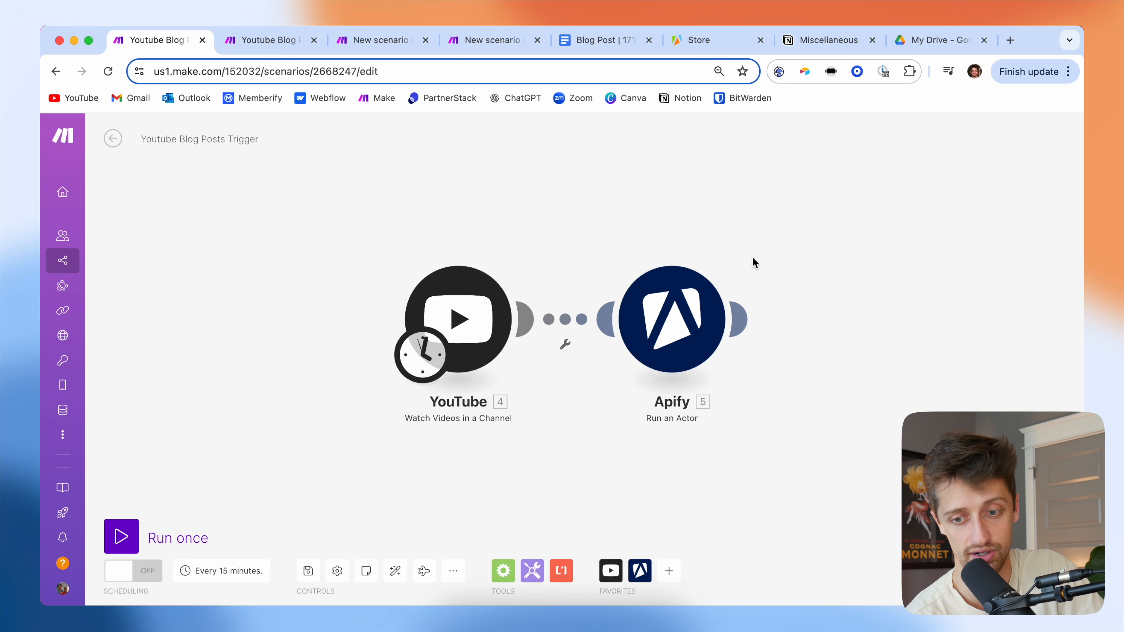
# Open the Youtube Blog Posts Write scenario chaining Apify, OpenAI and Google Docs modules
pyautogui.click(279, 47)
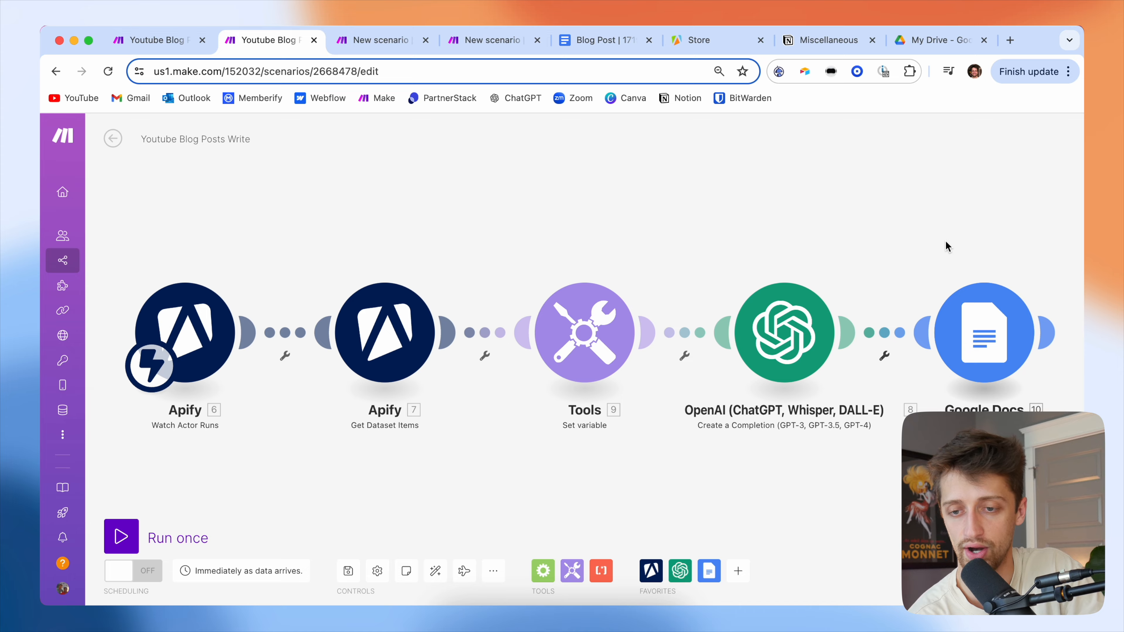
# Review the Automate Lead Management blog post in Google Docs, then return to the new Make scenario
pyautogui.click(598, 40)
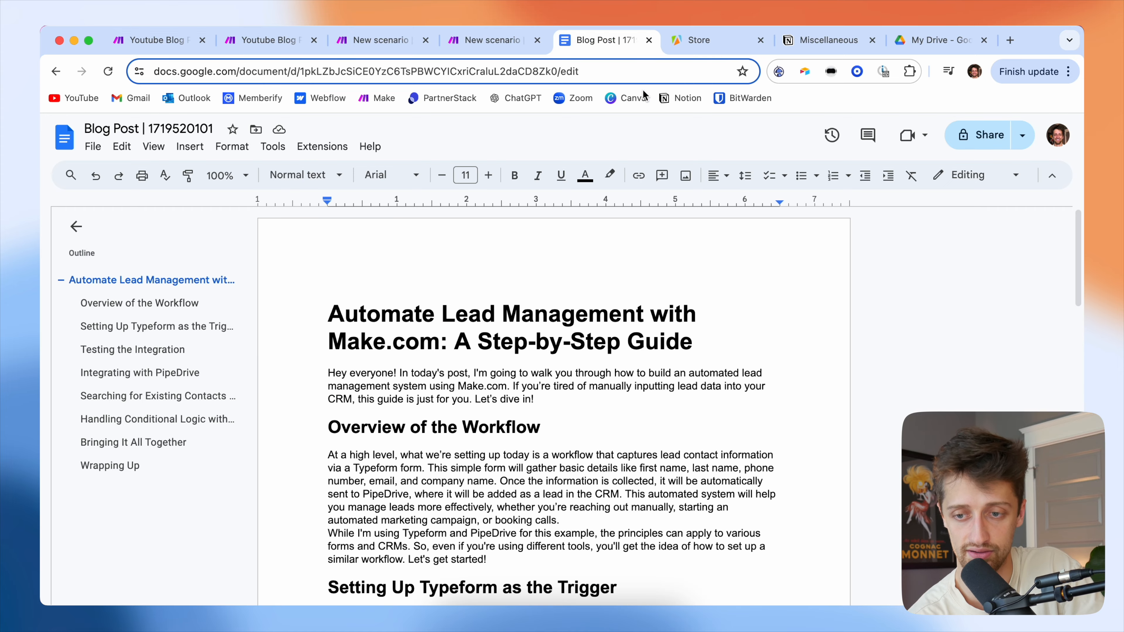
pyautogui.scroll(-2, 551, 351)
pyautogui.scroll(-7, 551, 351)
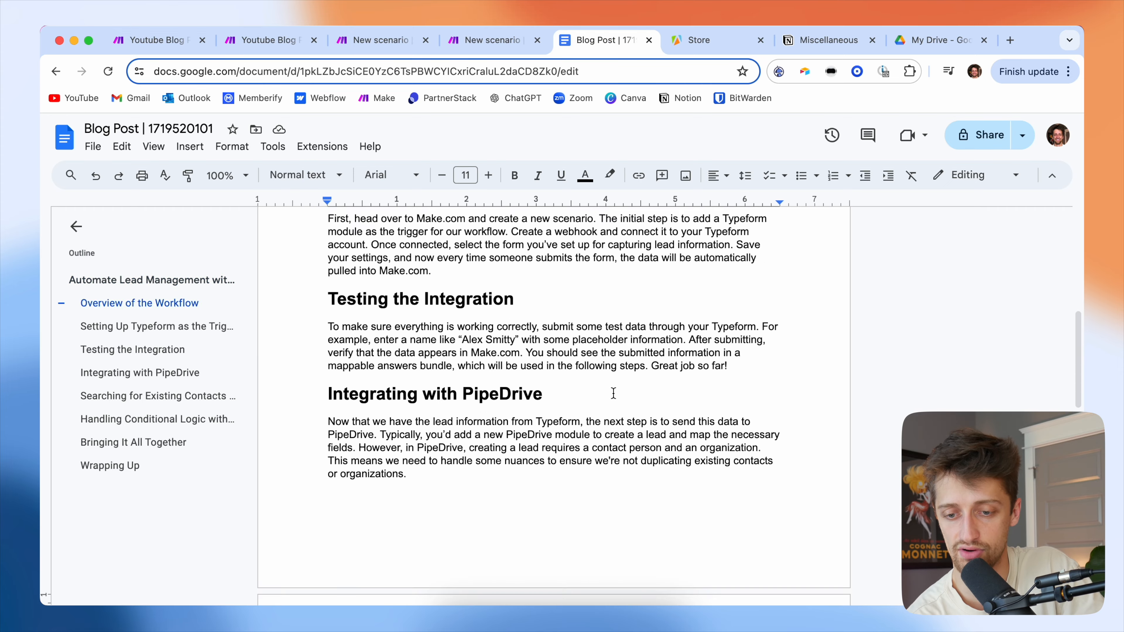
pyautogui.scroll(9, 615, 340)
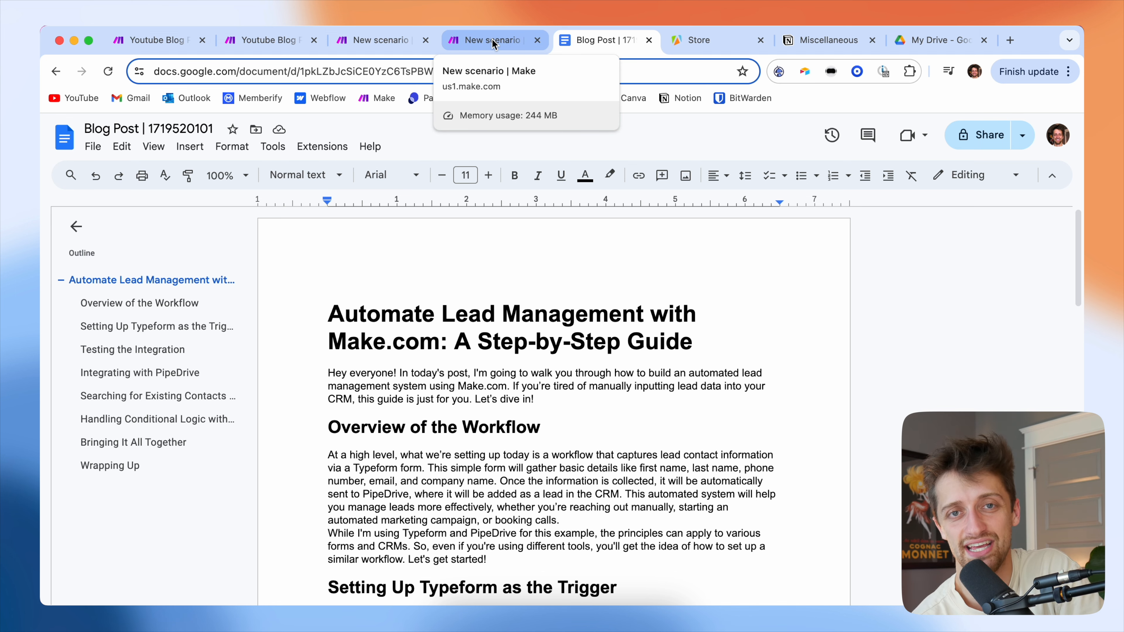
pyautogui.click(267, 39)
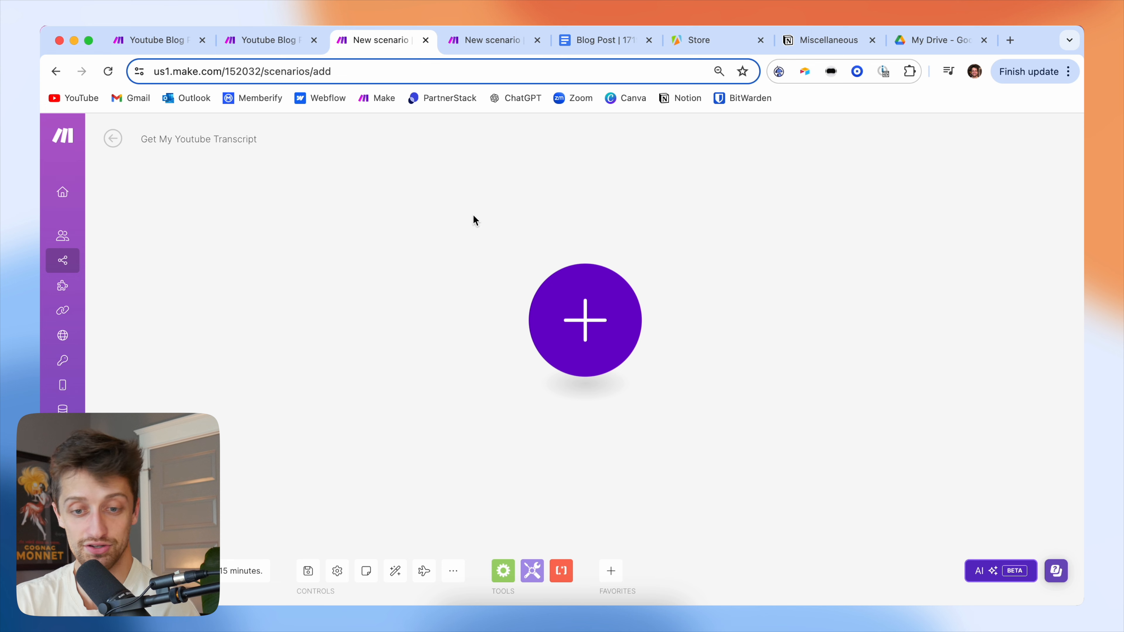
# Add a YouTube Watch Videos in a Channel trigger as the first module
pyautogui.click(576, 281)
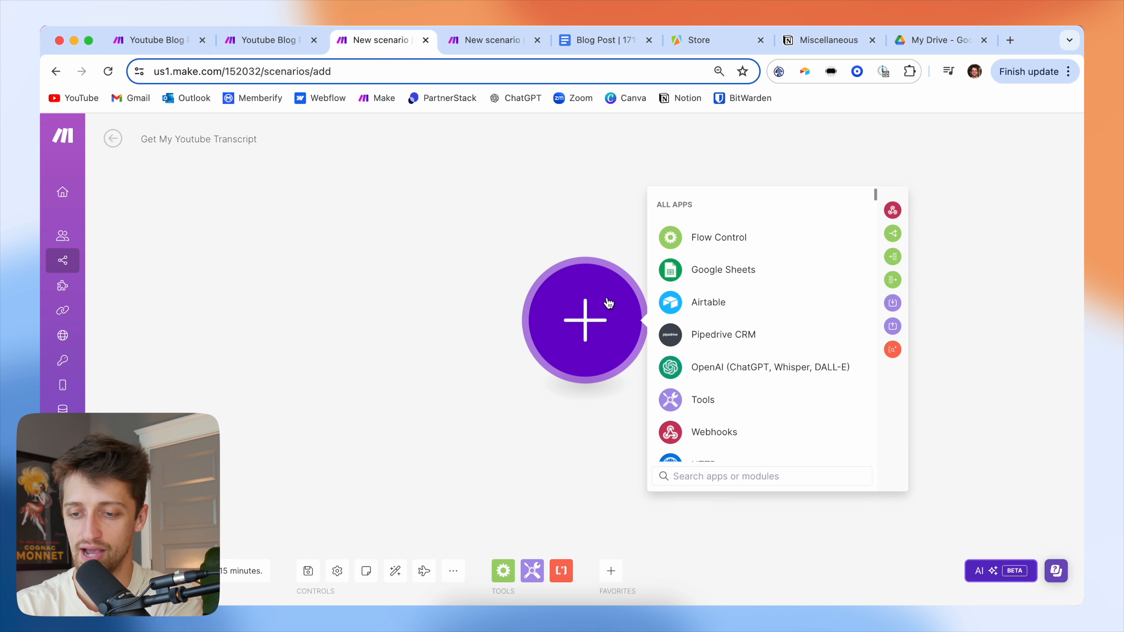
pyautogui.write('yout')
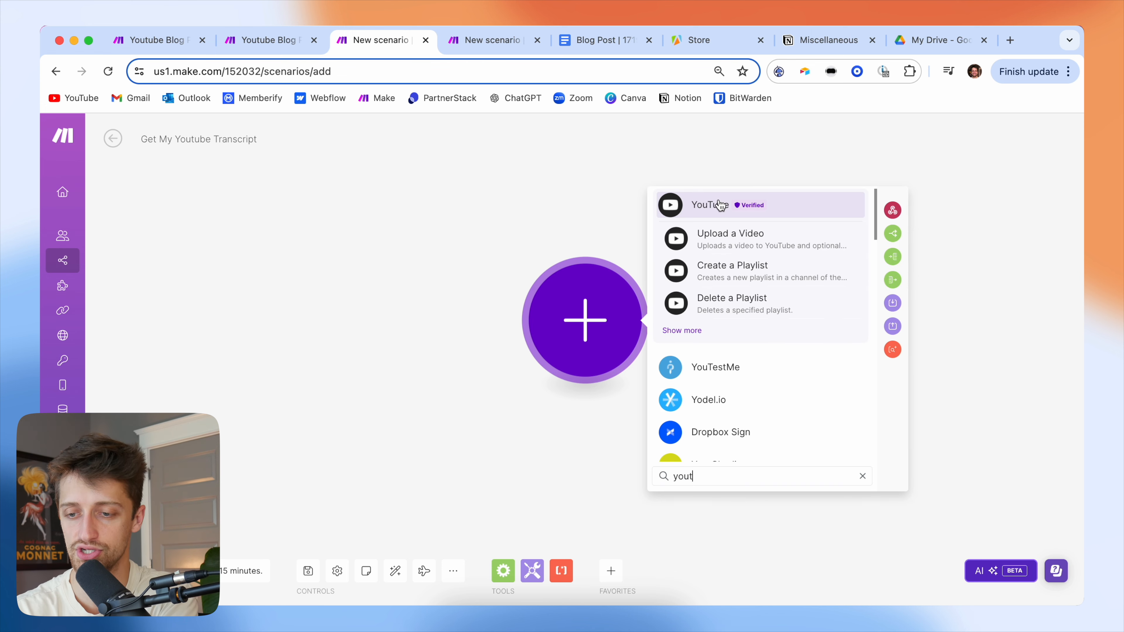
pyautogui.click(719, 205)
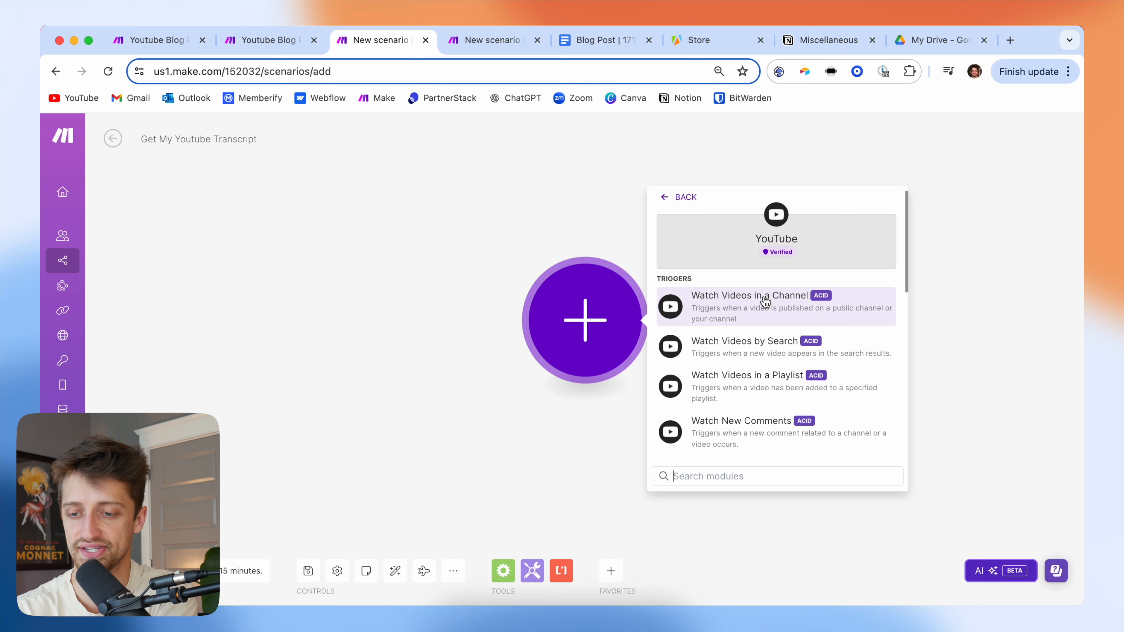
pyautogui.click(778, 305)
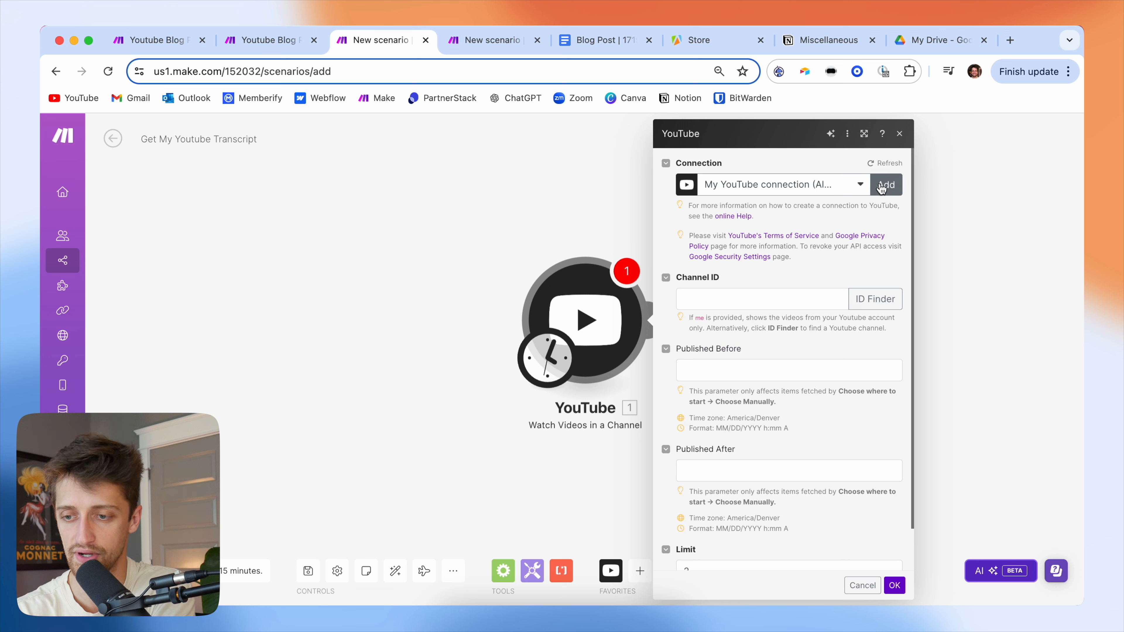
# Set the trigger's Channel ID to 'me' and Limit to 1, and confirm
pyautogui.click(737, 298)
pyautogui.write('me')
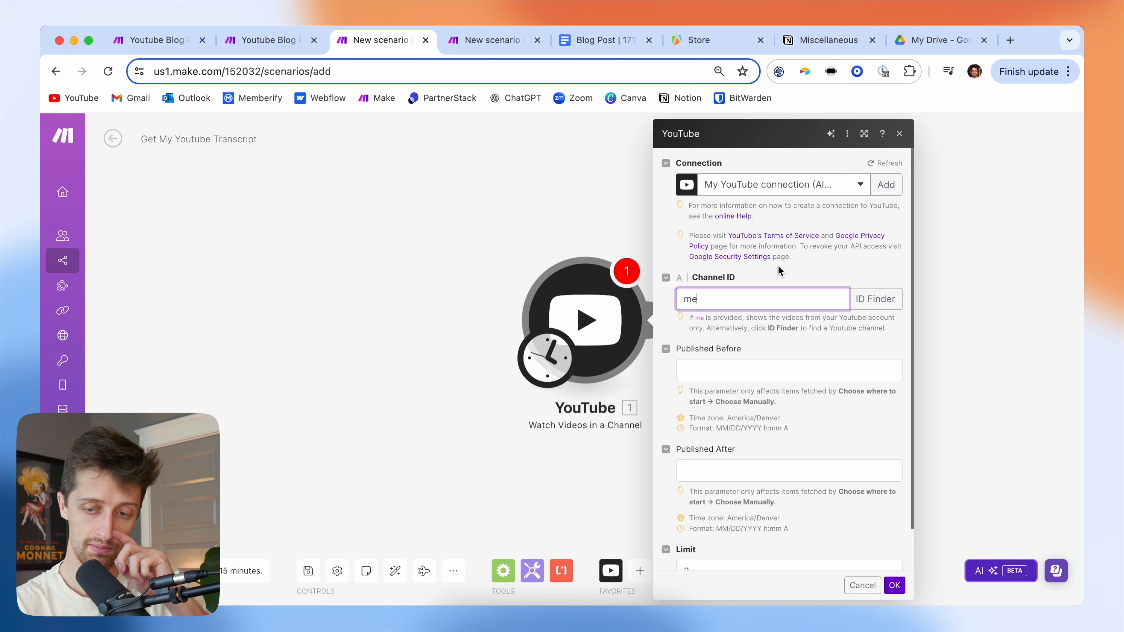
pyautogui.click(780, 344)
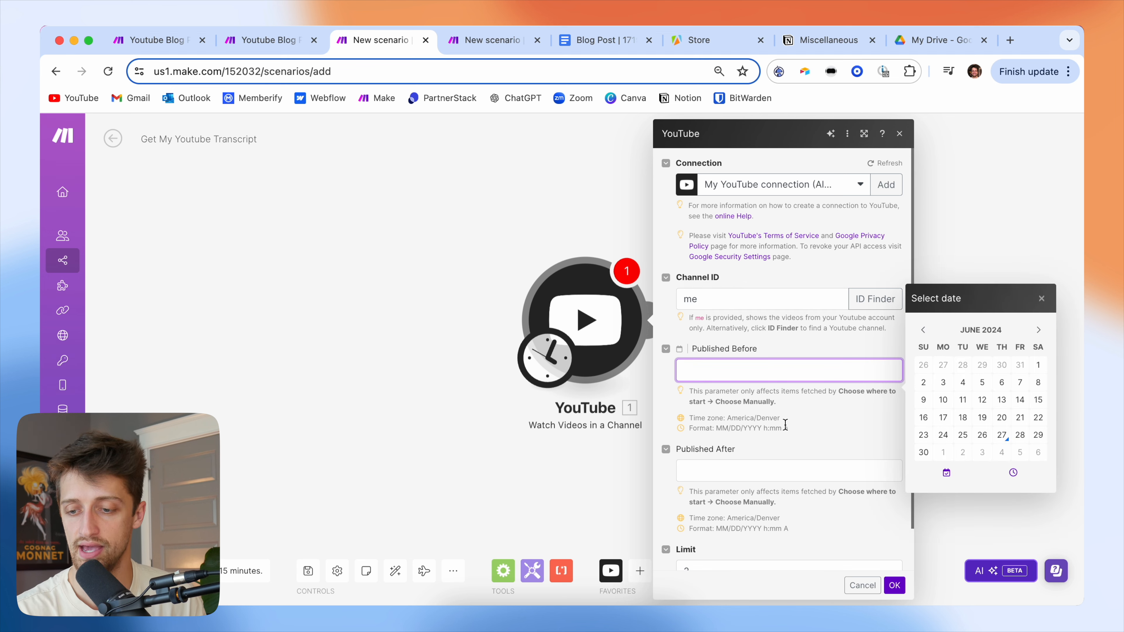
pyautogui.scroll(-1, 785, 396)
pyautogui.click(709, 523)
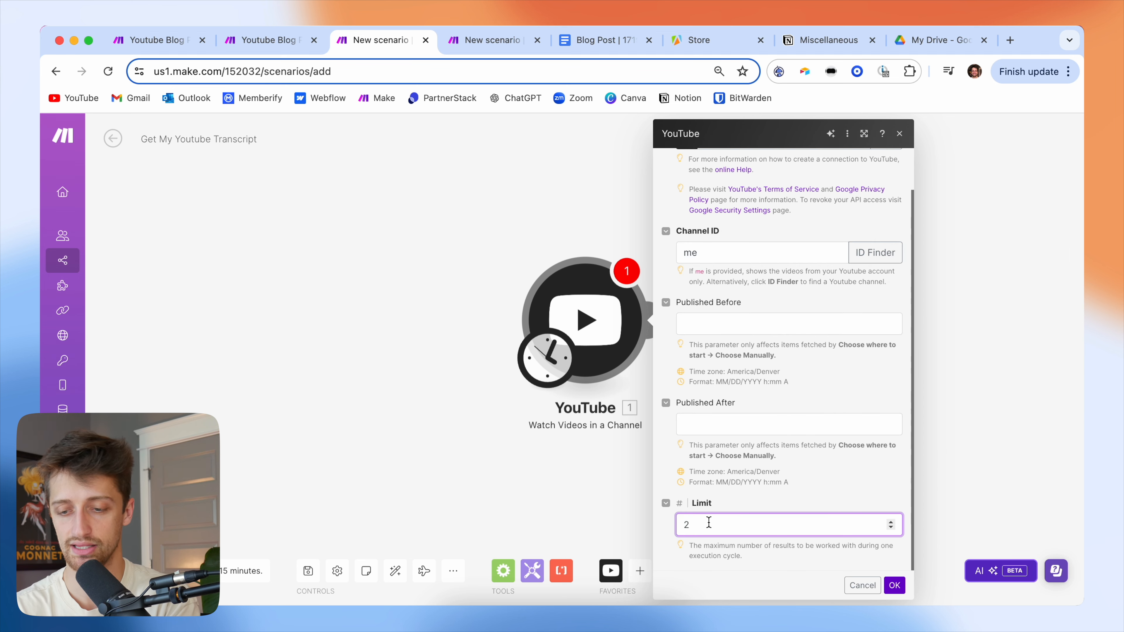
pyautogui.doubleClick(709, 522)
pyautogui.write('1')
pyautogui.click(797, 497)
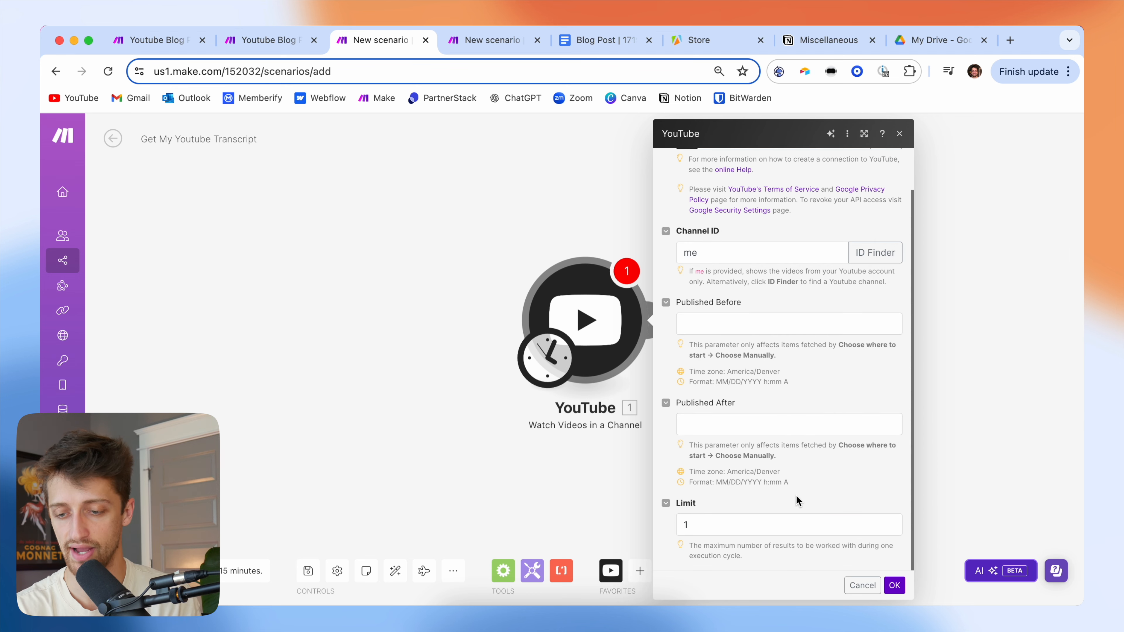
pyautogui.click(894, 585)
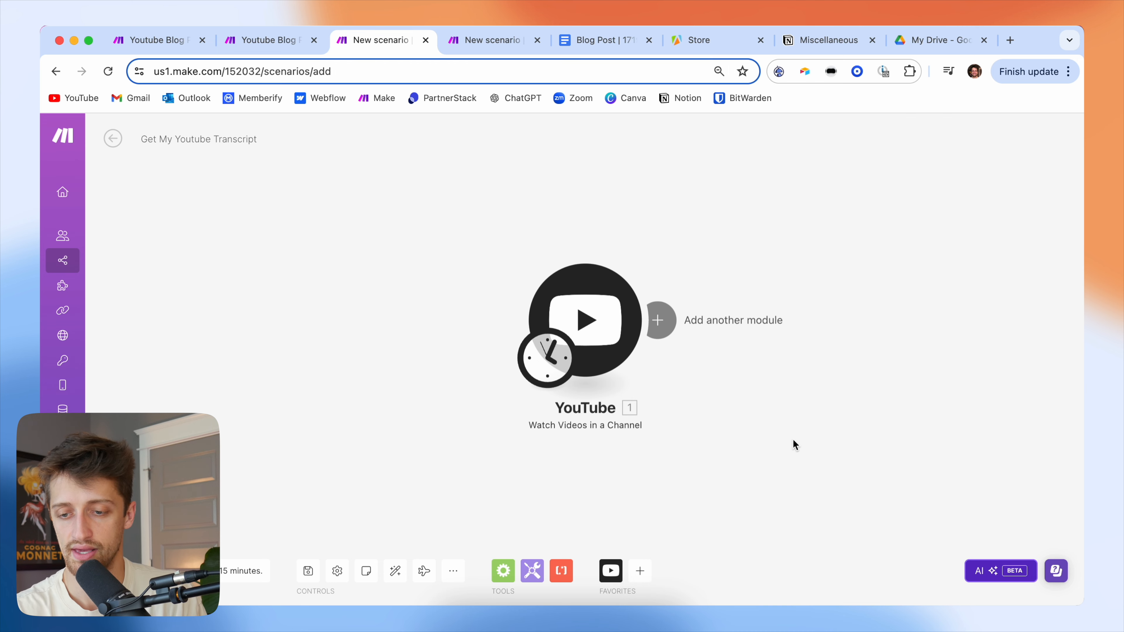
# Make the YouTube trigger start from the Automated Lead Management video
pyautogui.moveTo(794, 440); pyautogui.dragTo(626, 409)
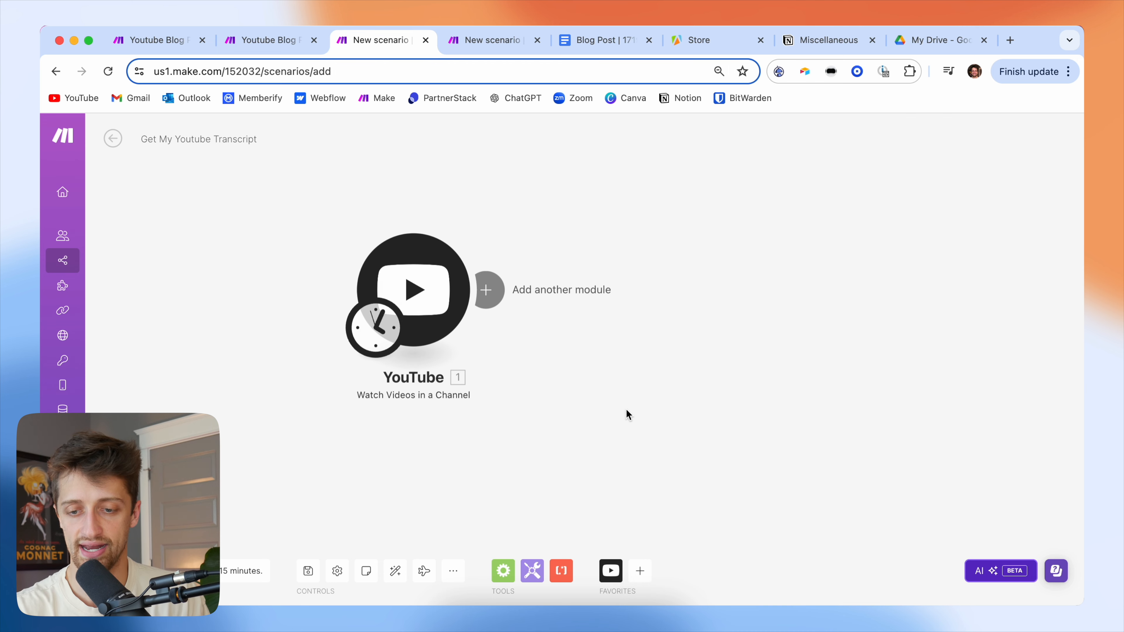
pyautogui.rightClick(429, 282)
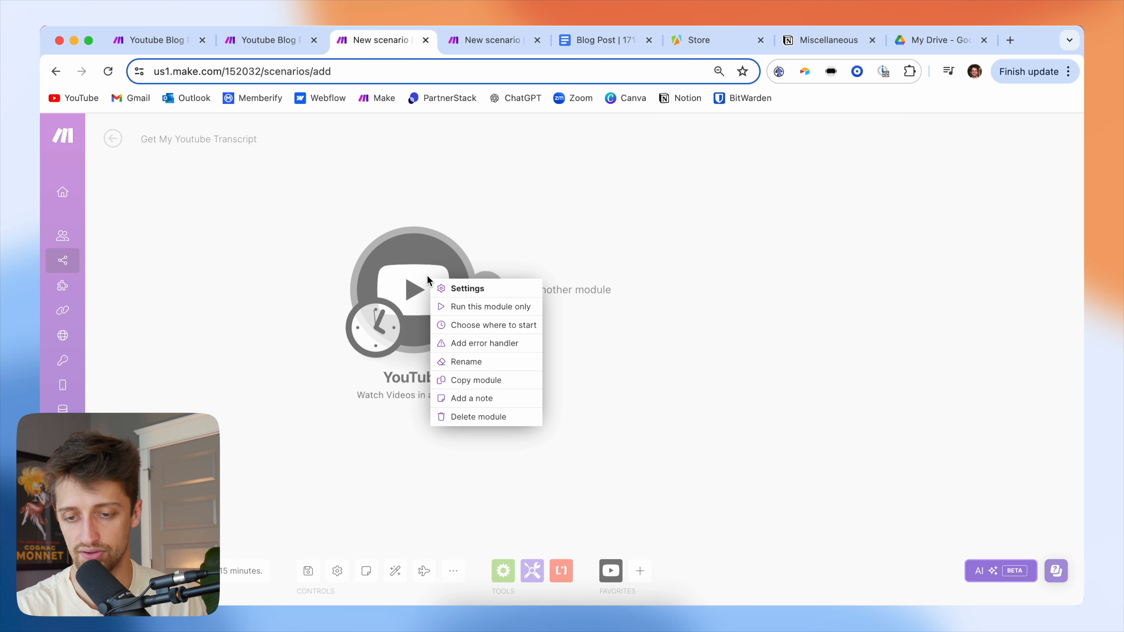
pyautogui.click(482, 326)
pyautogui.click(506, 318)
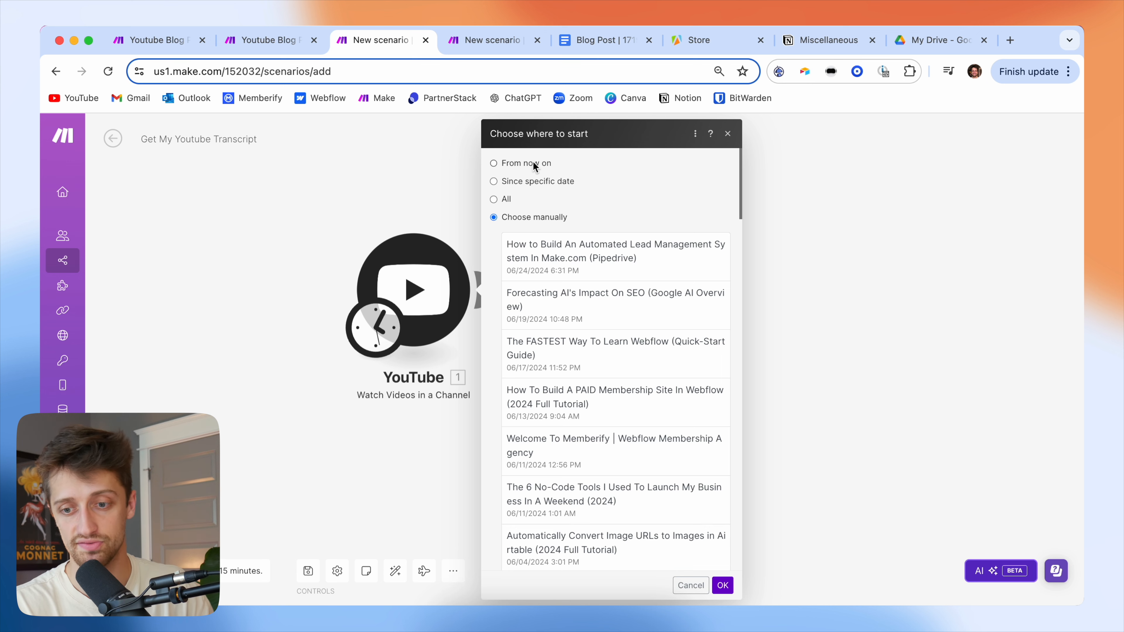
pyautogui.click(608, 255)
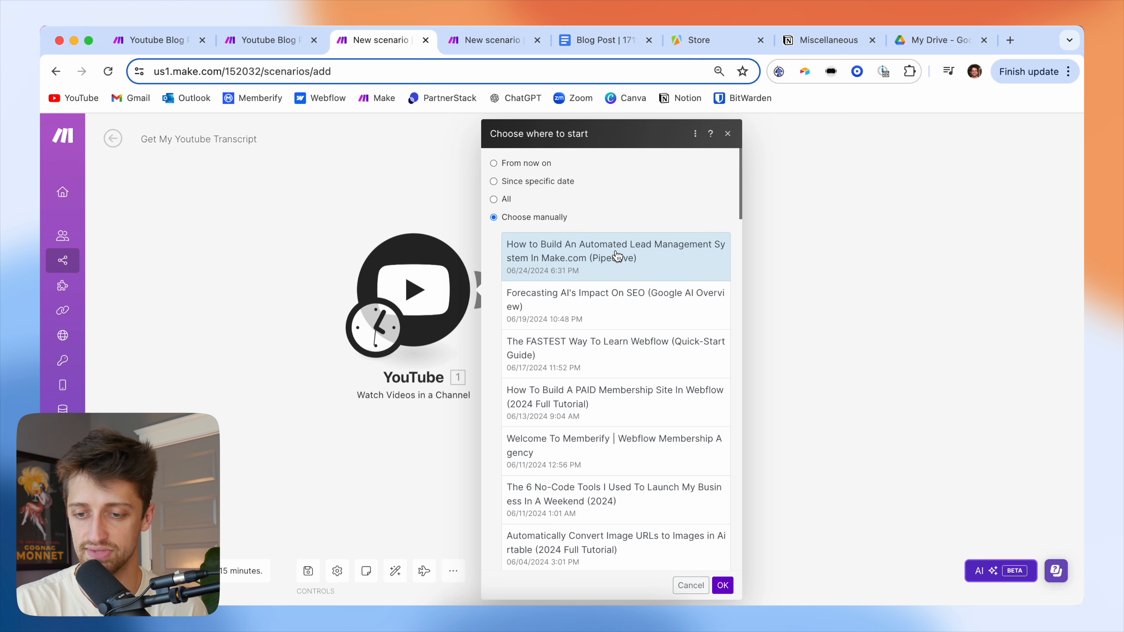
pyautogui.click(722, 586)
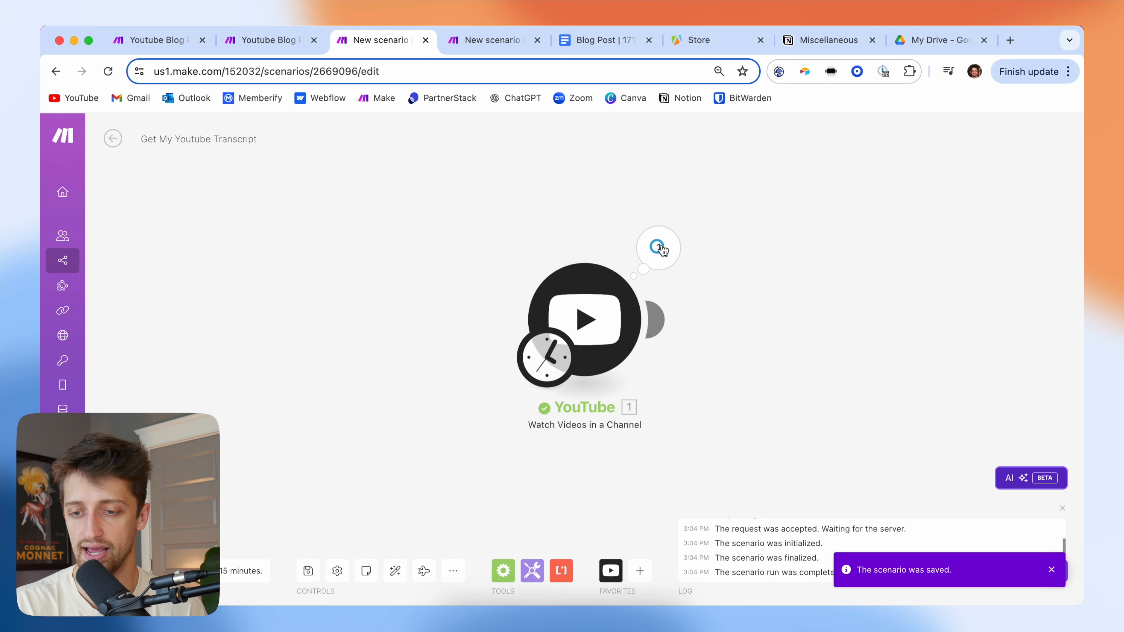
# Inspect the trigger's output bundle: the video title, Video ID and description
pyautogui.click(660, 248)
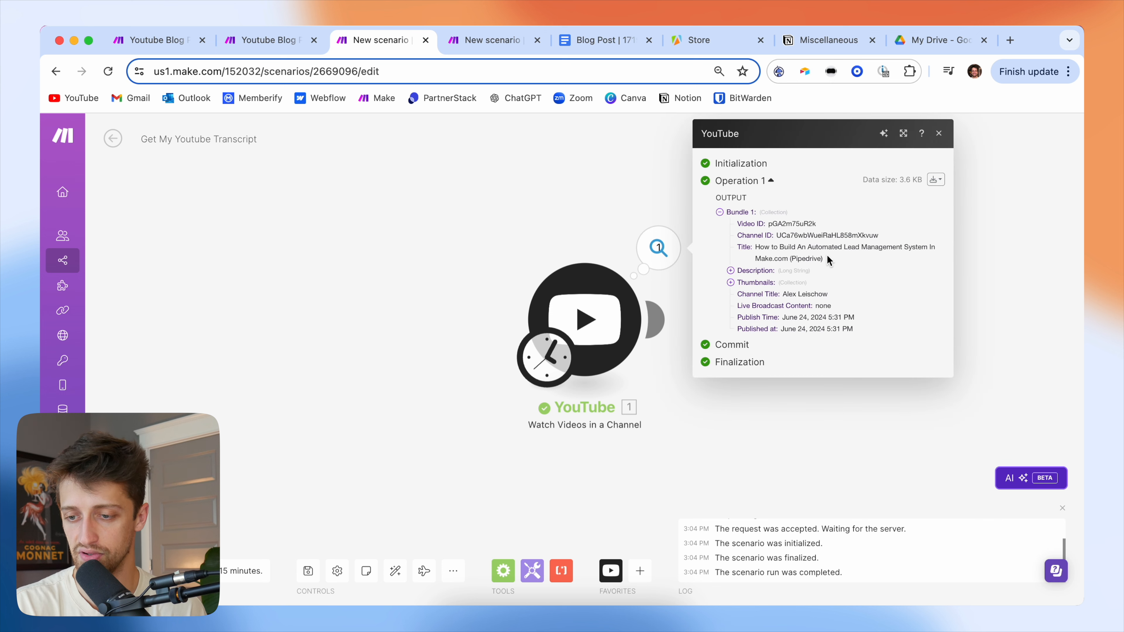
pyautogui.moveTo(829, 261); pyautogui.dragTo(750, 246)
pyautogui.moveTo(825, 224); pyautogui.dragTo(770, 223)
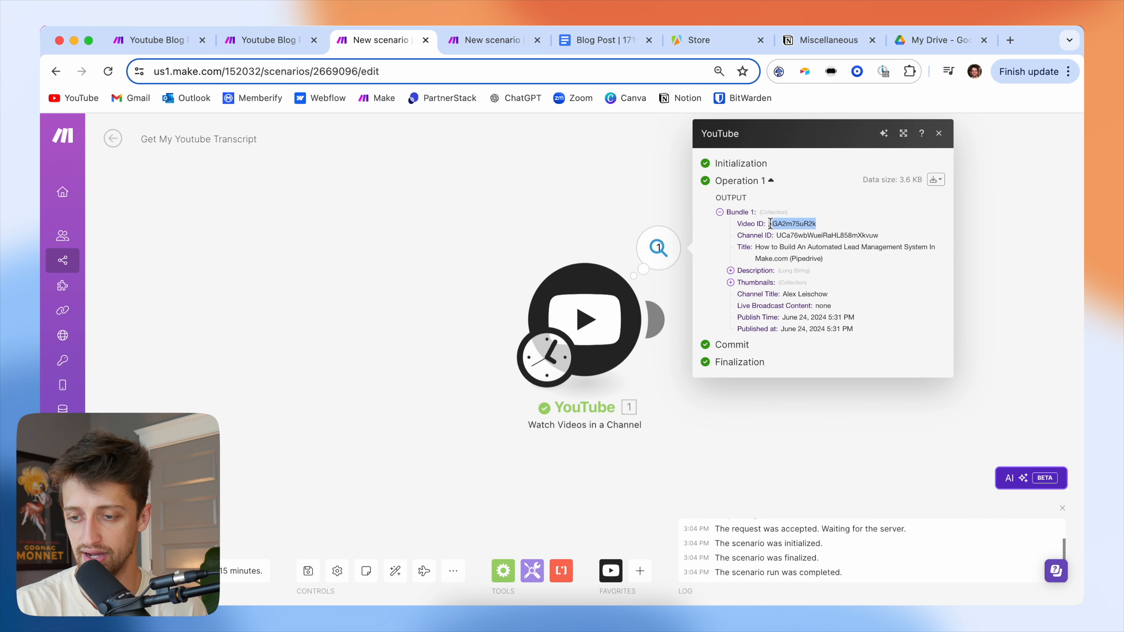
pyautogui.click(730, 270)
pyautogui.scroll(-15, 845, 368)
pyautogui.scroll(15, 846, 367)
pyautogui.click(511, 233)
pyautogui.moveTo(473, 252); pyautogui.dragTo(355, 249)
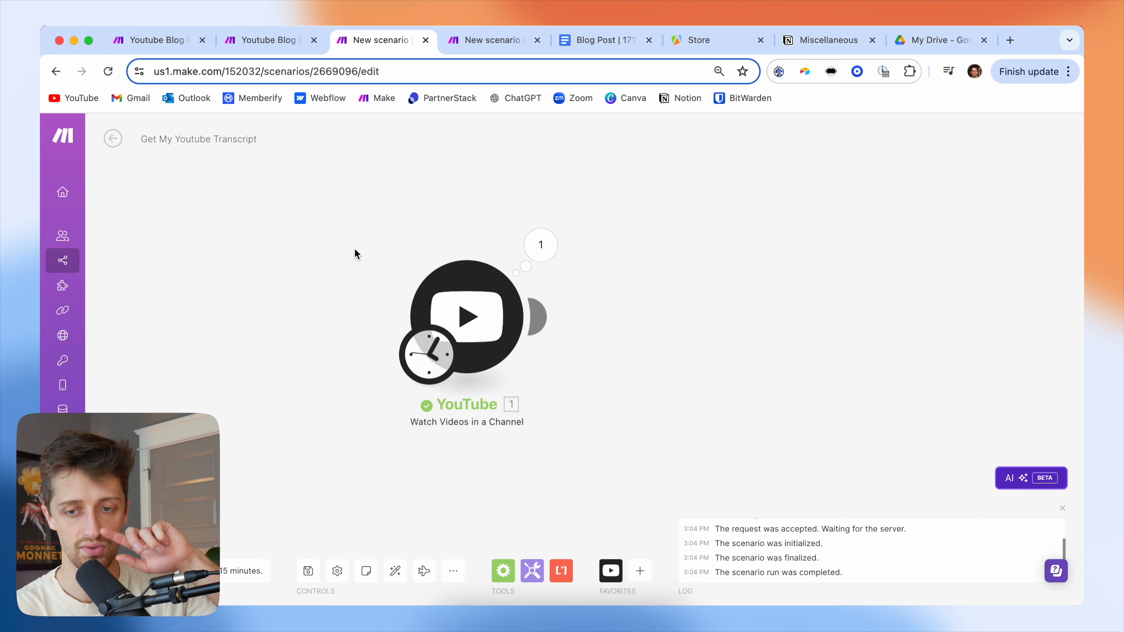
# Search the Apify Store for 'youtube video transcript' and open the Youtube Transcripts actor
pyautogui.click(710, 41)
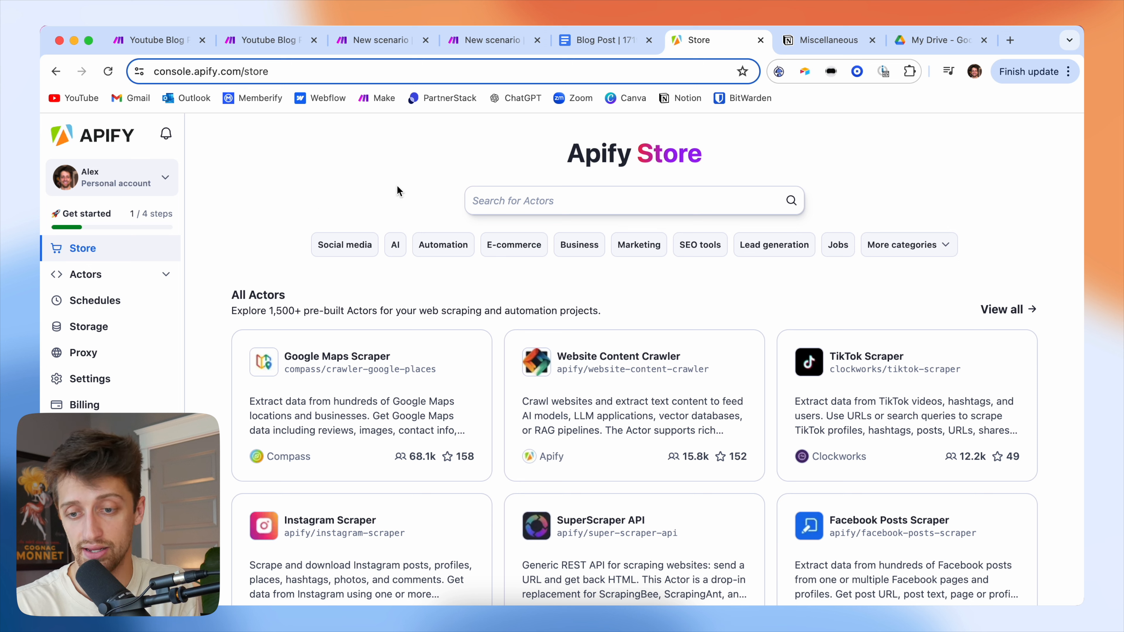
pyautogui.click(504, 192)
pyautogui.click(506, 193)
pyautogui.write('youtub')
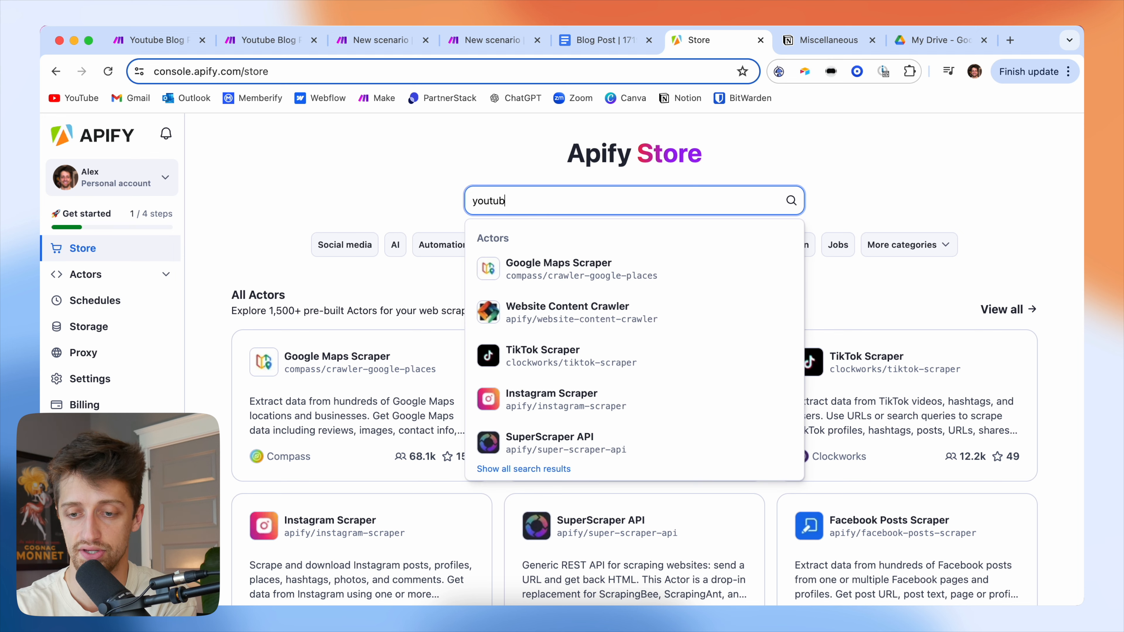
pyautogui.write('e vid')
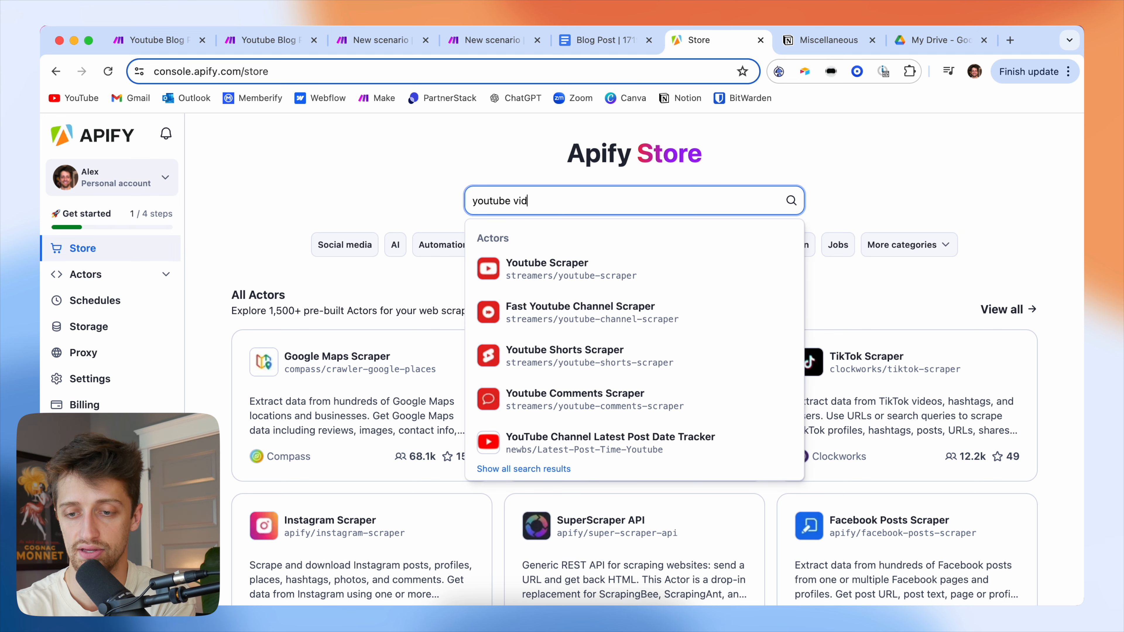
pyautogui.write('eo transcript')
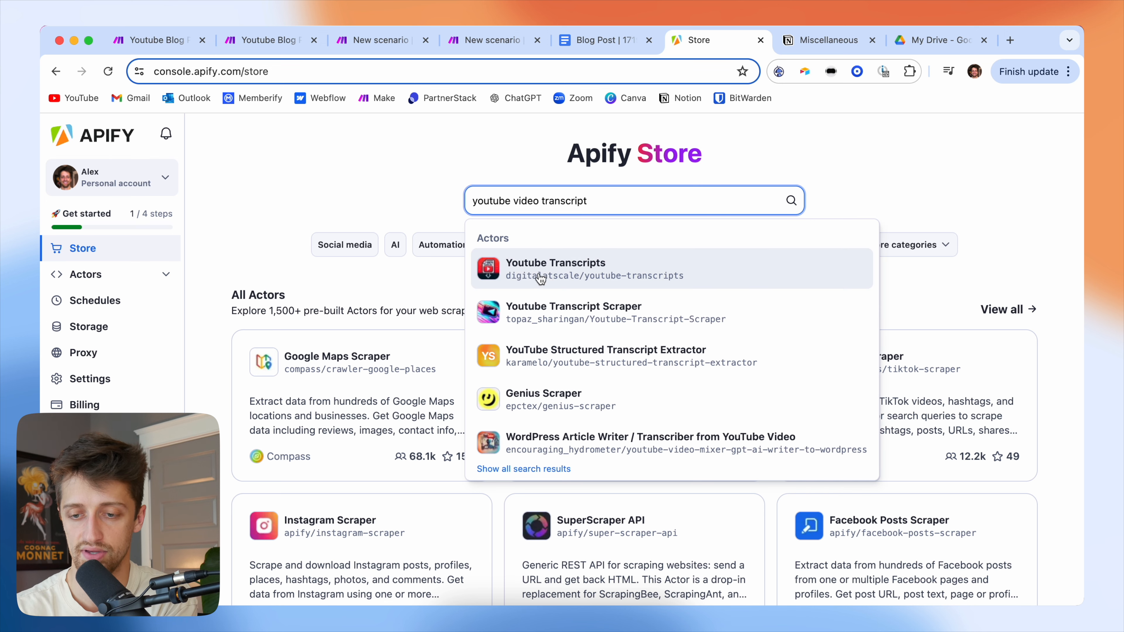
pyautogui.click(576, 279)
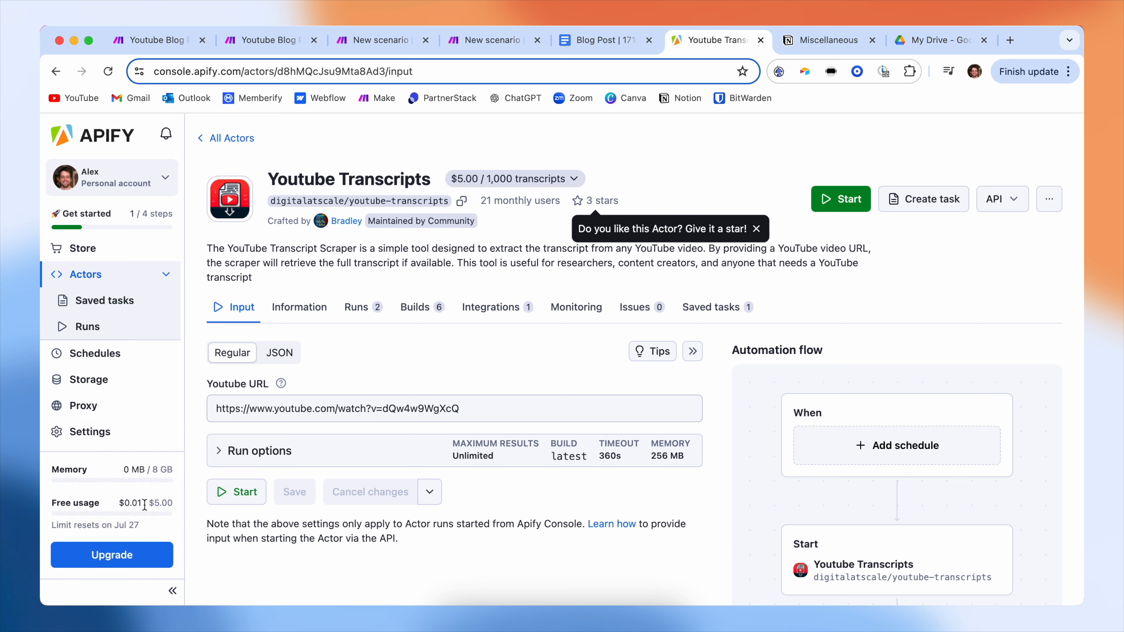
# Review the actor page: the $5.00 free usage limit, actor name and video URL input
pyautogui.doubleClick(171, 506)
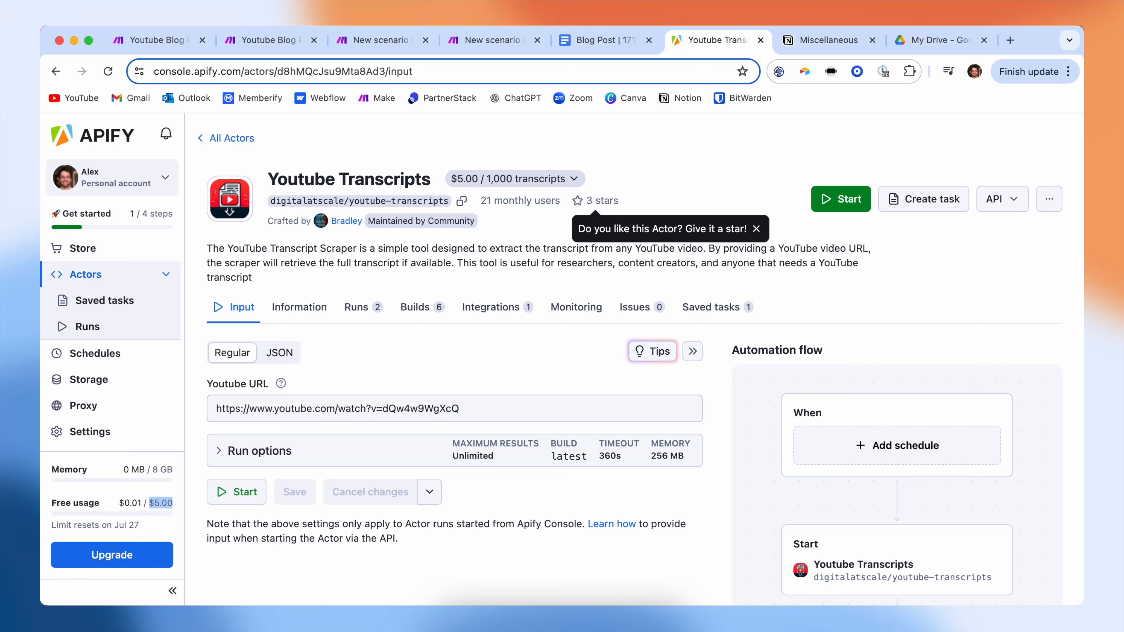
pyautogui.click(499, 138)
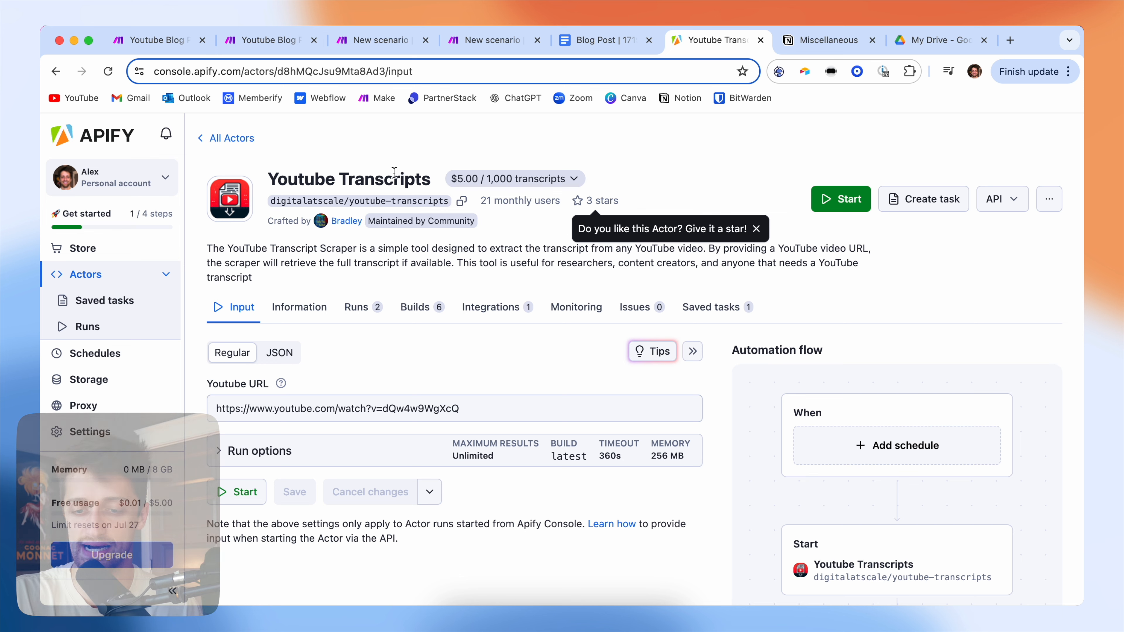
pyautogui.moveTo(269, 179); pyautogui.dragTo(429, 184)
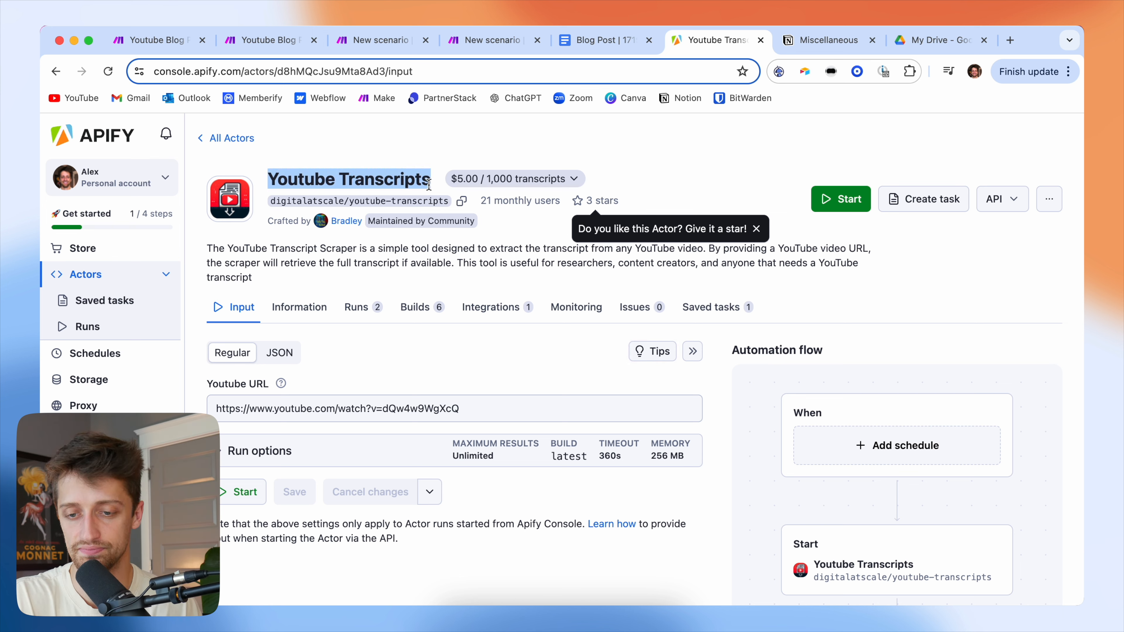
pyautogui.click(400, 157)
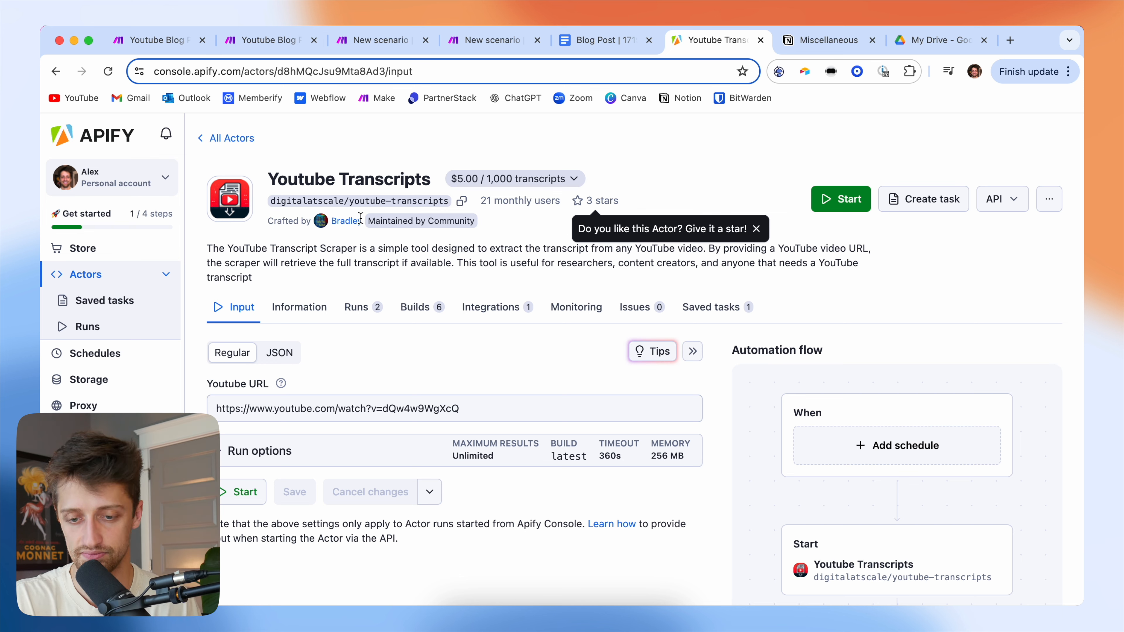
pyautogui.click(306, 410)
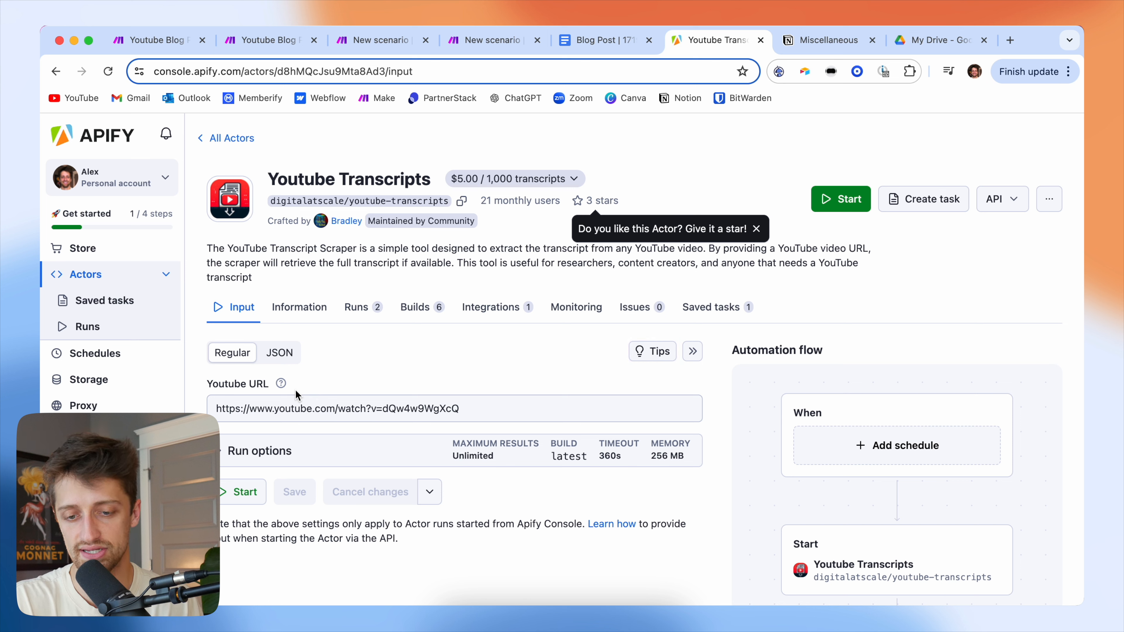
pyautogui.click(398, 408)
pyautogui.tripleClick(399, 406)
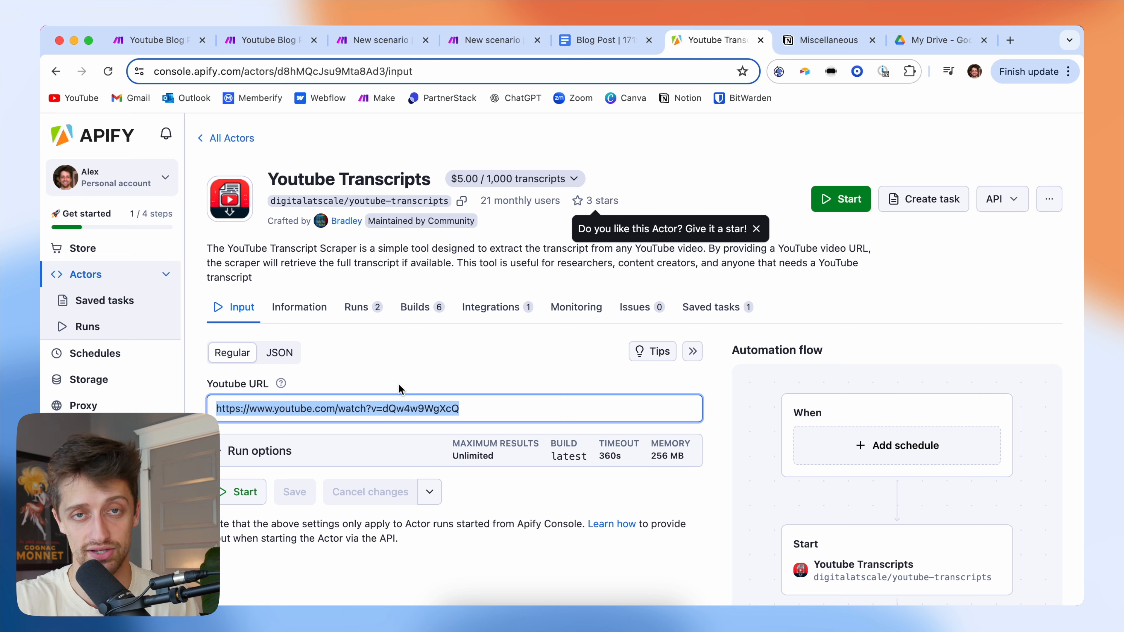
pyautogui.click(463, 371)
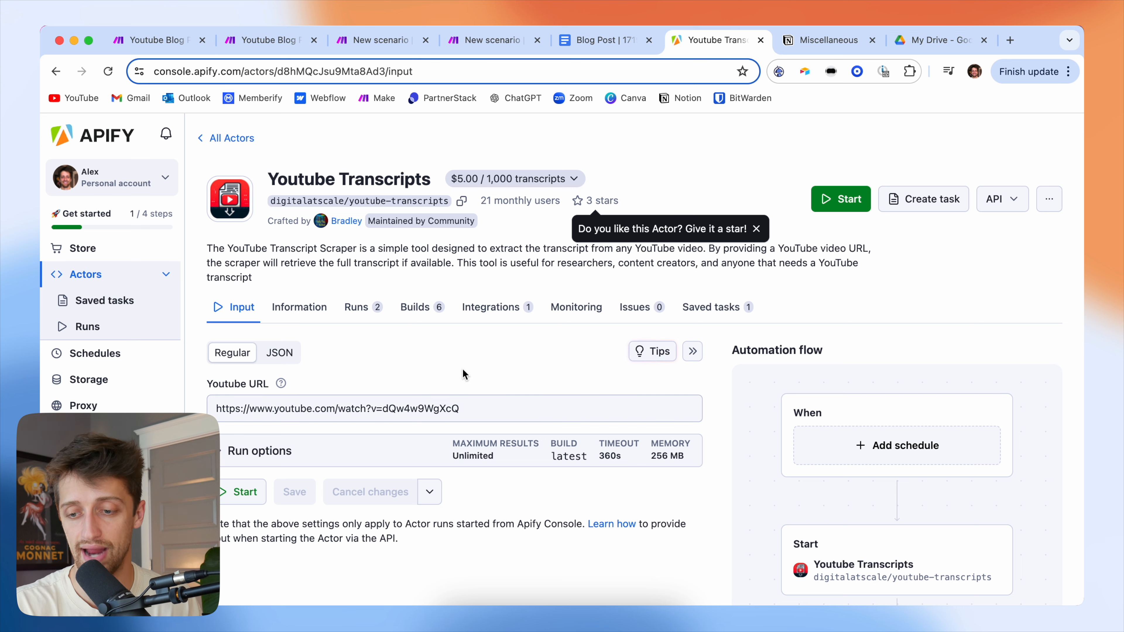
pyautogui.click(472, 408)
pyautogui.moveTo(464, 408); pyautogui.dragTo(213, 406)
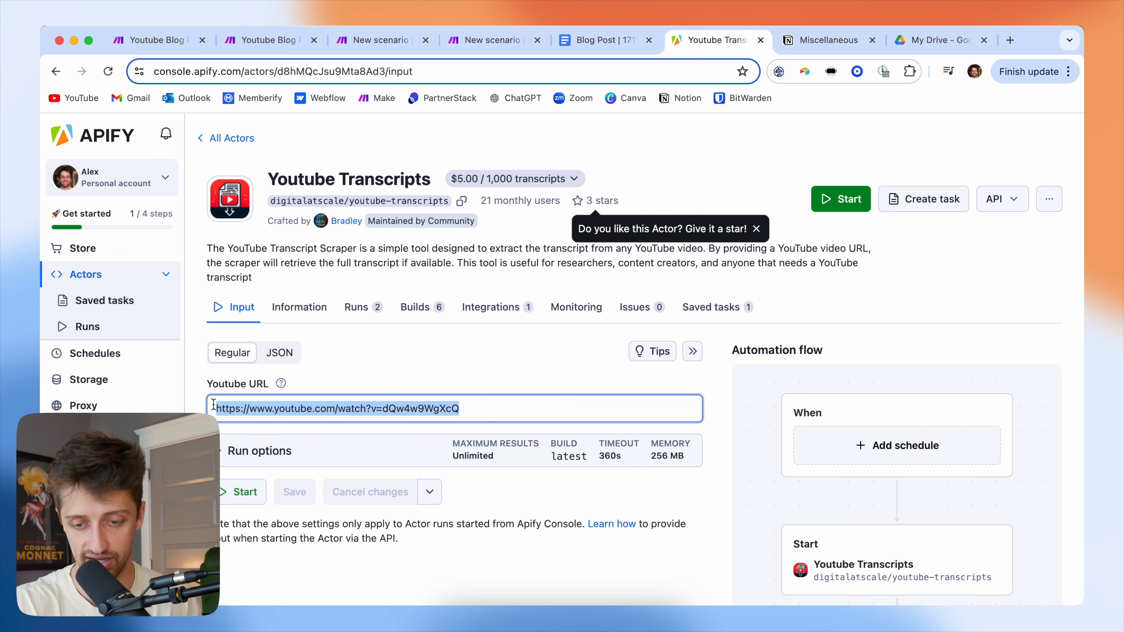
pyautogui.click(420, 385)
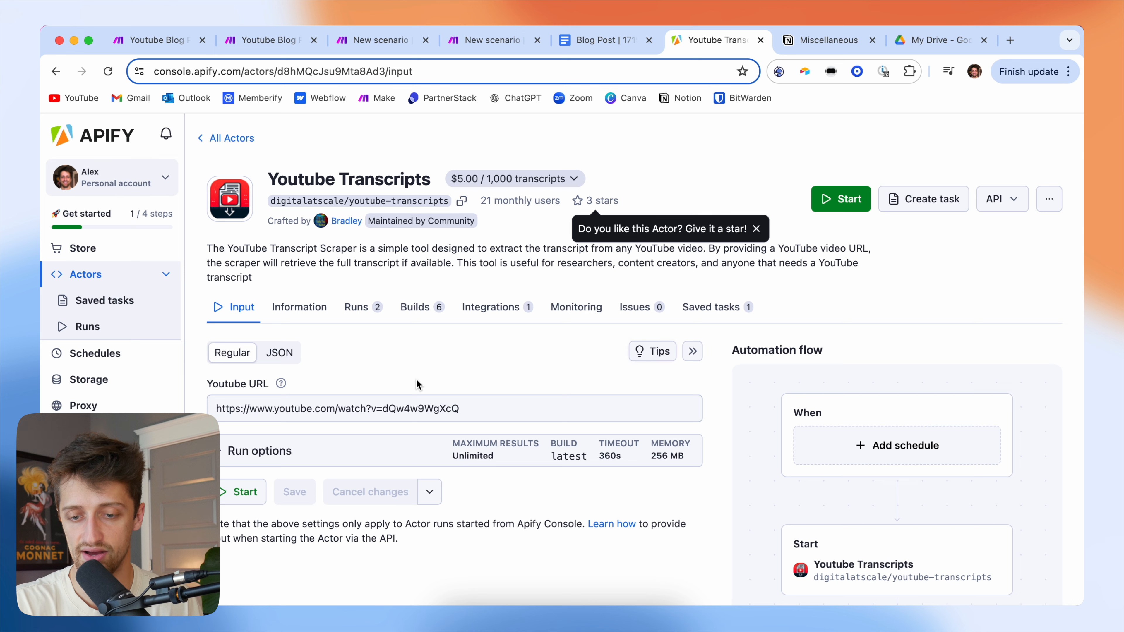
# Switch the actor input to JSON view and select all of it
pyautogui.click(289, 354)
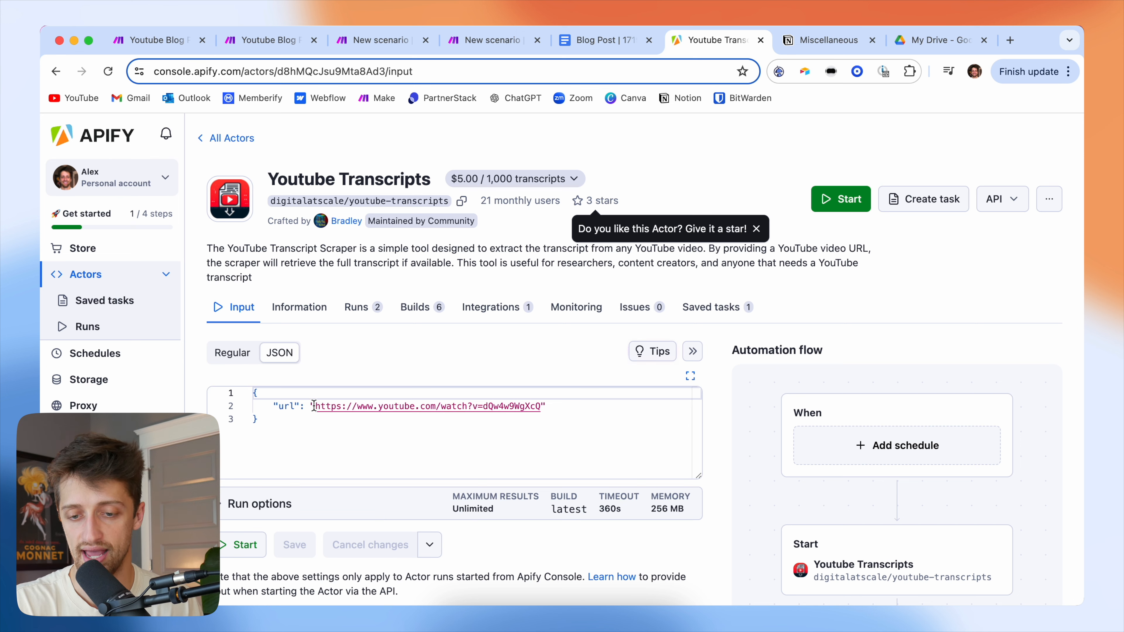
pyautogui.click(279, 406)
pyautogui.hotkey('ctrl', 'a')
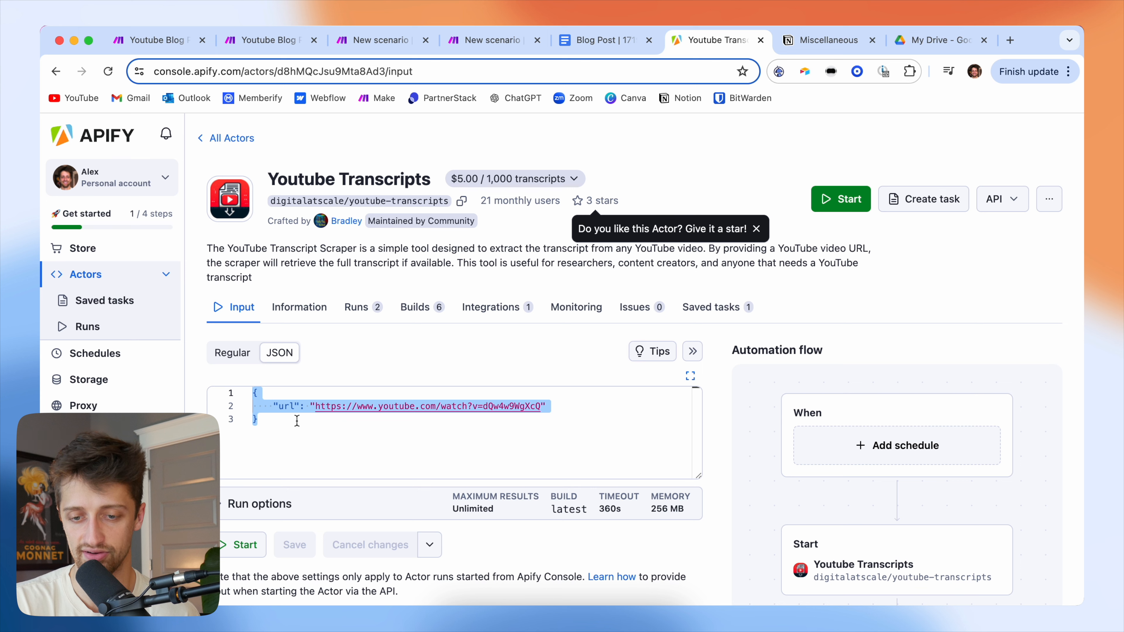
# Save it as task 'Youtube Transcripts (Task) (Tutorial)' and view it in Saved tasks
pyautogui.click(937, 205)
pyautogui.click(588, 319)
pyautogui.write('(Tutorial')
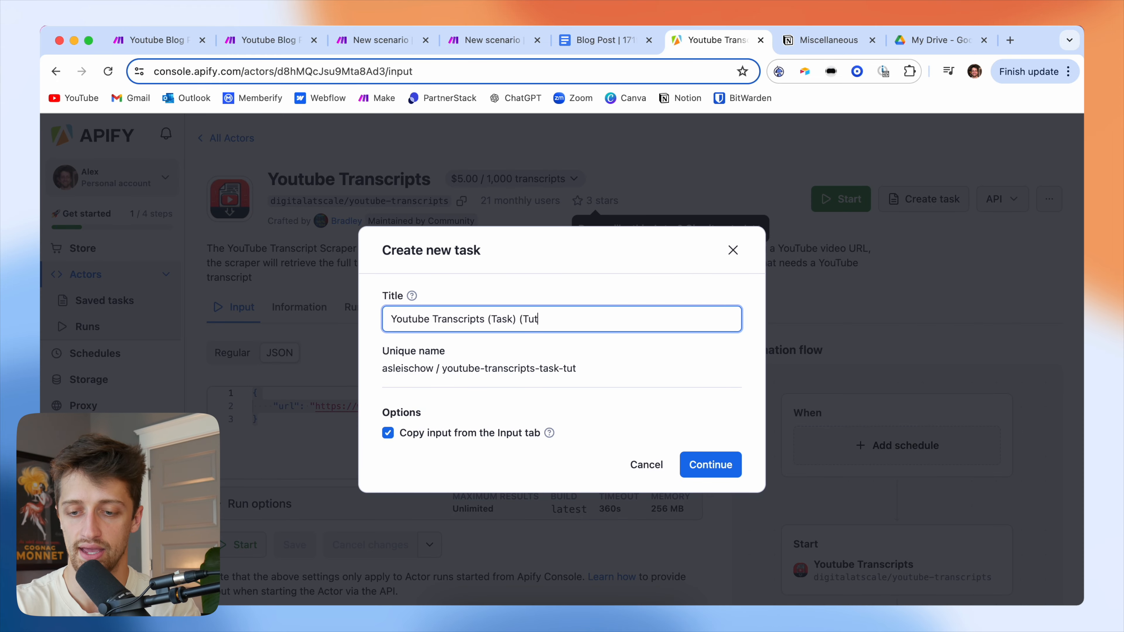
pyautogui.click(725, 469)
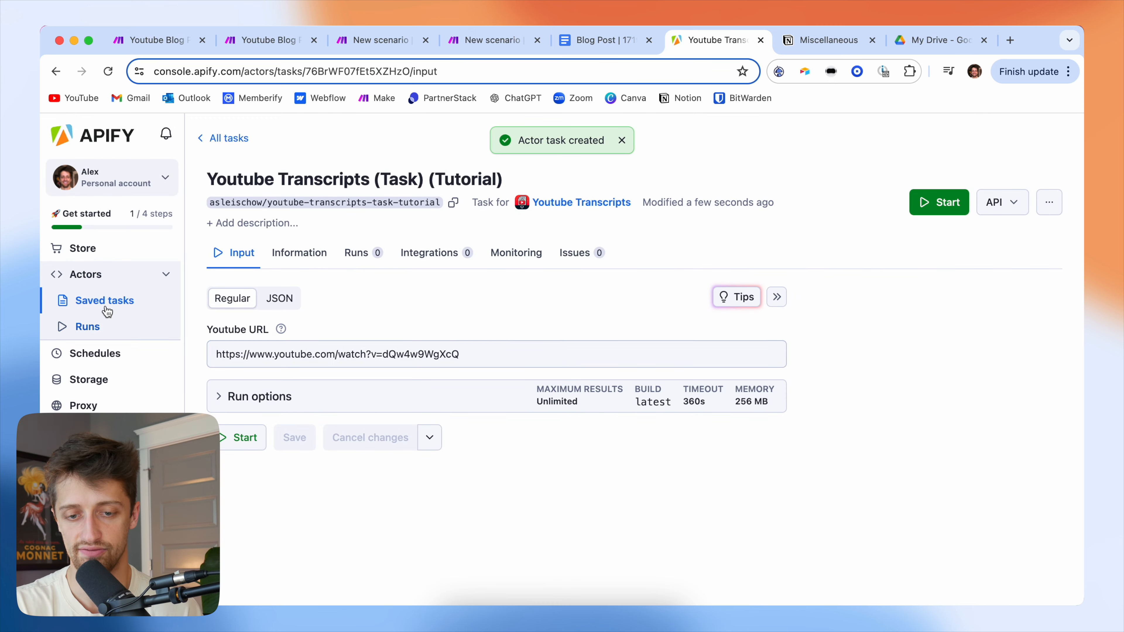
pyautogui.click(95, 276)
pyautogui.click(88, 302)
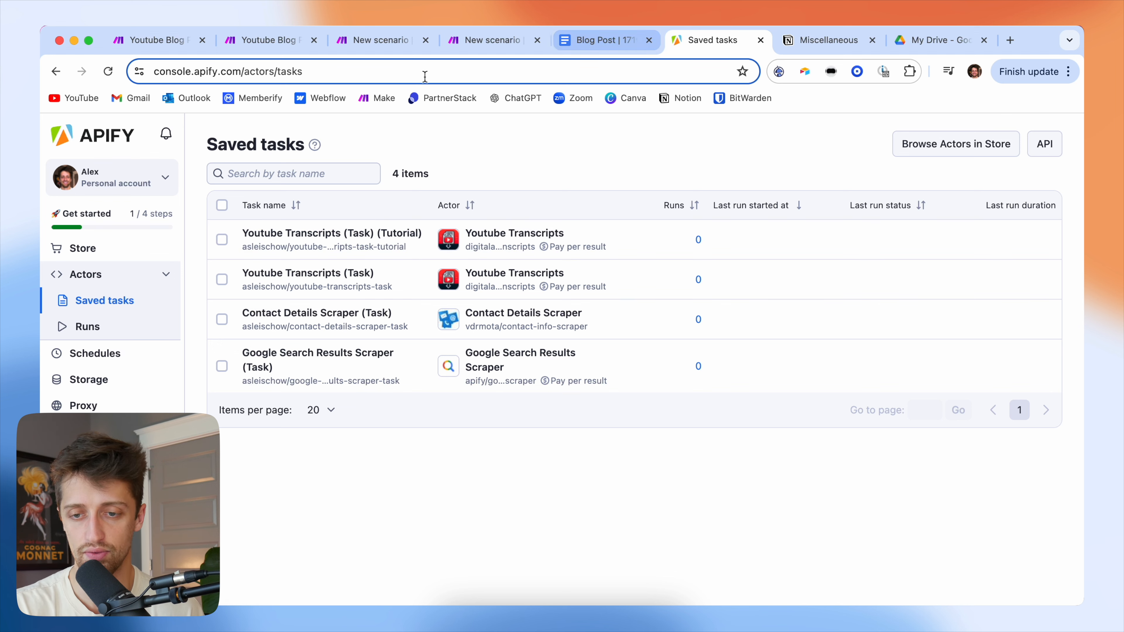
pyautogui.click(398, 43)
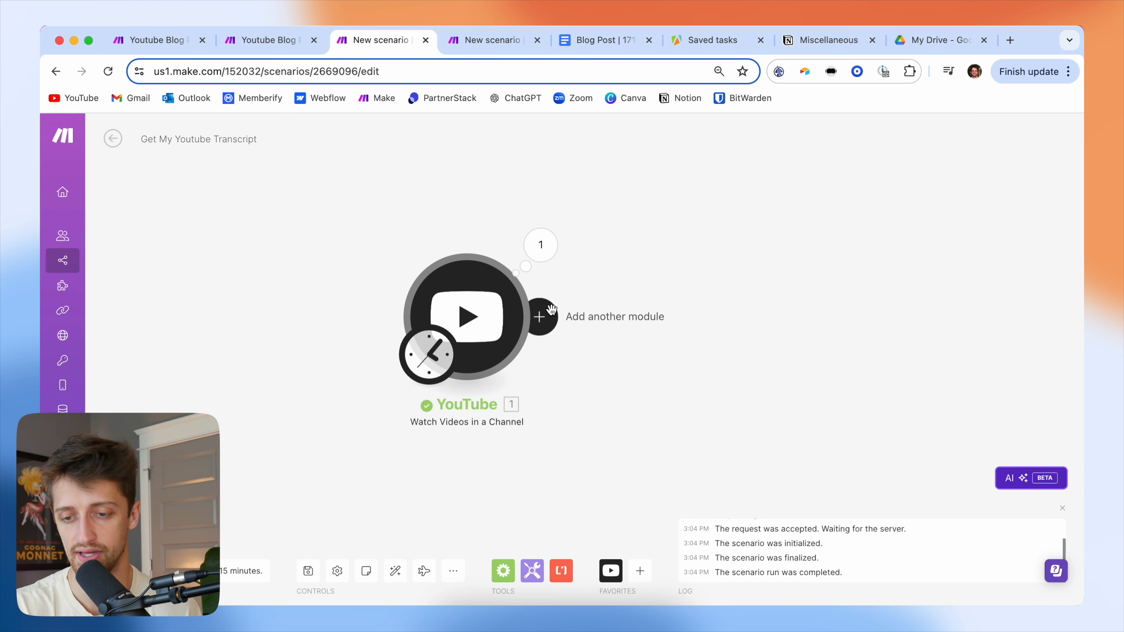
pyautogui.click(536, 315)
pyautogui.write('apify')
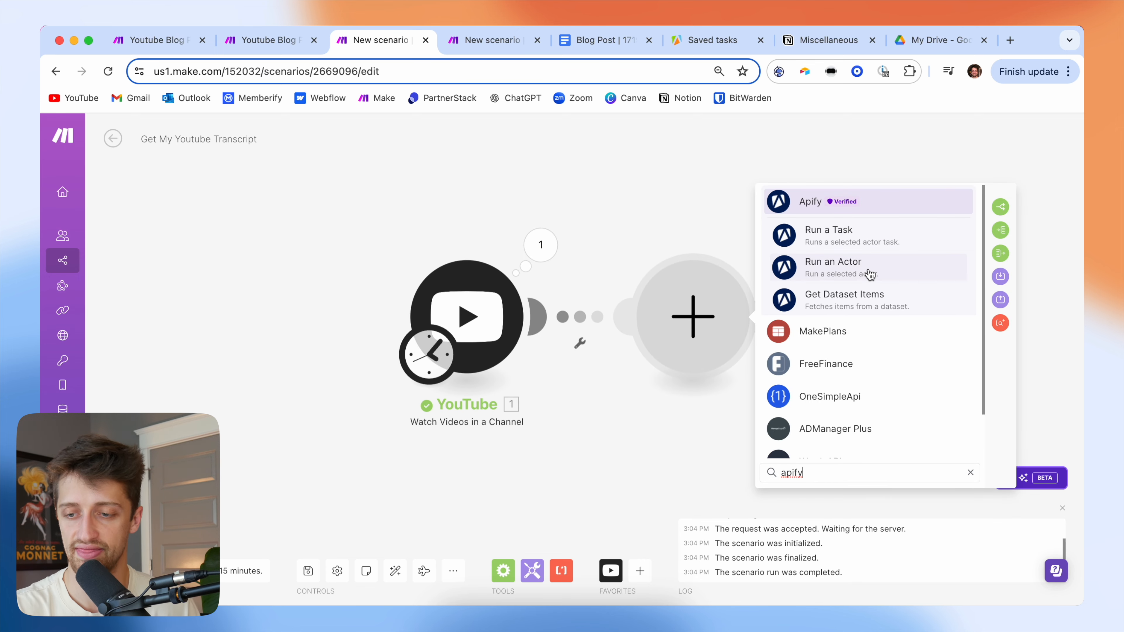
pyautogui.click(895, 275)
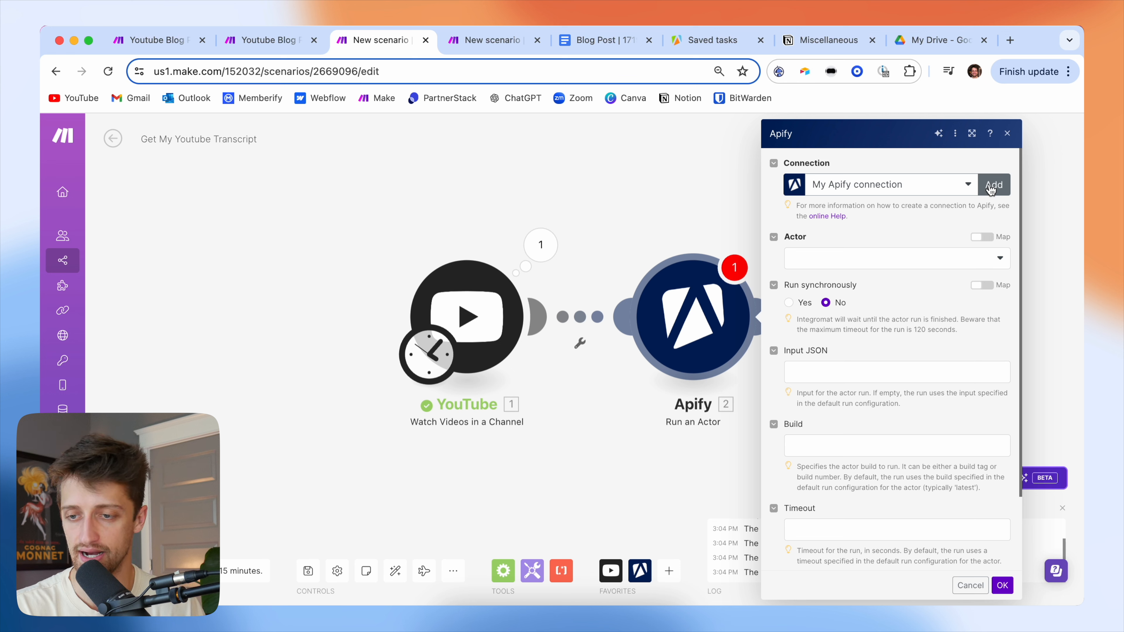
pyautogui.click(699, 44)
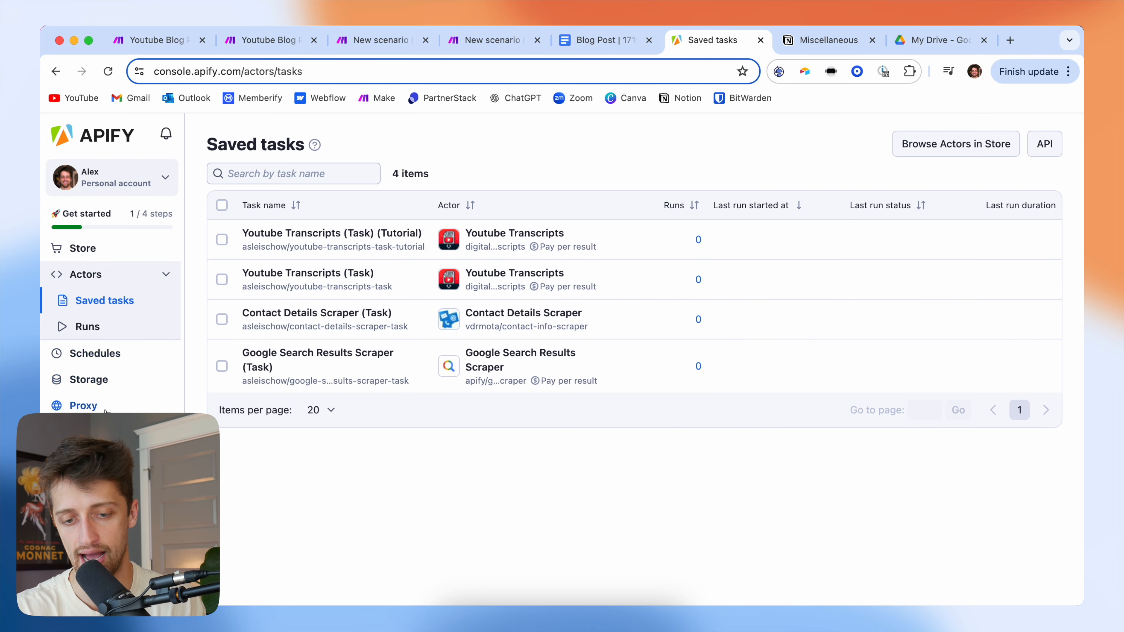
pyautogui.click(89, 431)
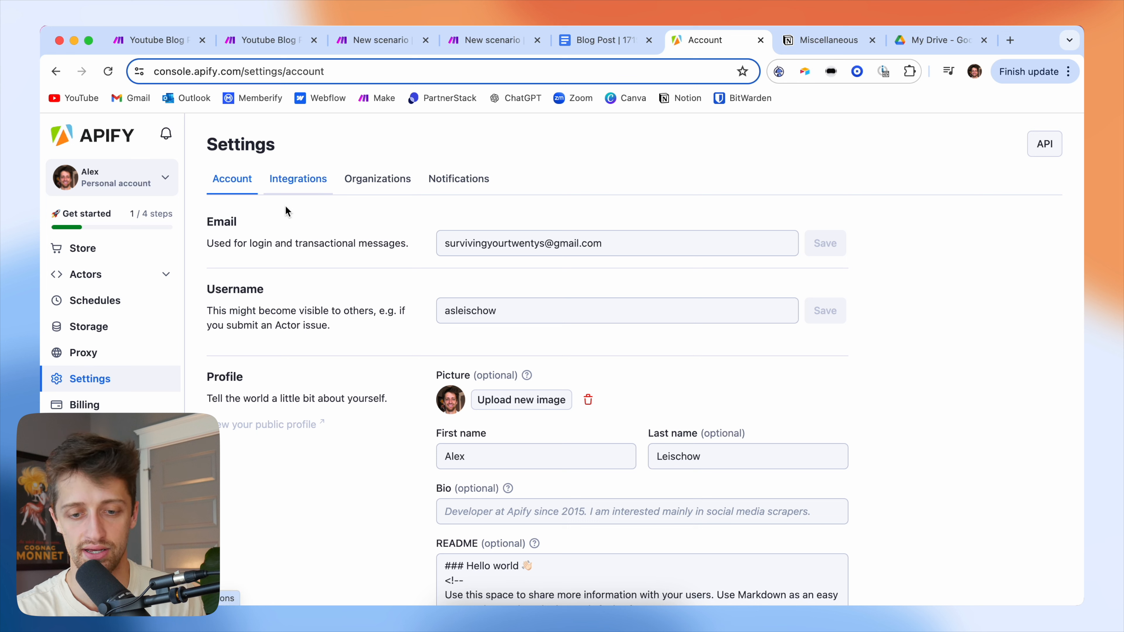
# Go back to Make, where the Apify Run an Actor module's settings are shown
pyautogui.click(398, 40)
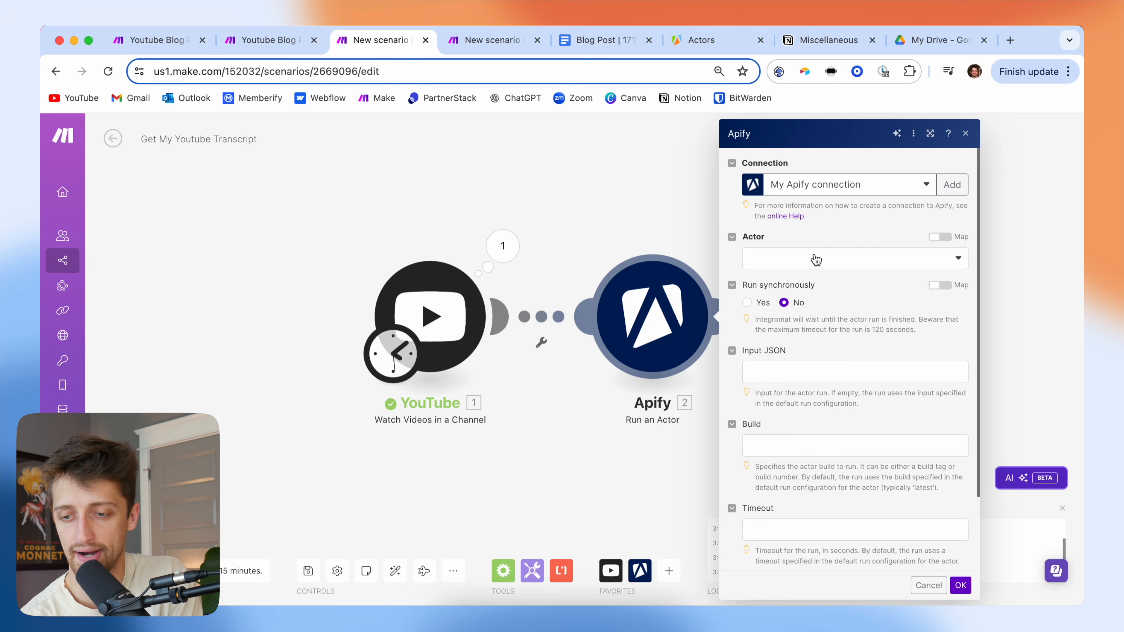
# Select the digitalatscale/youtube-transcripts actor and paste the copied JSON into Input JSON
pyautogui.click(815, 260)
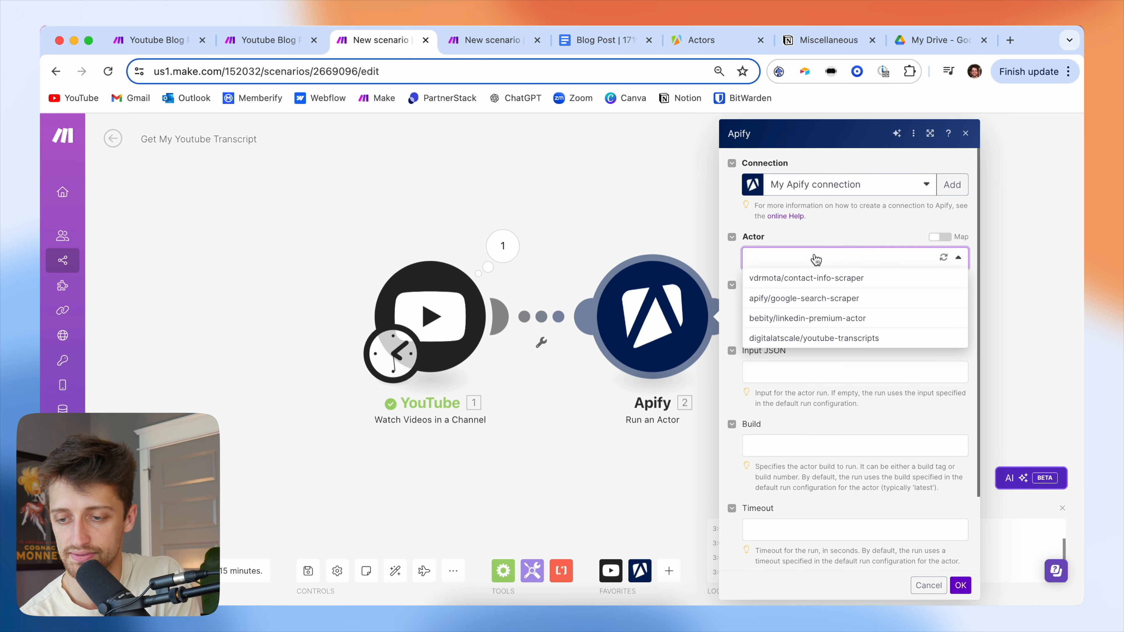
pyautogui.click(849, 339)
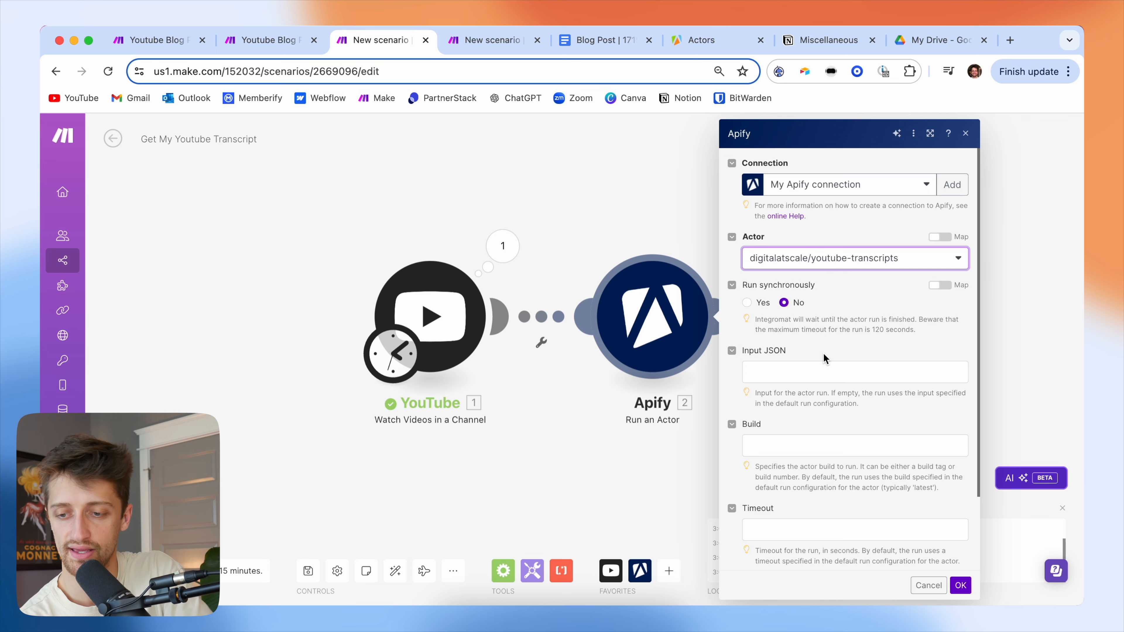
pyautogui.click(816, 369)
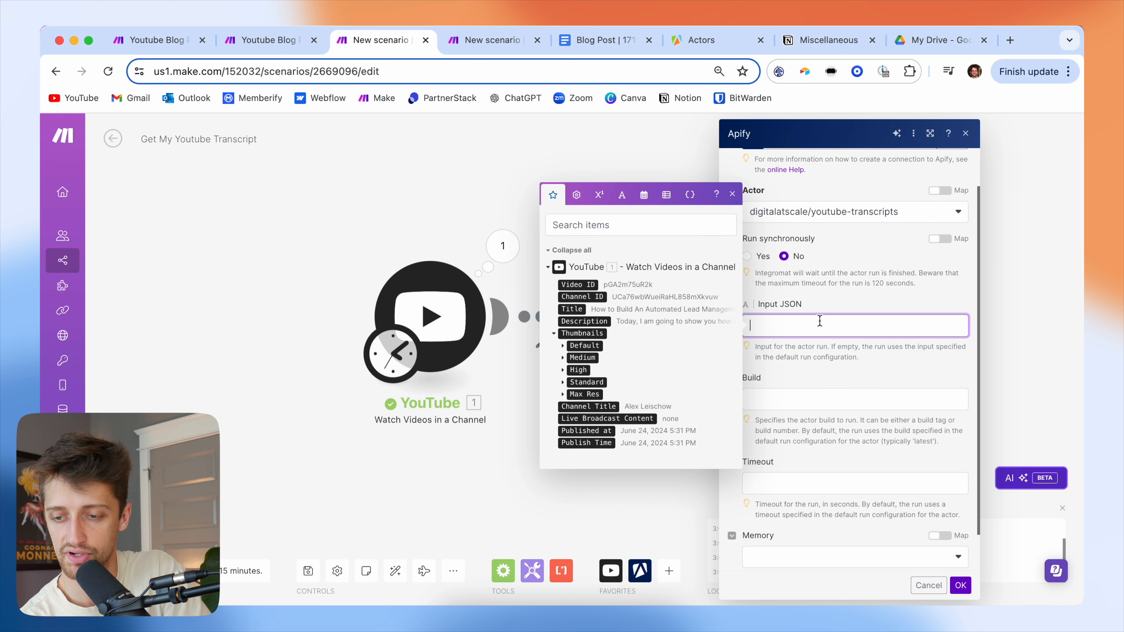
pyautogui.write('{   "url": "https://www.youtube.com/watch?v=dQw4w9WgXcQ"}')
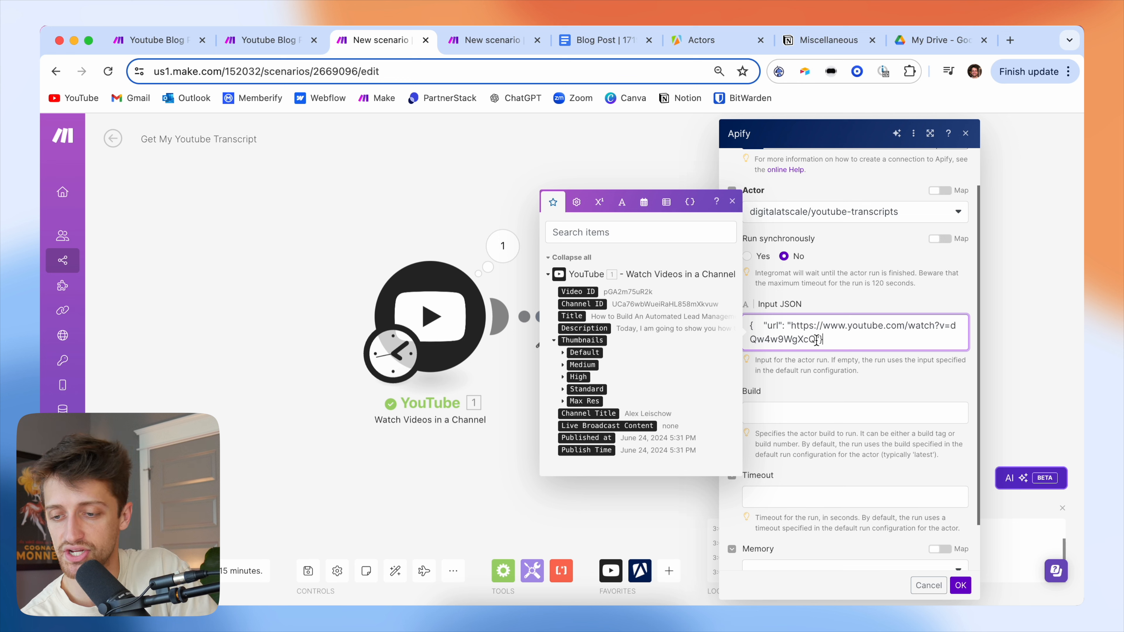
# Replace the hard-coded video ID dQw4w9WgXcQ in the URL with the mapped 1. Video ID
pyautogui.moveTo(816, 340); pyautogui.dragTo(795, 323)
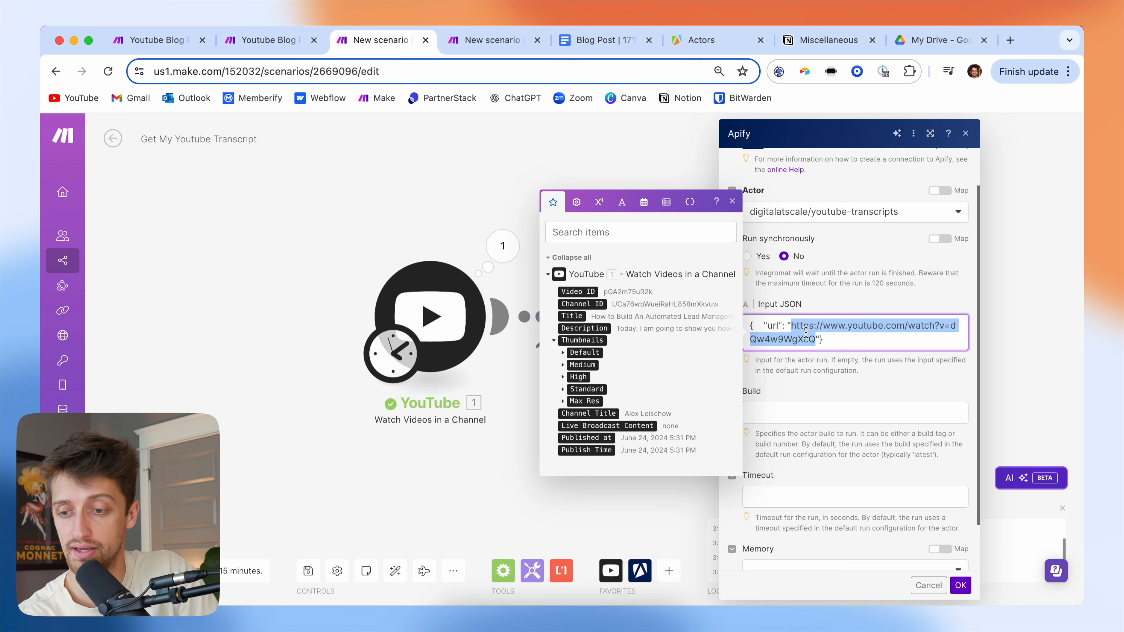
pyautogui.click(806, 332)
pyautogui.doubleClick(817, 340)
pyautogui.click(815, 340)
pyautogui.moveTo(815, 340); pyautogui.dragTo(953, 330)
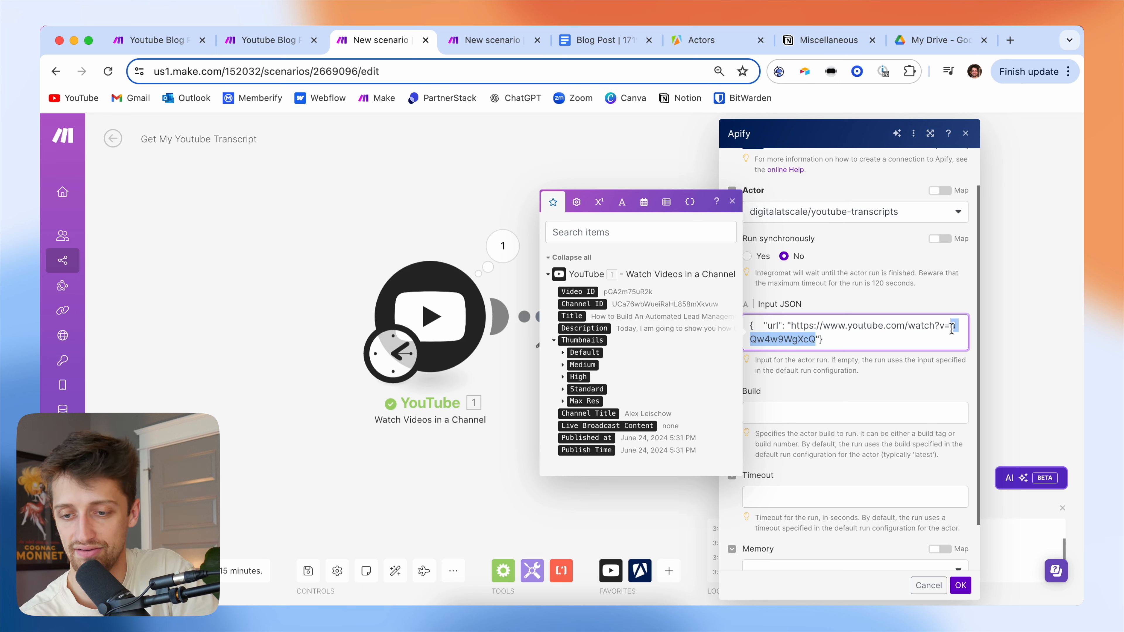
pyautogui.press('BackSpace')
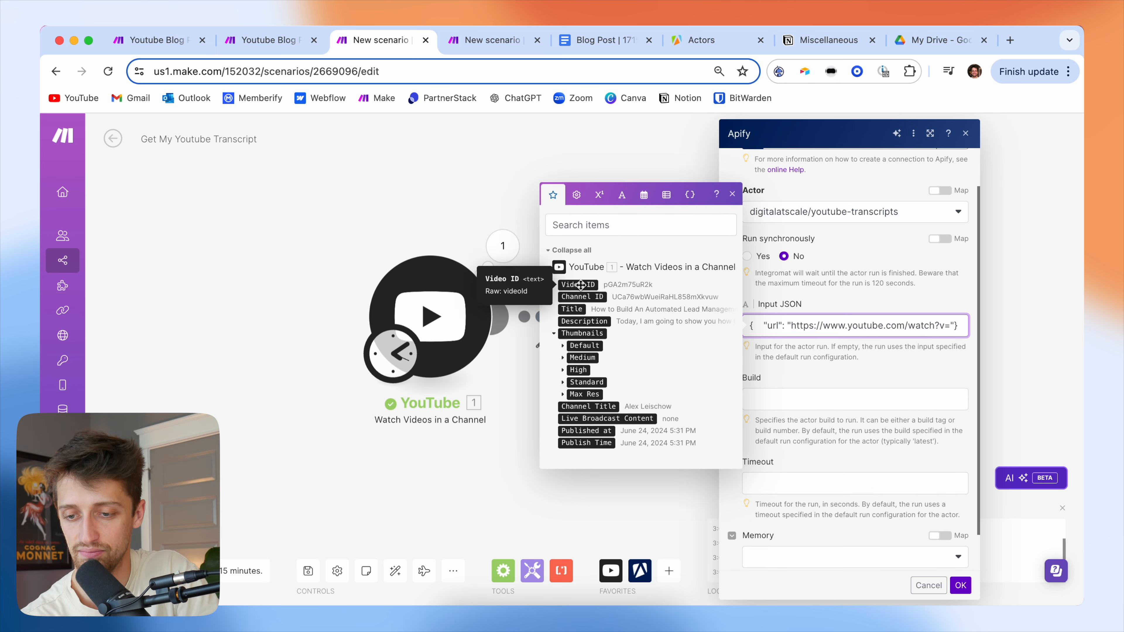
pyautogui.click(580, 285)
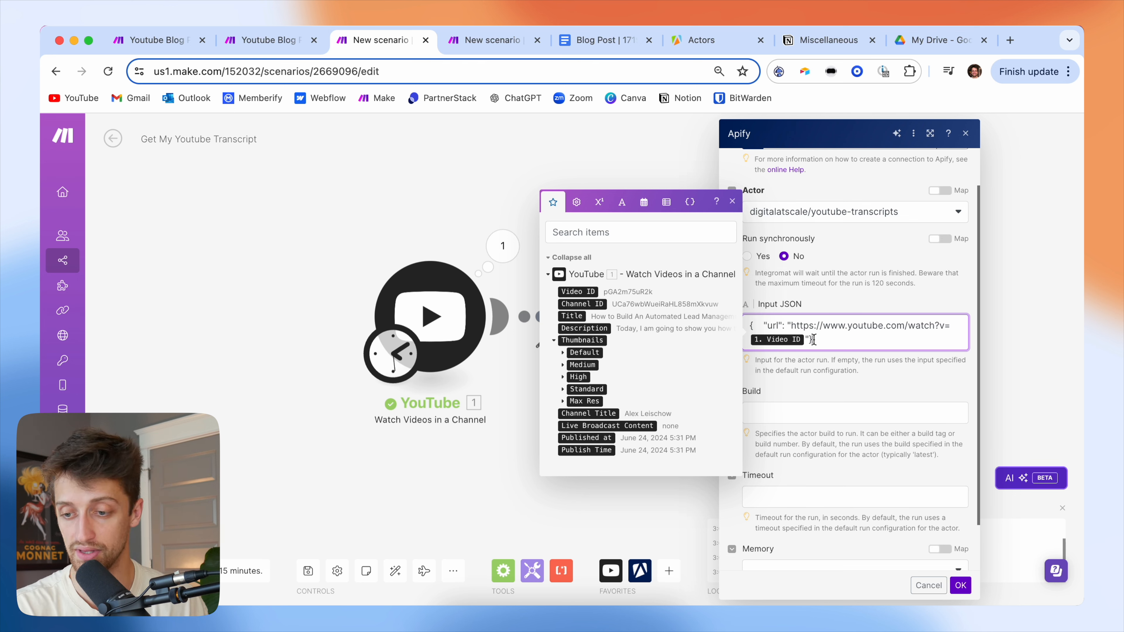
pyautogui.click(840, 393)
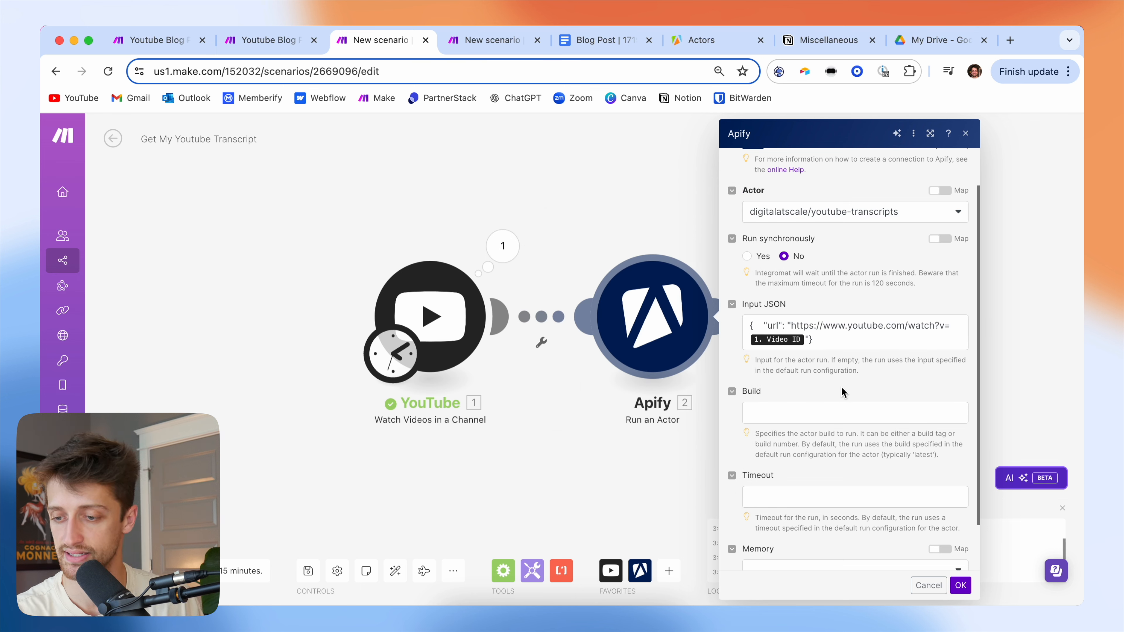
pyautogui.scroll(-5, 841, 386)
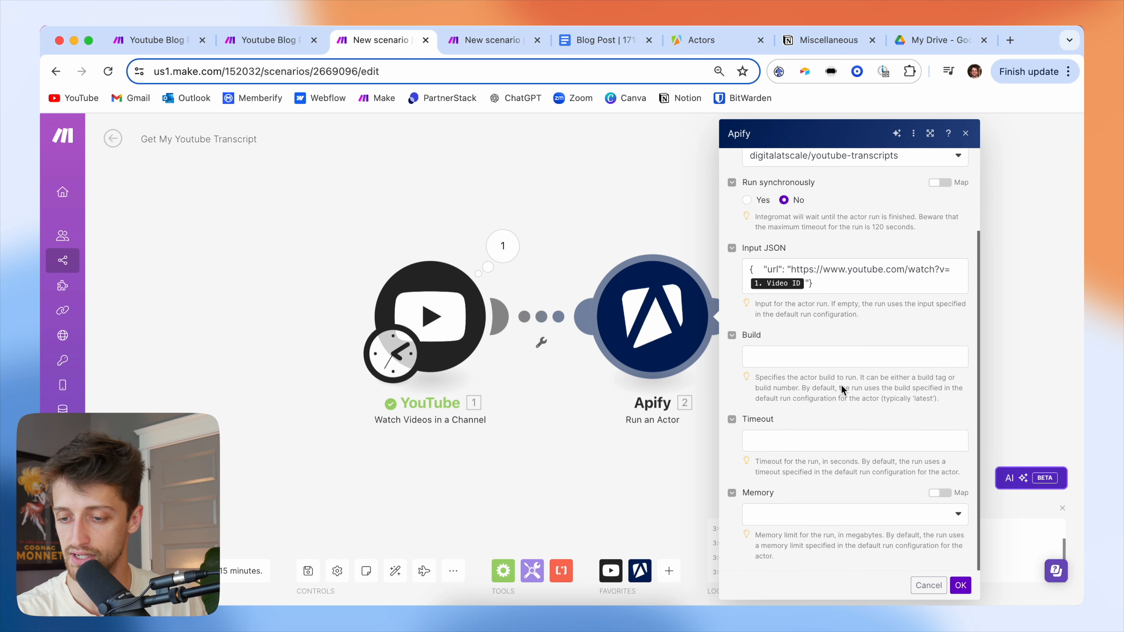
# Save the Apify module and restart the trigger from the Automated Lead Management video
pyautogui.click(1007, 586)
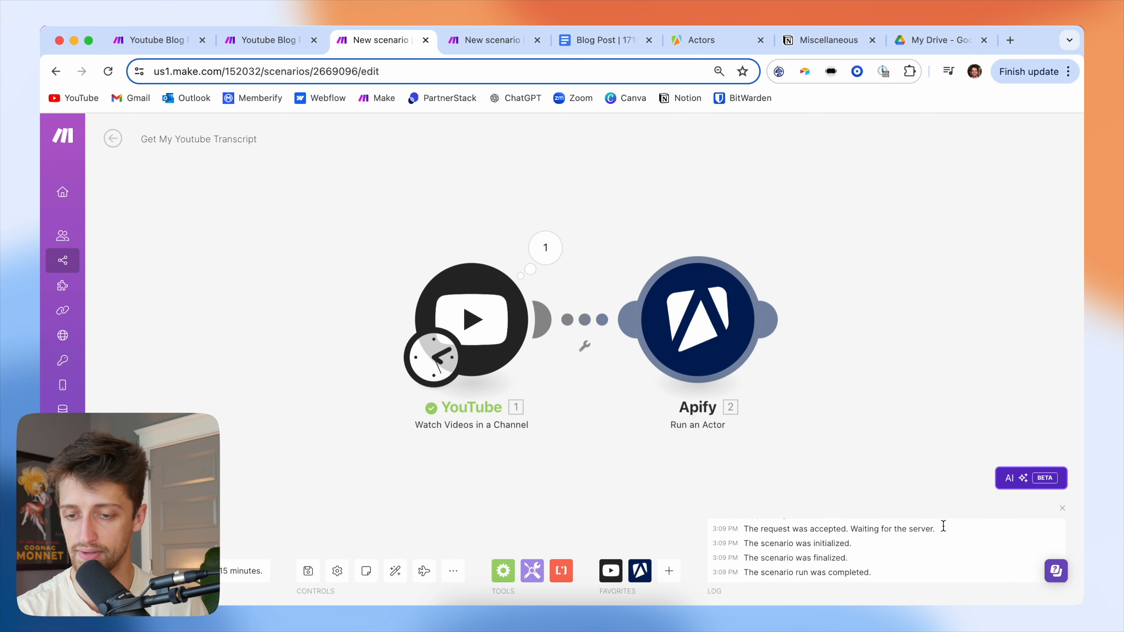
pyautogui.rightClick(482, 315)
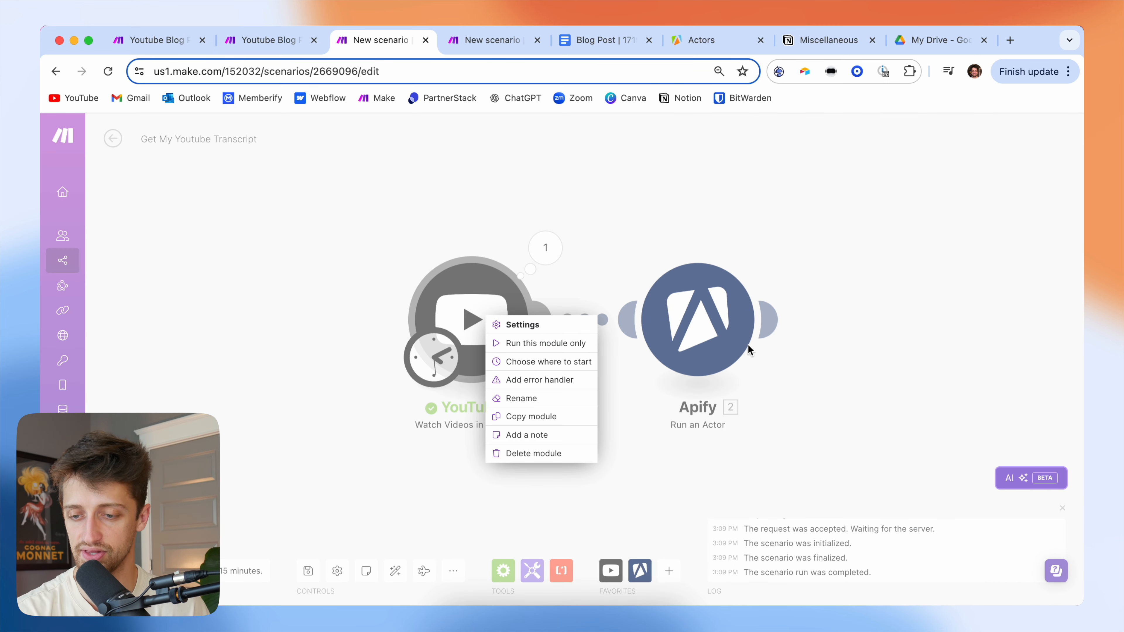
pyautogui.click(513, 362)
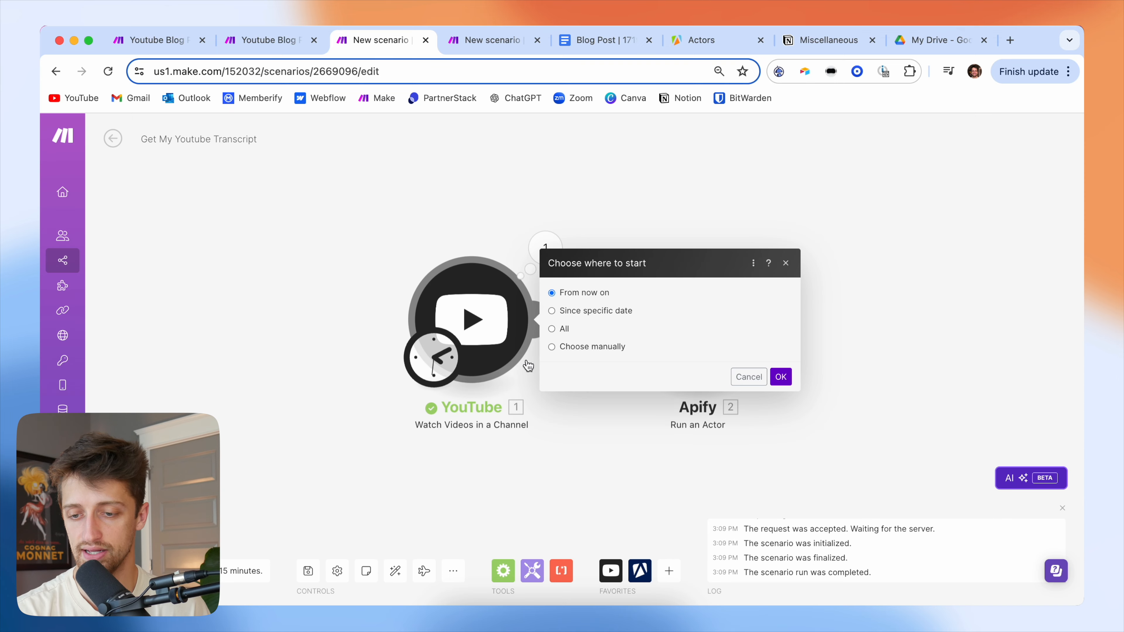
pyautogui.click(566, 348)
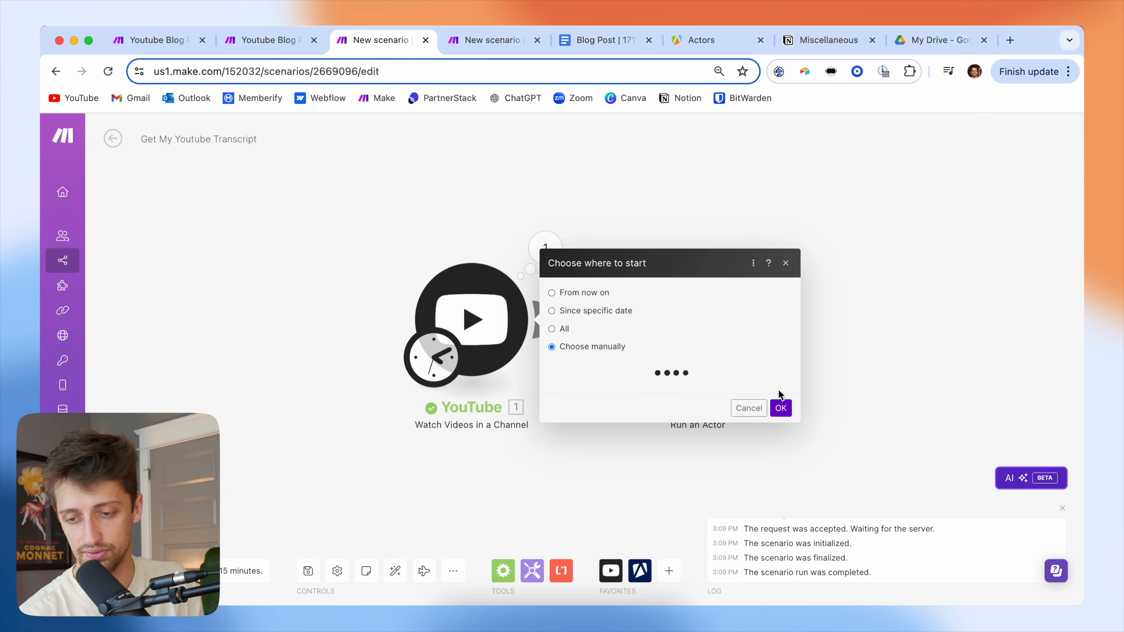
pyautogui.click(617, 272)
pyautogui.click(780, 585)
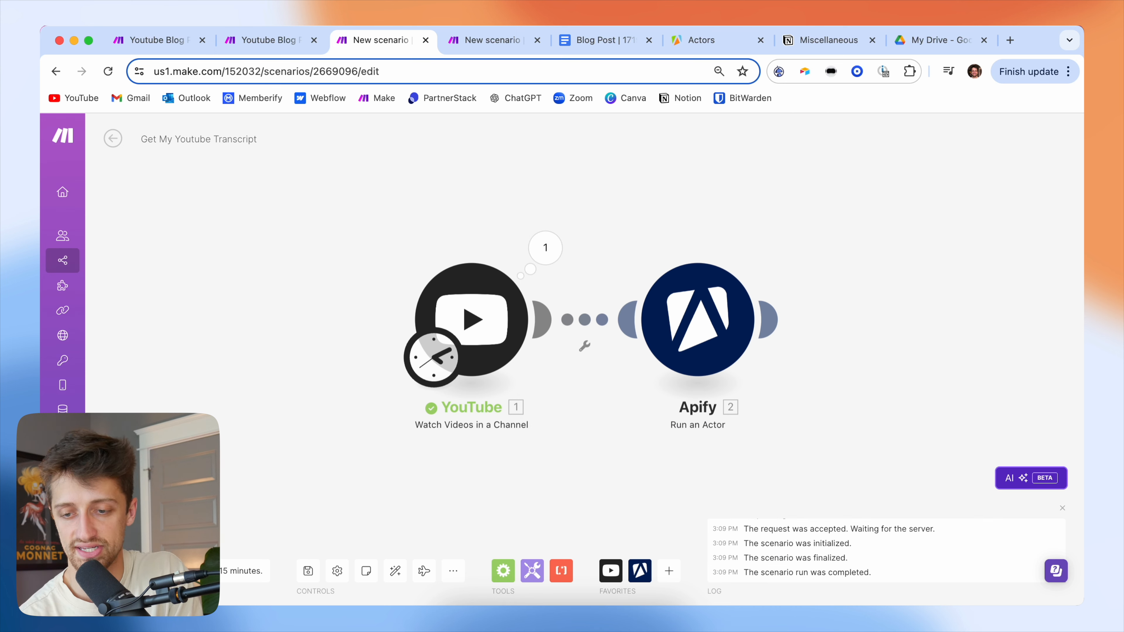
# Run the scenario once and inspect the Apify module's output bundle
pyautogui.click(135, 571)
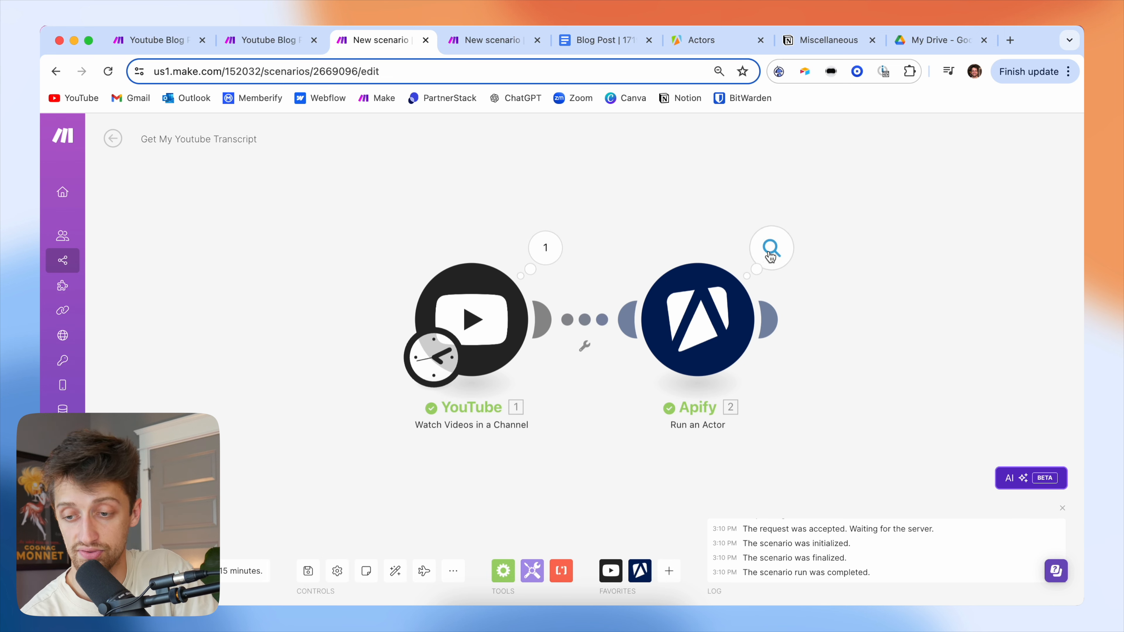
pyautogui.click(770, 256)
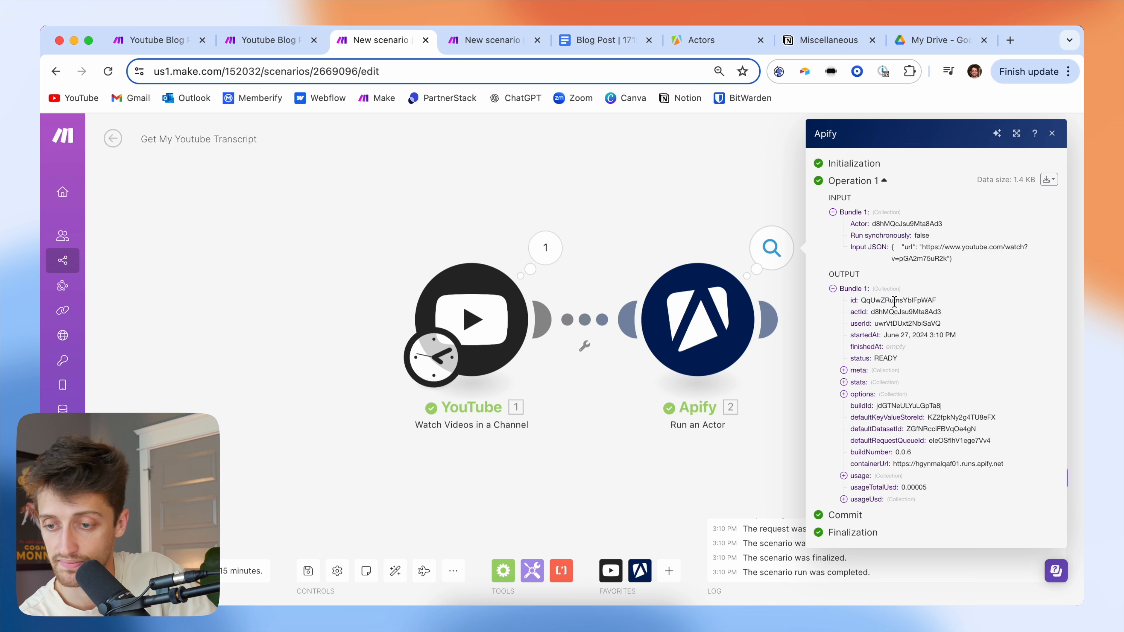
pyautogui.click(1052, 134)
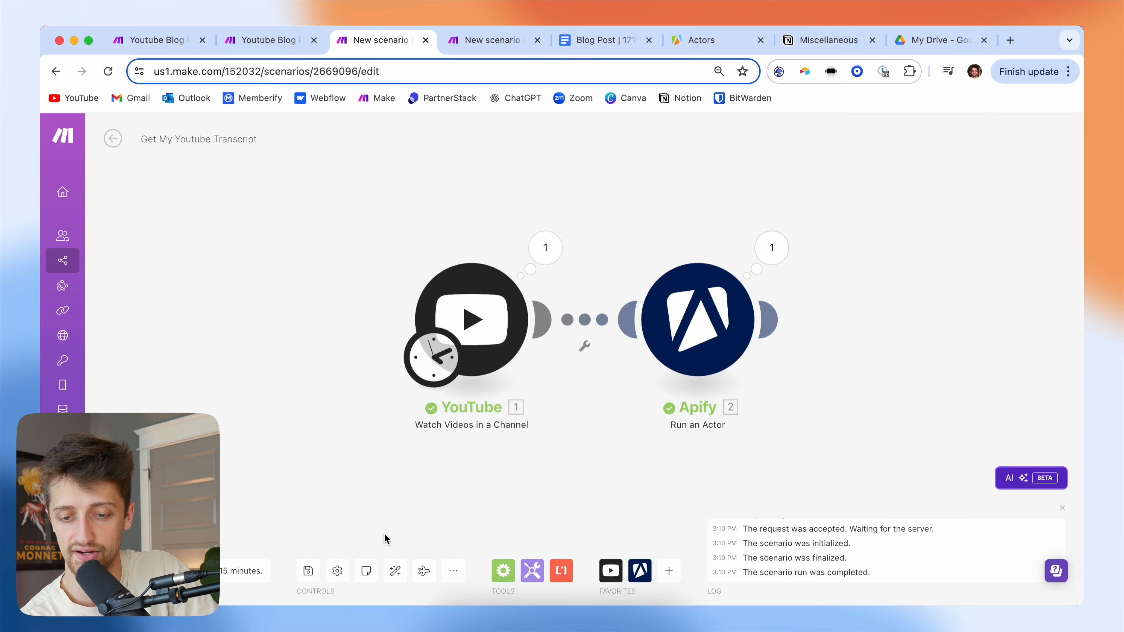
# Save the transcript scenario and open the empty Write My Youtube Blog Post scenario tab
pyautogui.click(308, 570)
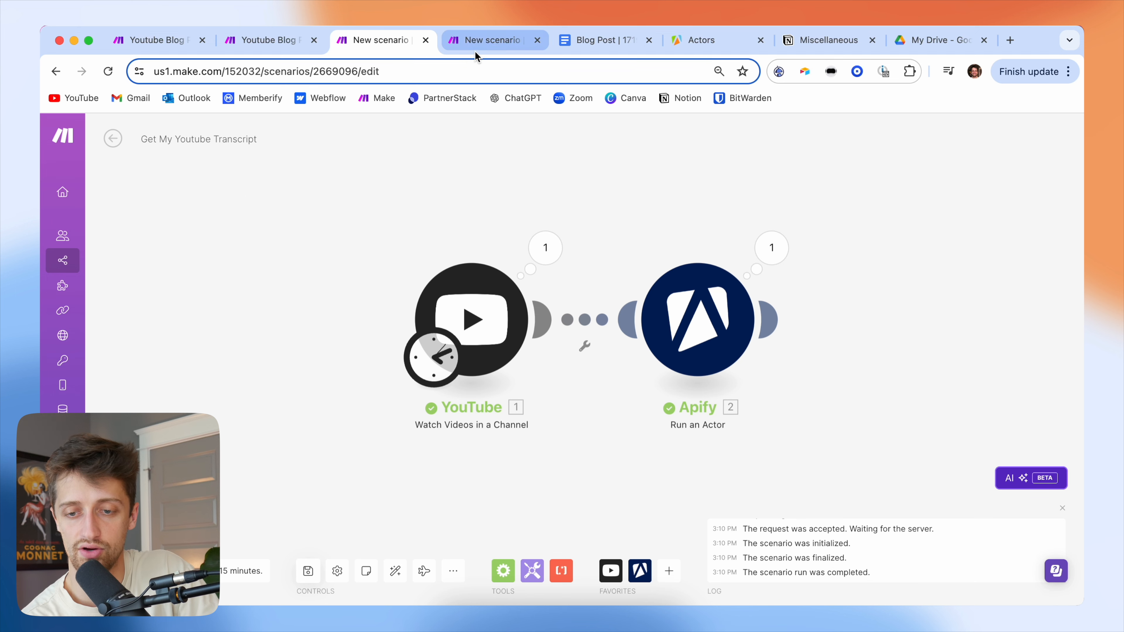
pyautogui.click(477, 44)
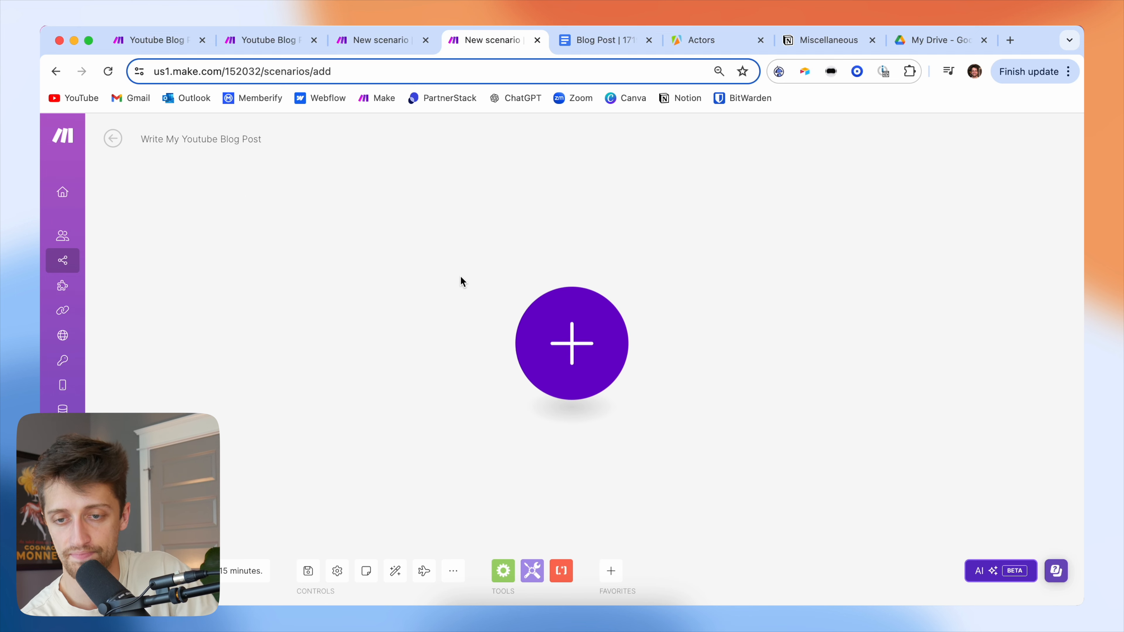
pyautogui.click(389, 42)
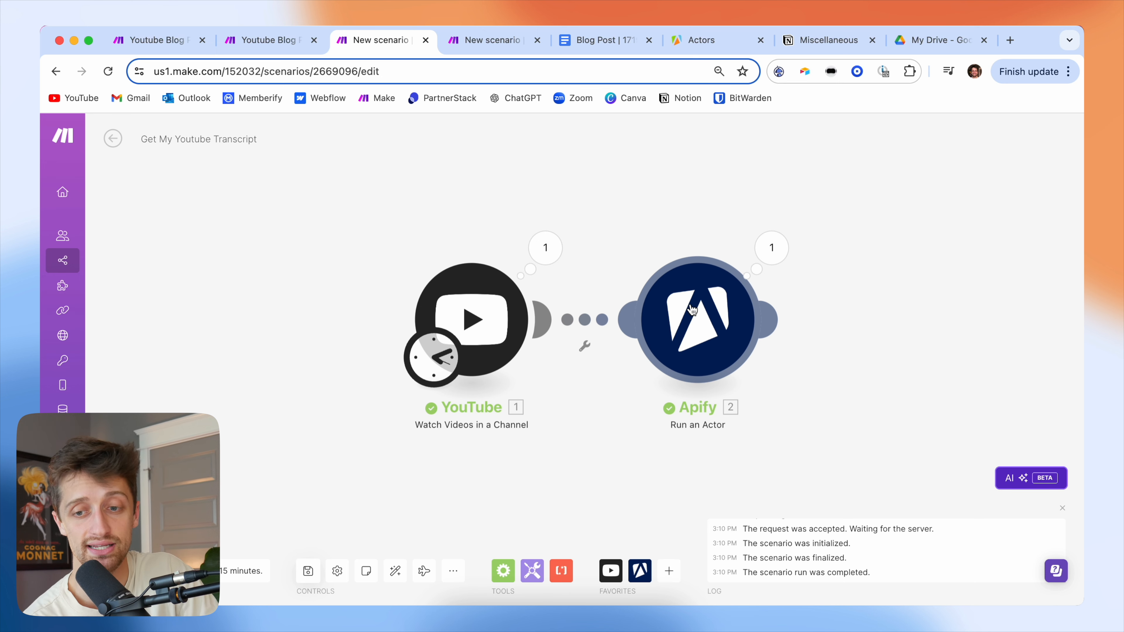
pyautogui.click(506, 41)
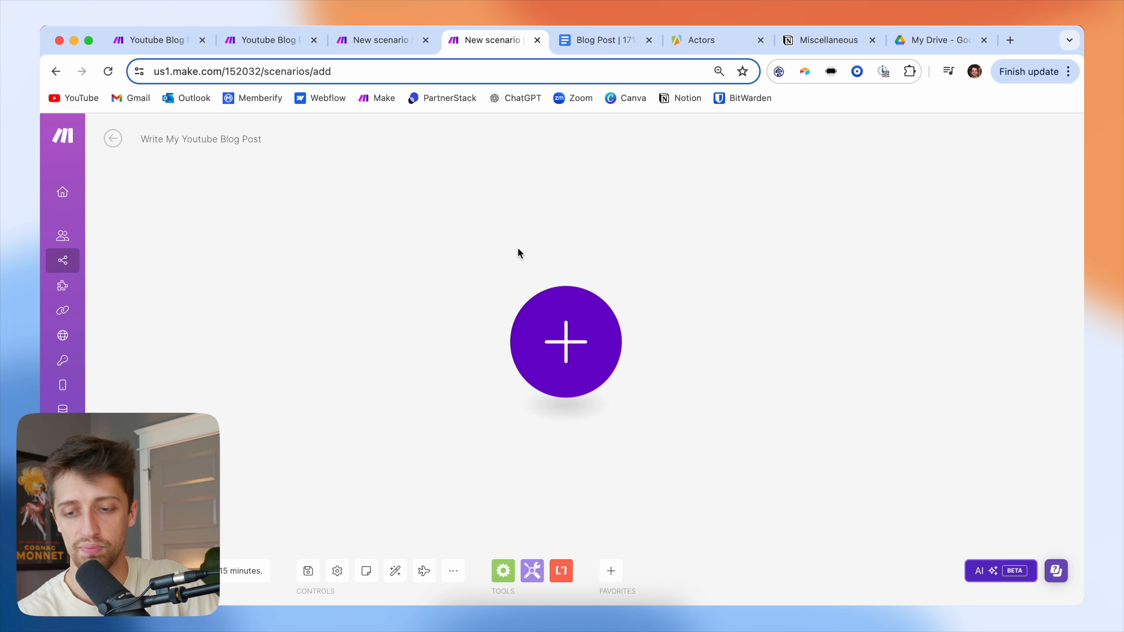
# Add Apify Watch Actor Runs as the blog post scenario's first module
pyautogui.click(556, 317)
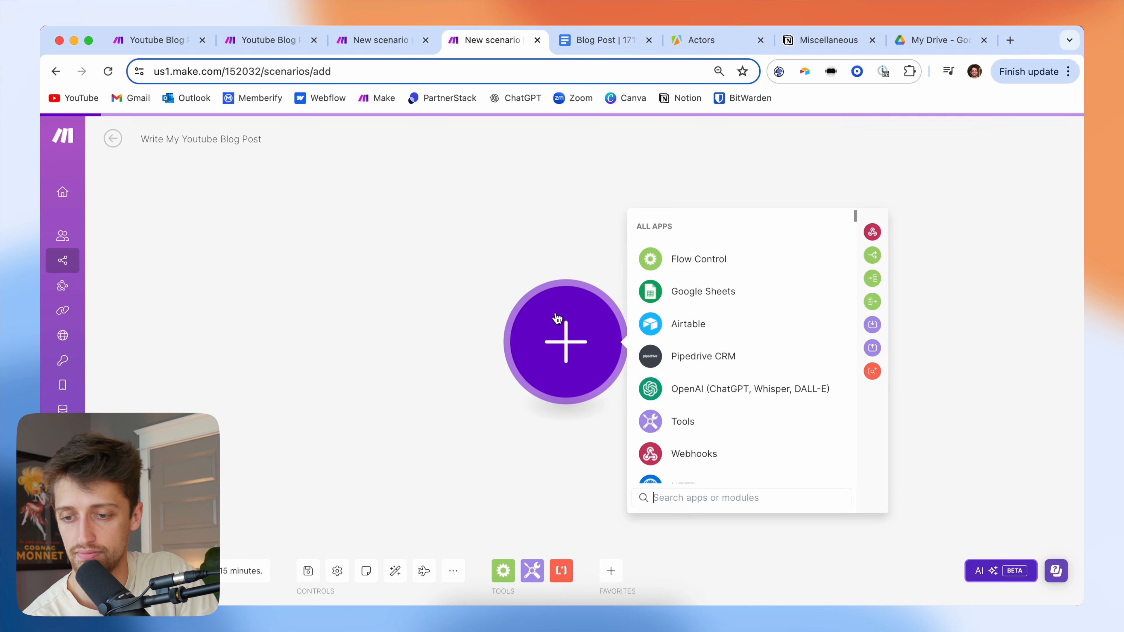
pyautogui.write('apify')
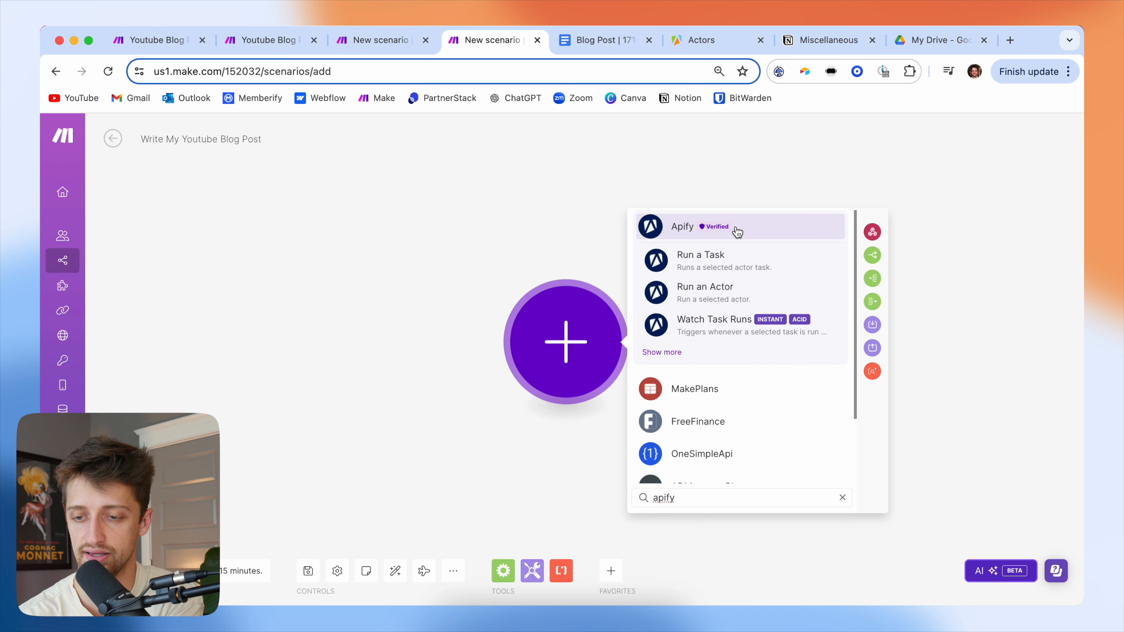
pyautogui.click(730, 233)
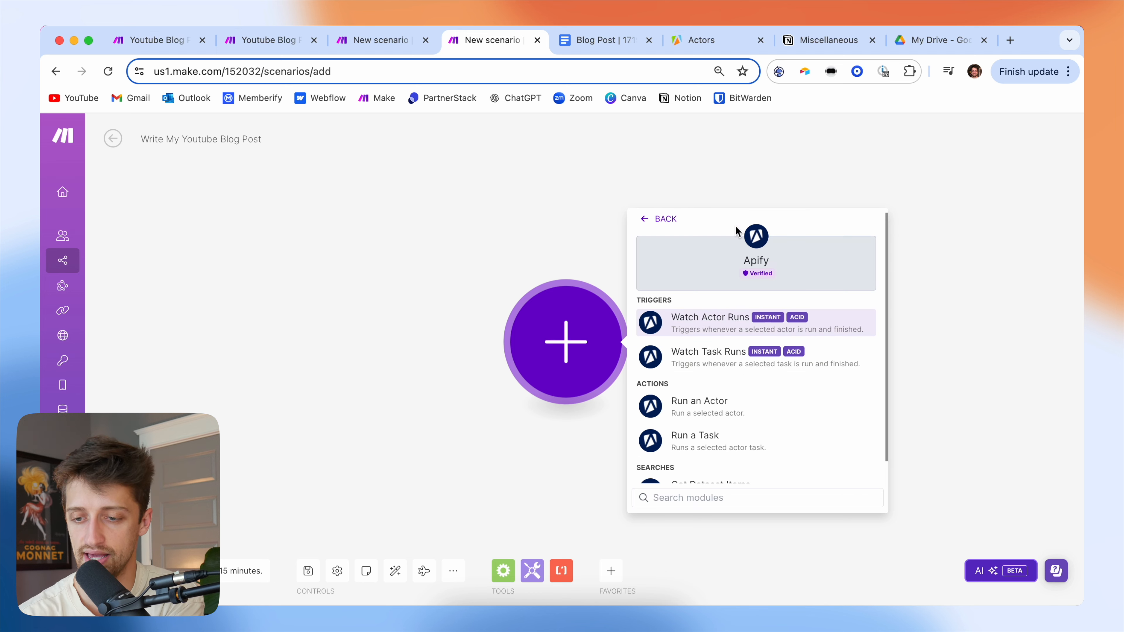
pyautogui.click(717, 329)
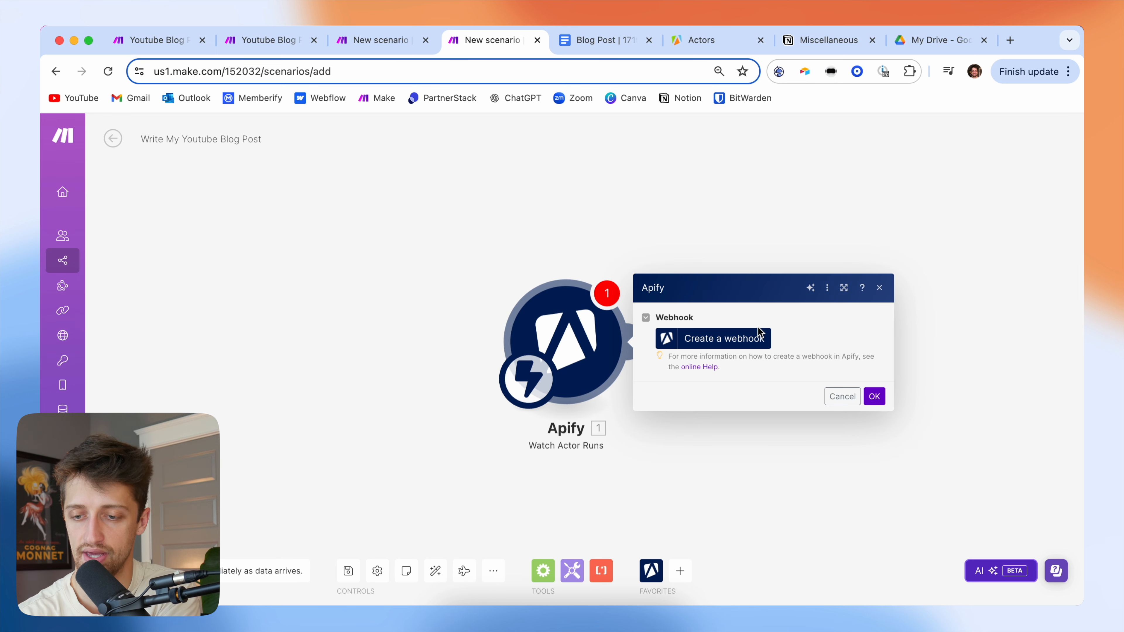
# Create a webhook for the digitalatscale/youtube-transcripts actor, confirm it, and go back to the transcript scenario
pyautogui.click(742, 338)
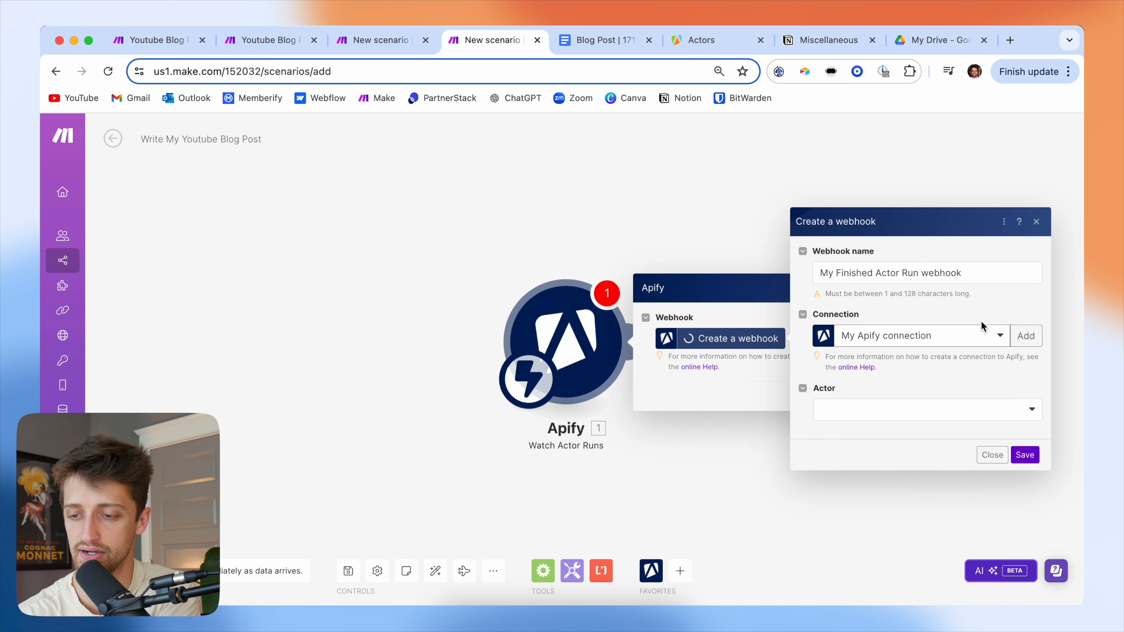
pyautogui.click(888, 409)
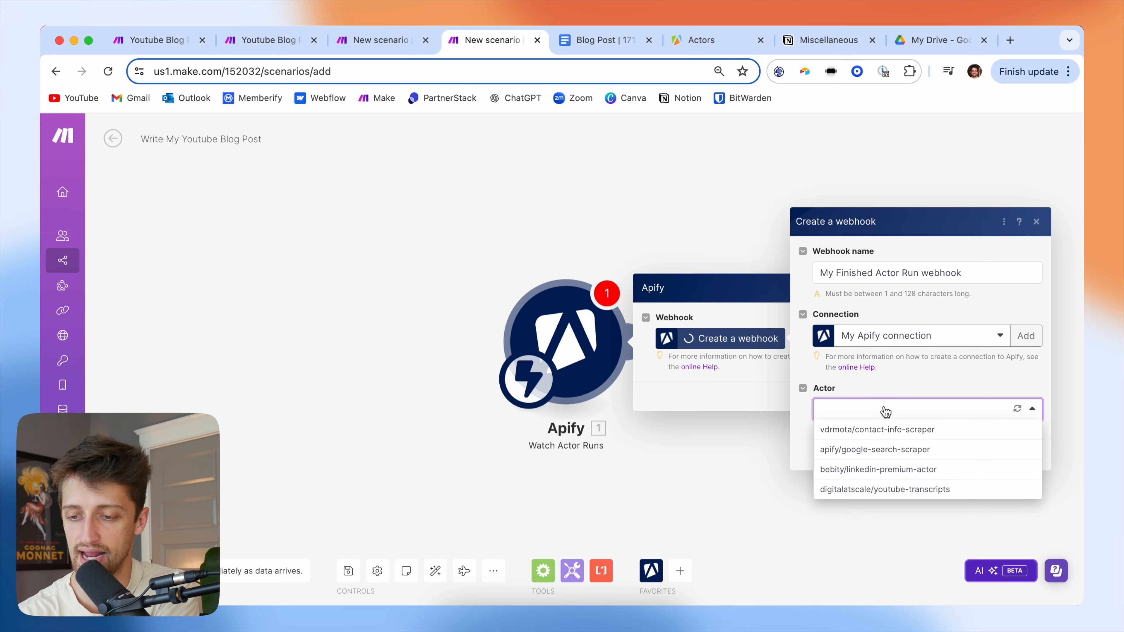
pyautogui.click(888, 490)
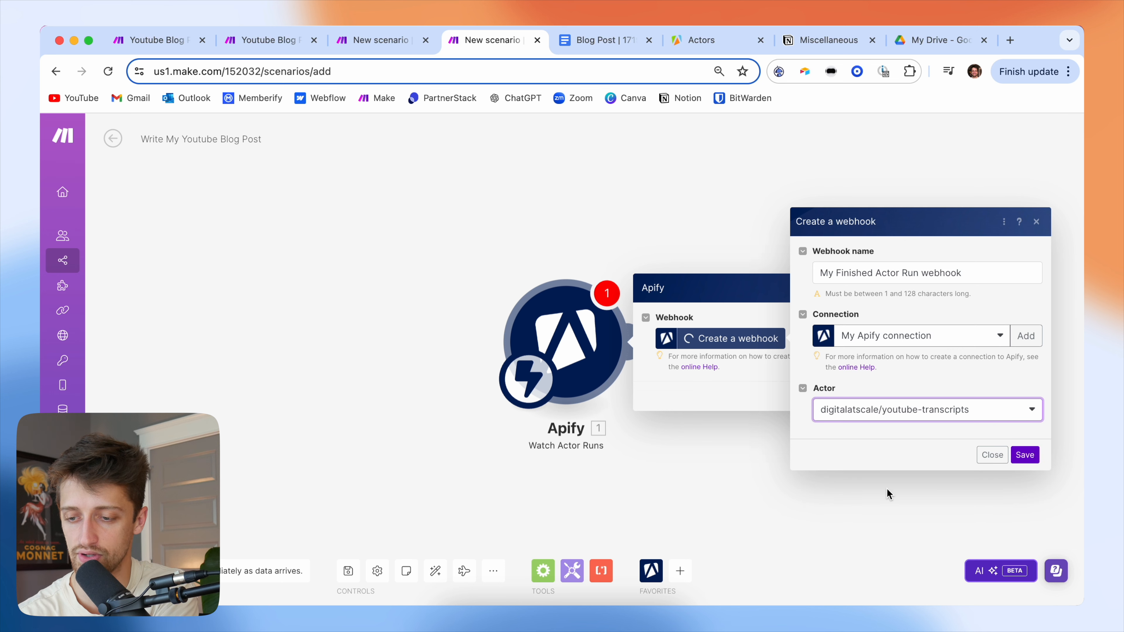
pyautogui.click(1023, 454)
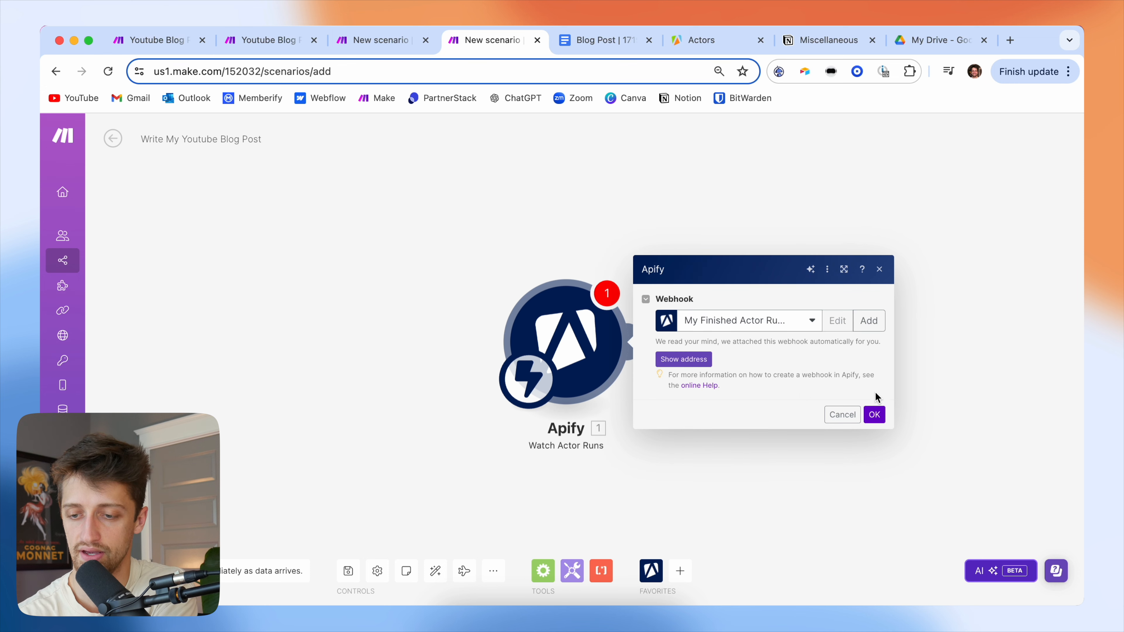
pyautogui.moveTo(780, 343); pyautogui.dragTo(877, 343)
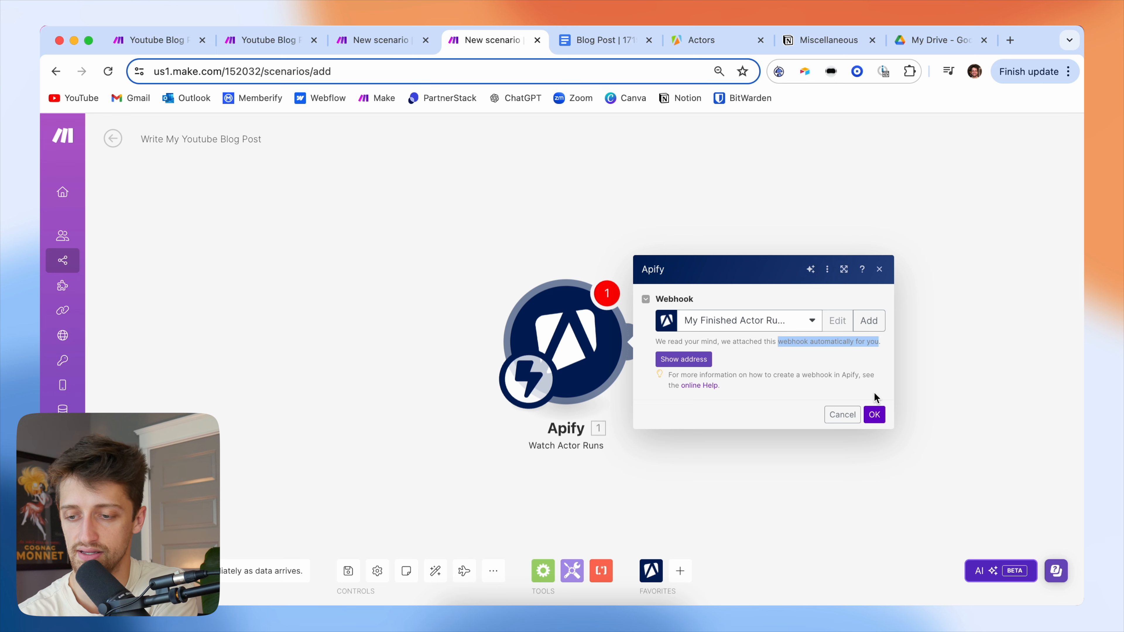
pyautogui.click(875, 415)
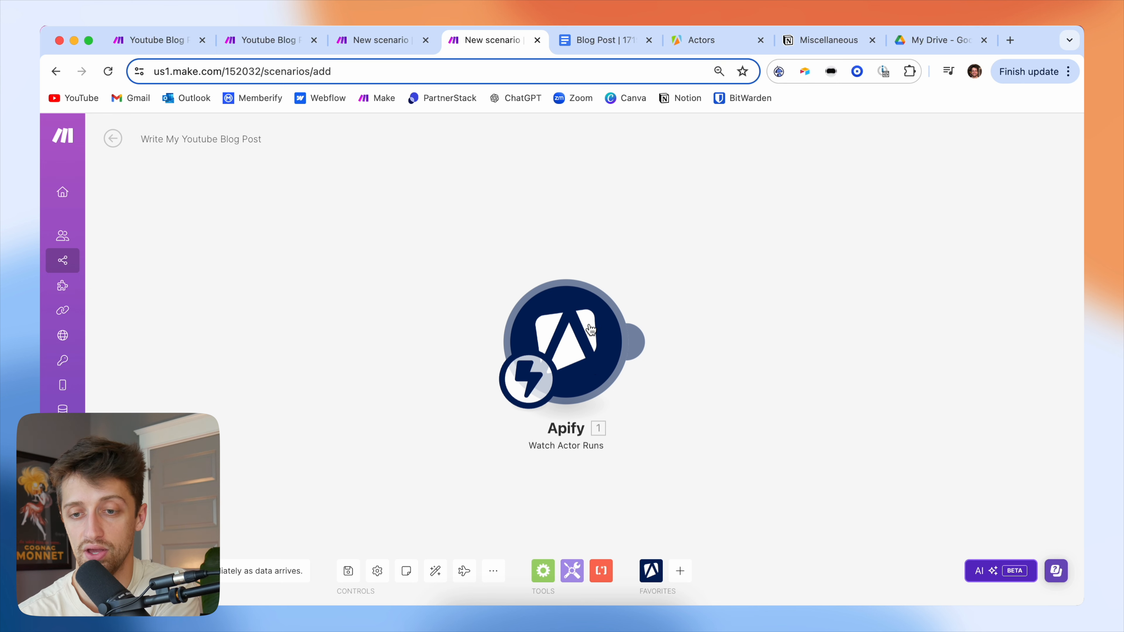
pyautogui.click(408, 48)
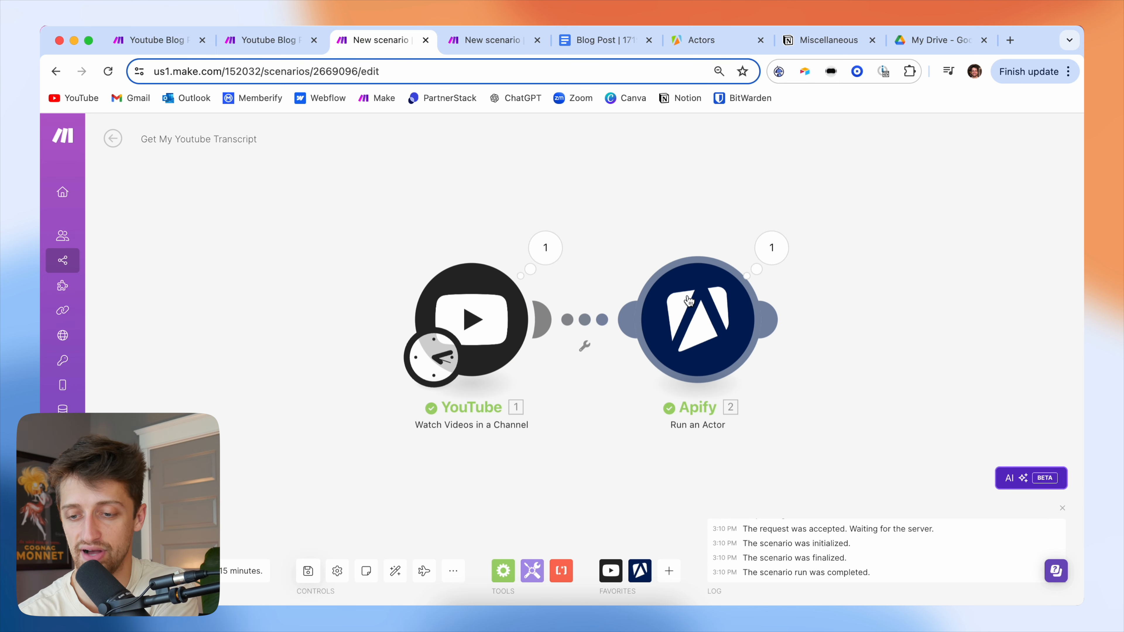
# Open the Apify module's run output in the transcript scenario
pyautogui.click(490, 45)
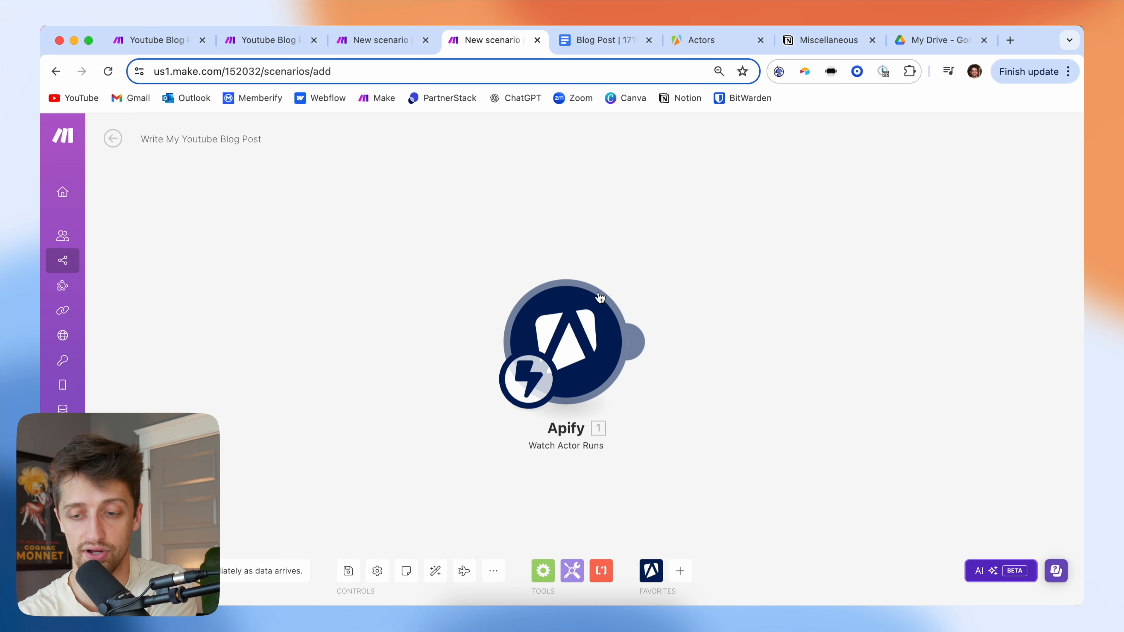
pyautogui.moveTo(612, 283); pyautogui.dragTo(523, 252)
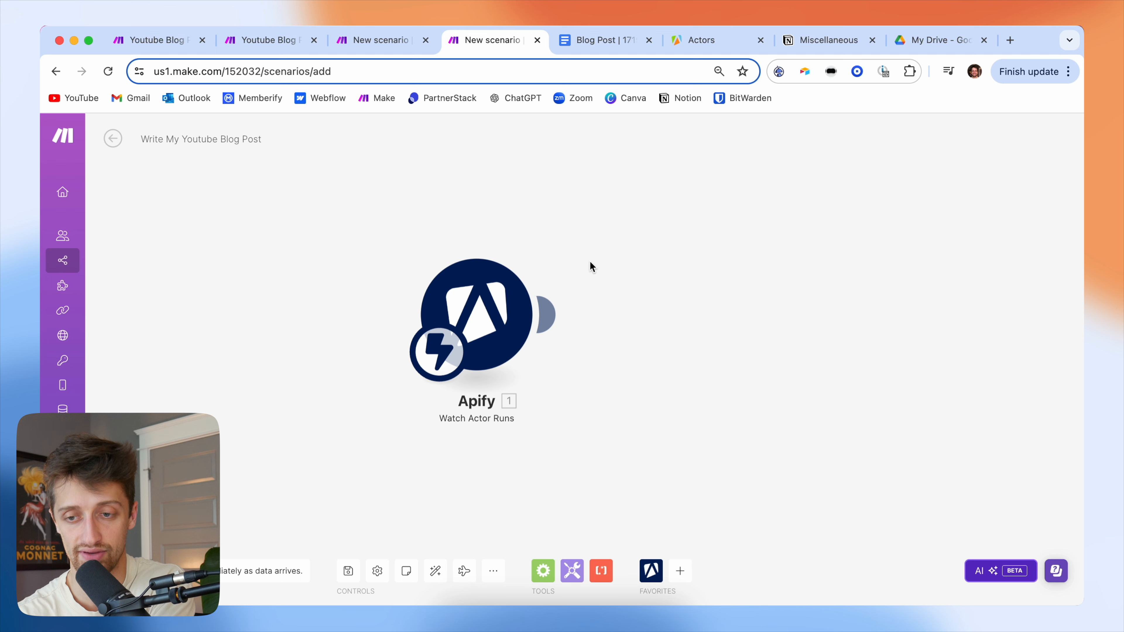
pyautogui.click(399, 45)
pyautogui.click(772, 247)
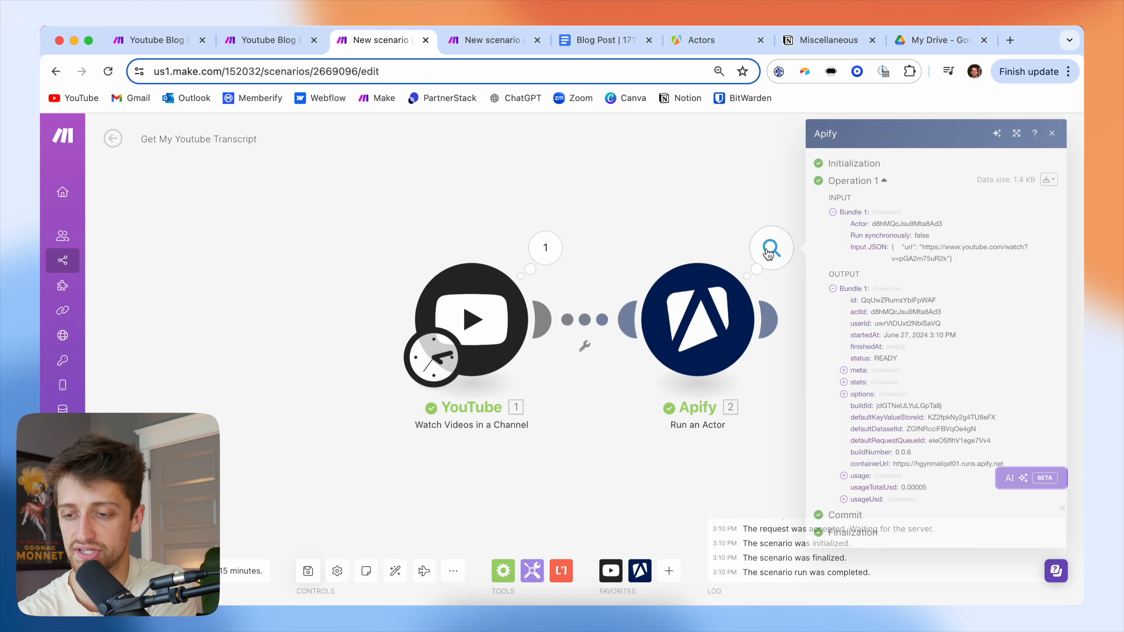
# Expand the output's meta, stats and options, then add a module after the blog post's Apify trigger
pyautogui.click(844, 371)
pyautogui.click(844, 406)
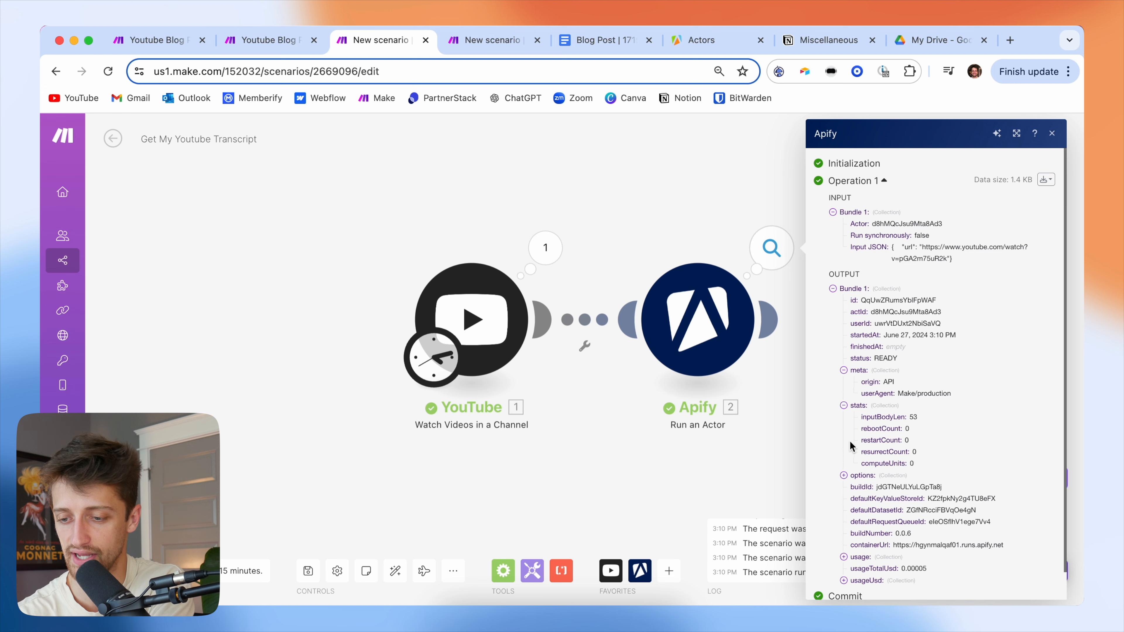
pyautogui.click(844, 475)
pyautogui.scroll(-2, 852, 490)
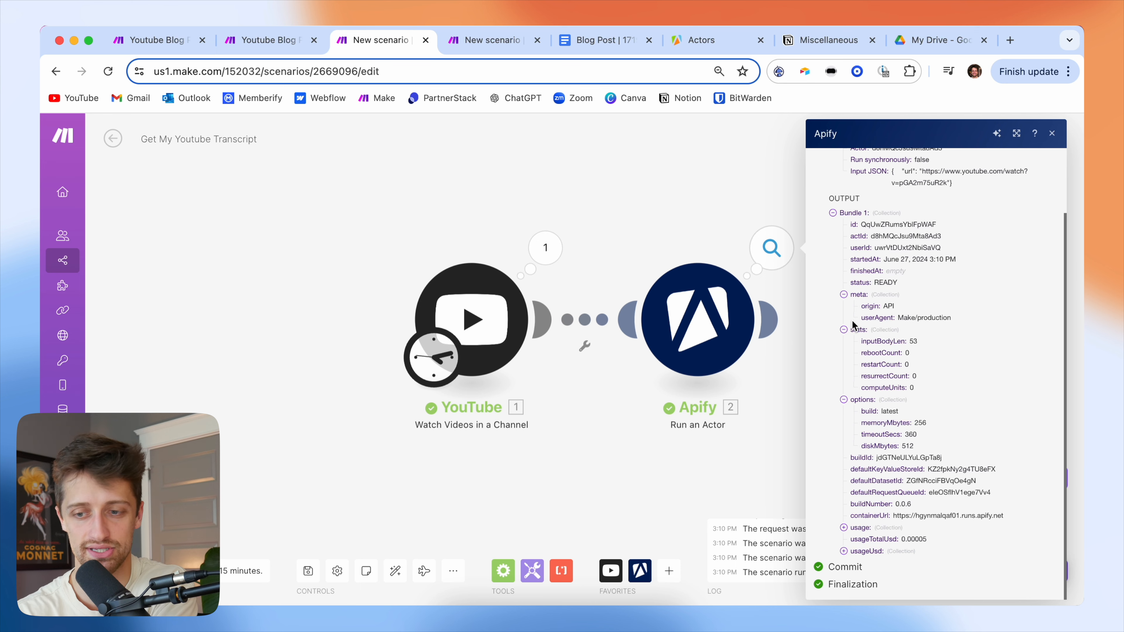
pyautogui.click(490, 39)
pyautogui.click(560, 332)
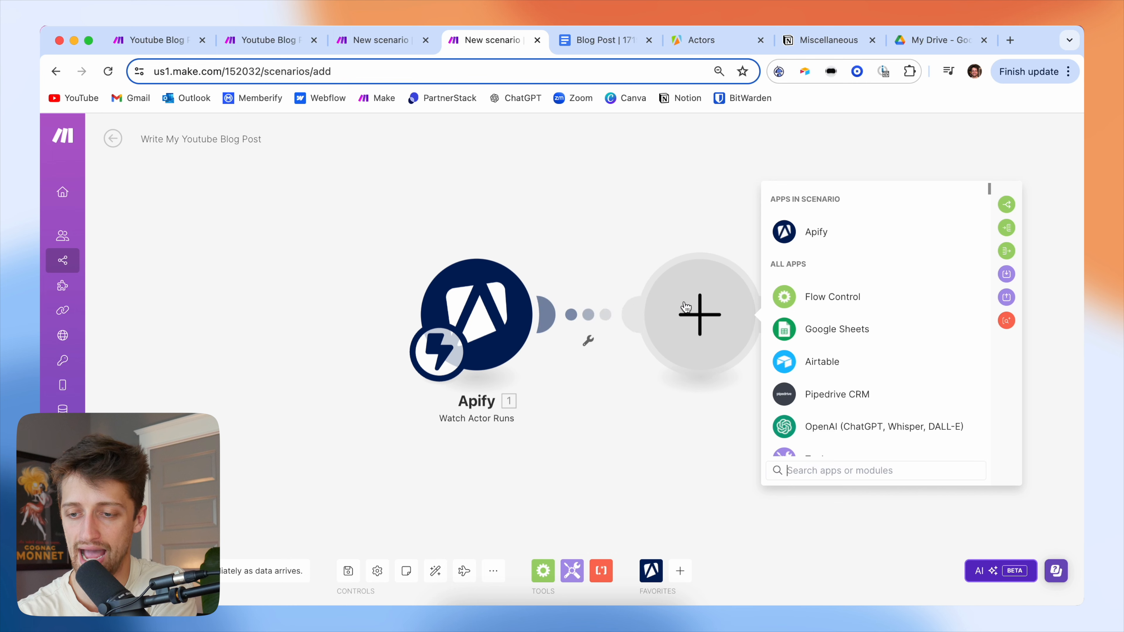
# Add Apify Get Dataset Items with Dataset ID mapped to defaultDatasetId, Clean JSON, limit 100
pyautogui.click(823, 241)
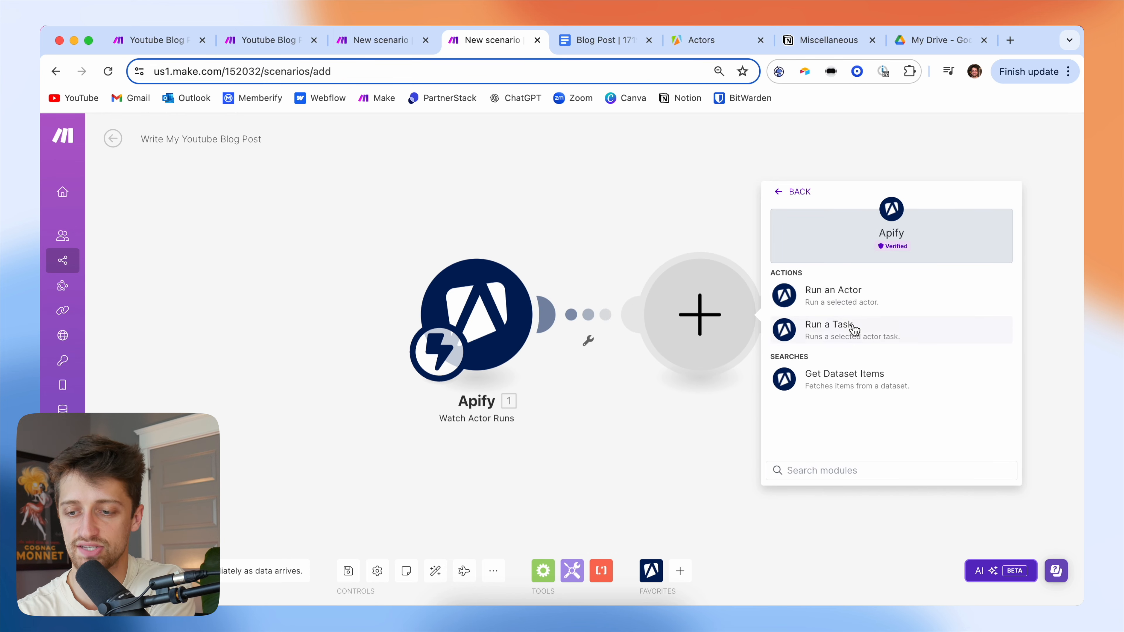
pyautogui.click(857, 385)
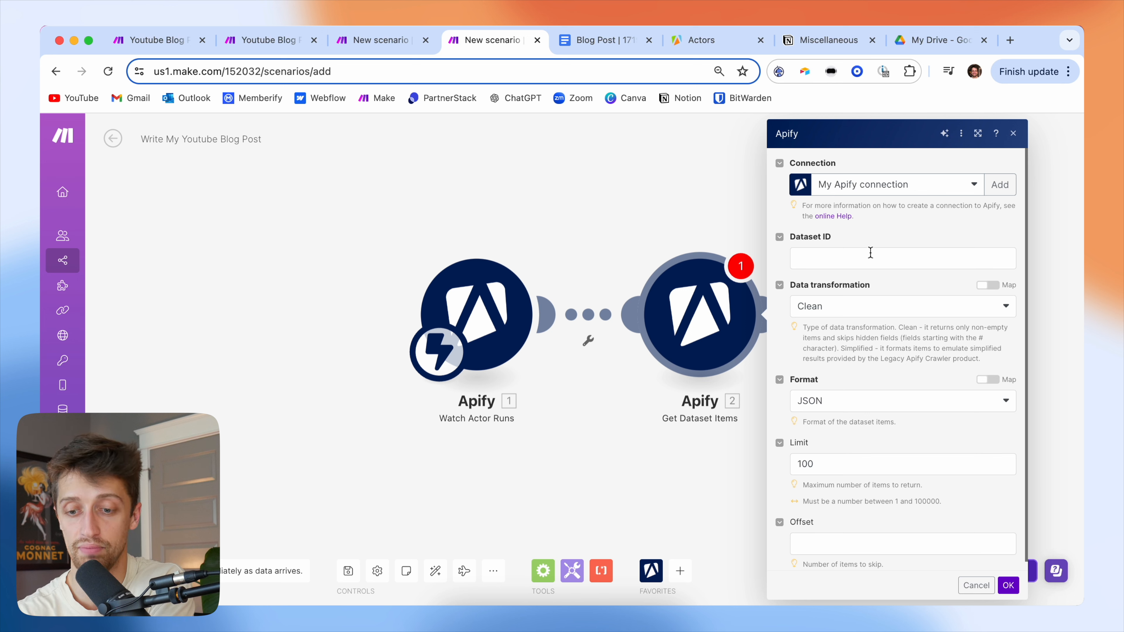
pyautogui.click(853, 265)
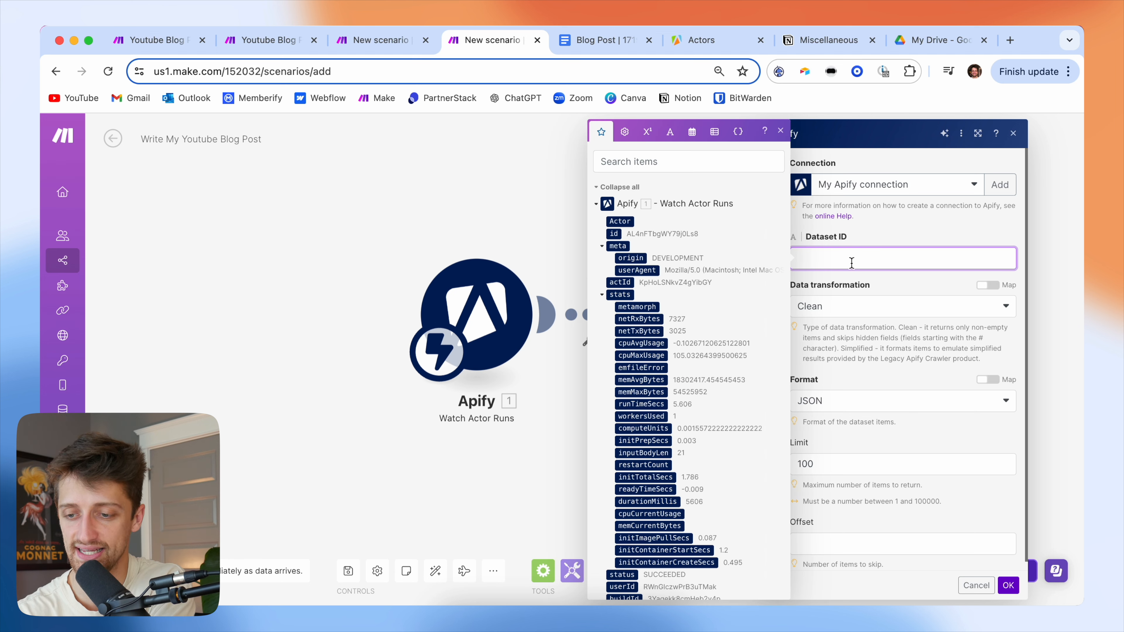
pyautogui.scroll(-5, 665, 354)
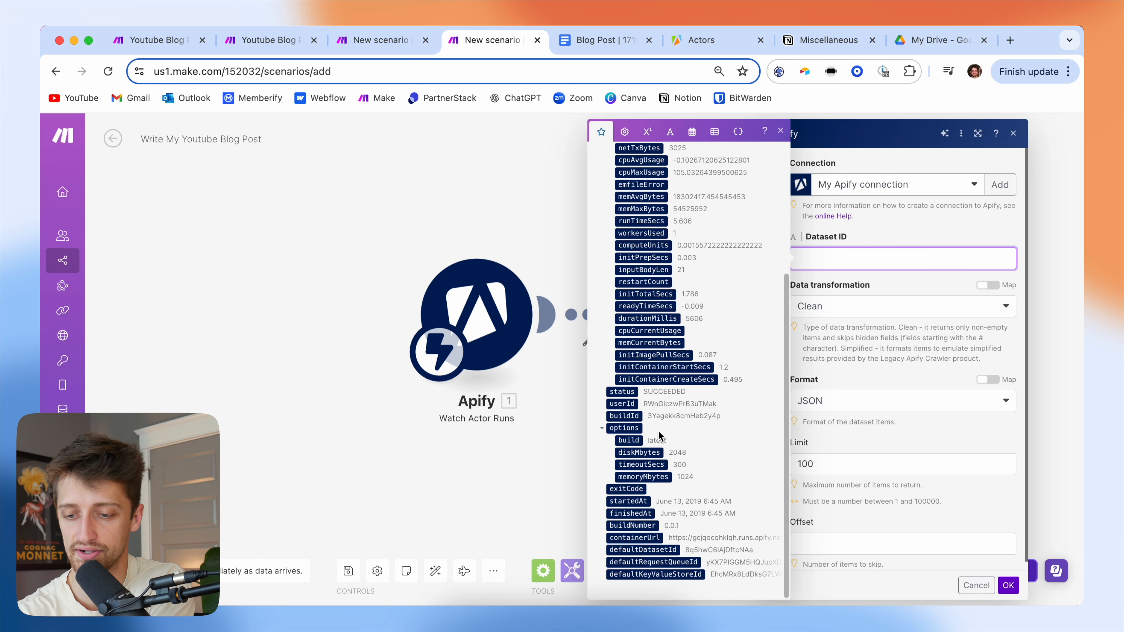
pyautogui.click(663, 550)
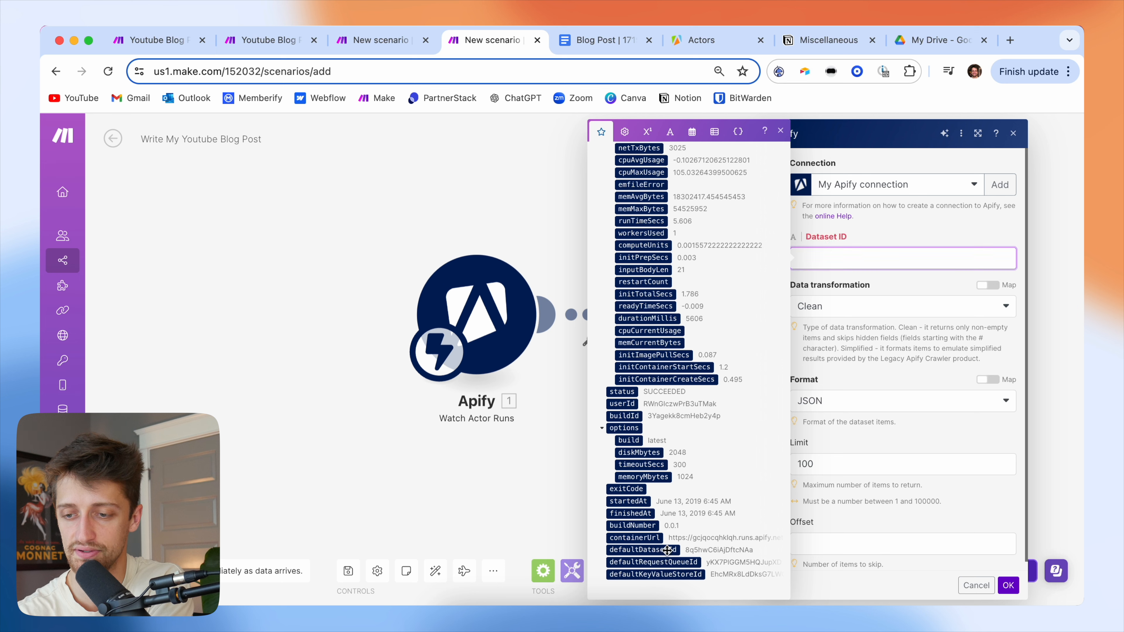
pyautogui.click(887, 234)
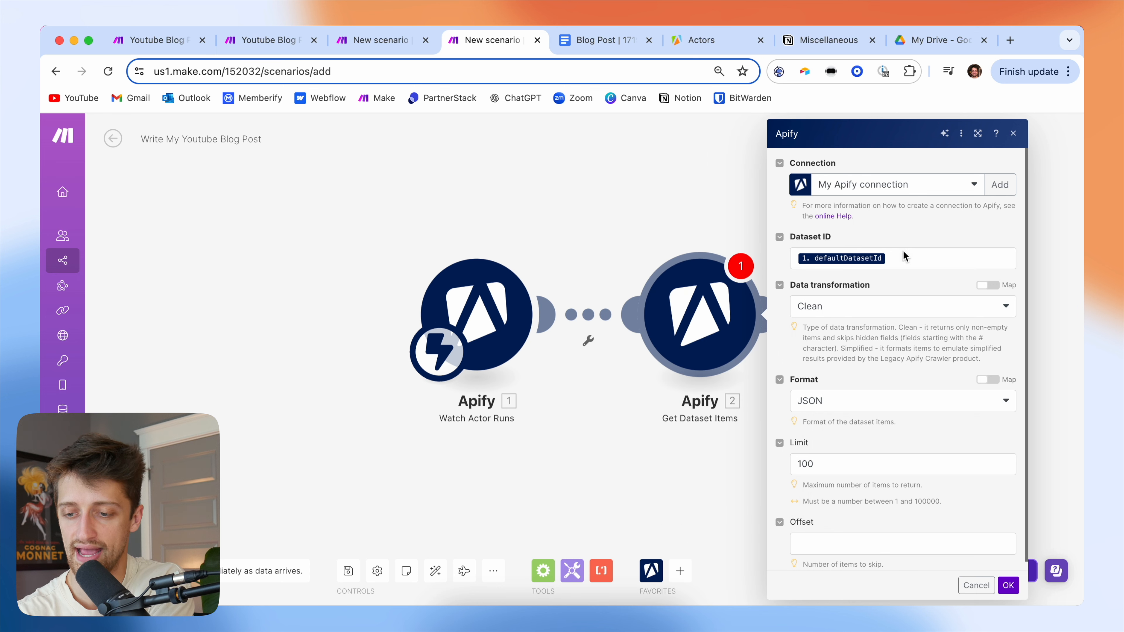
pyautogui.scroll(-1, 856, 332)
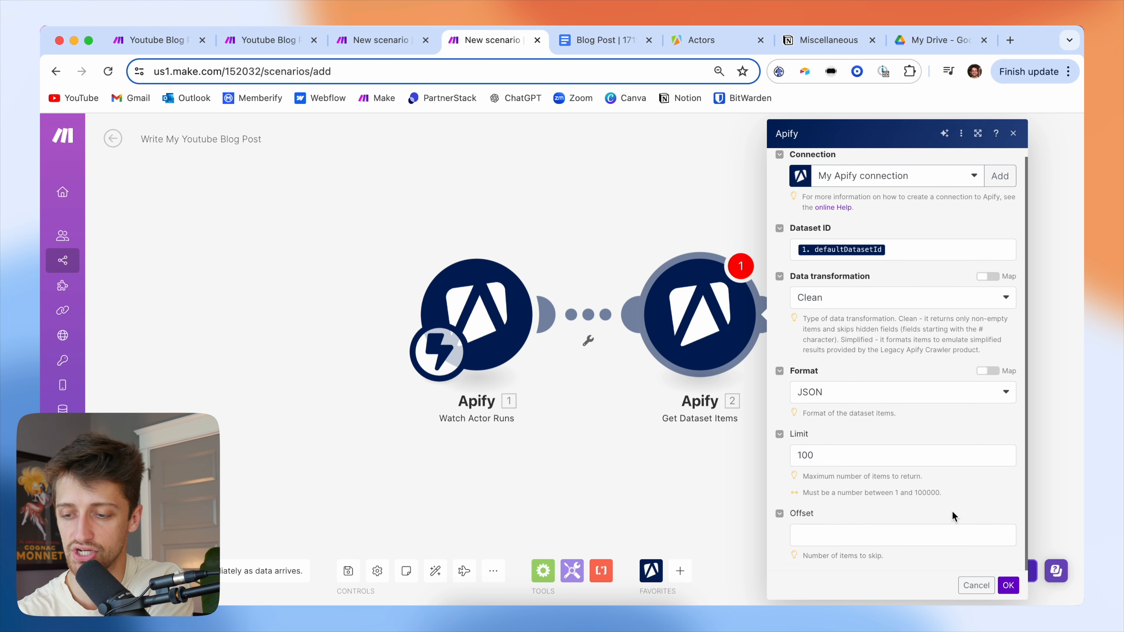
pyautogui.click(1007, 585)
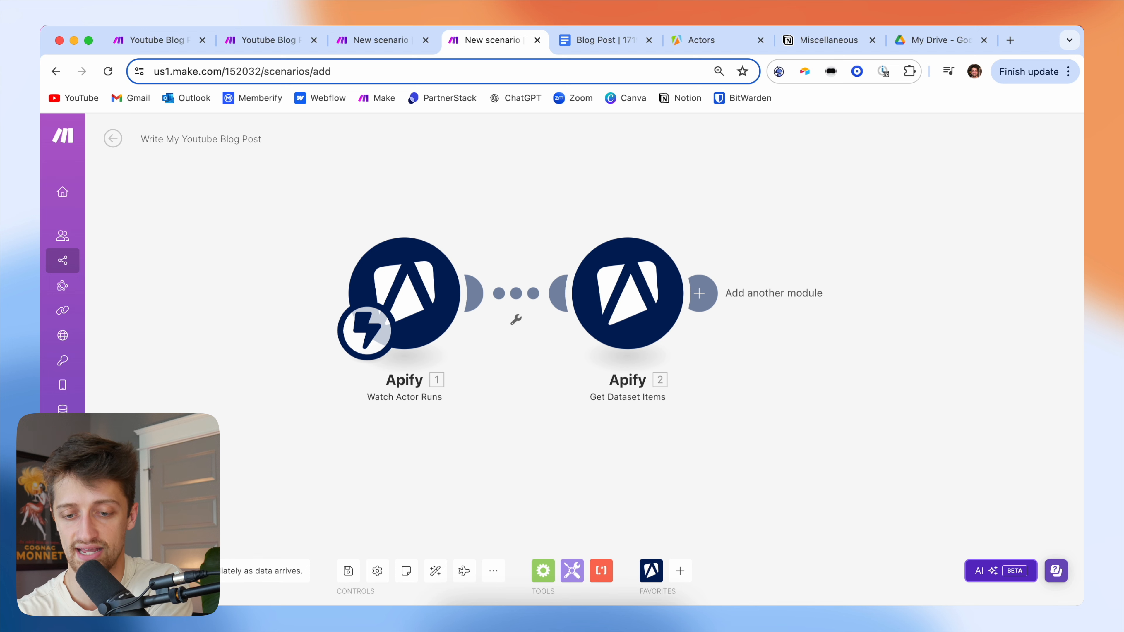
# Save the blog post scenario and run it once so it waits for incoming data
pyautogui.click(348, 571)
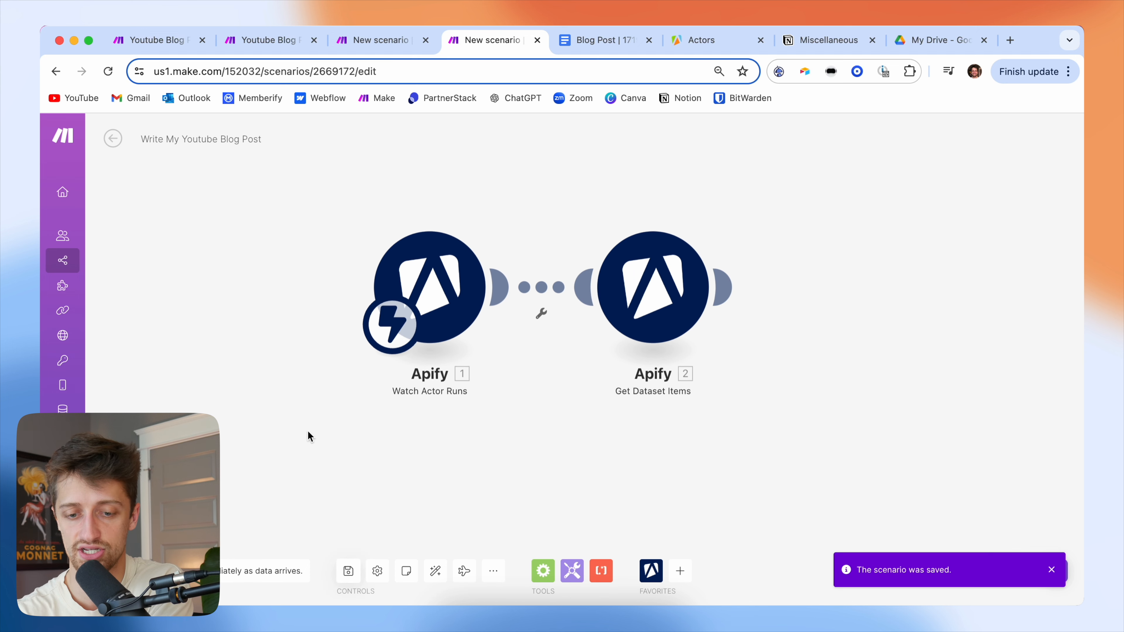
pyautogui.click(133, 571)
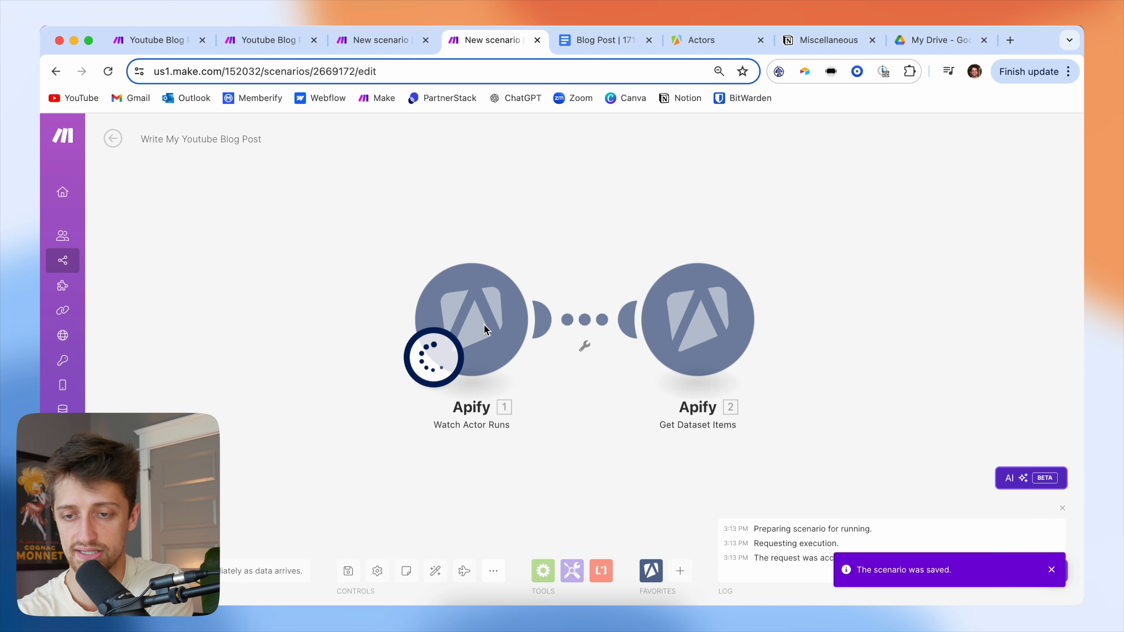
pyautogui.click(390, 46)
pyautogui.click(656, 258)
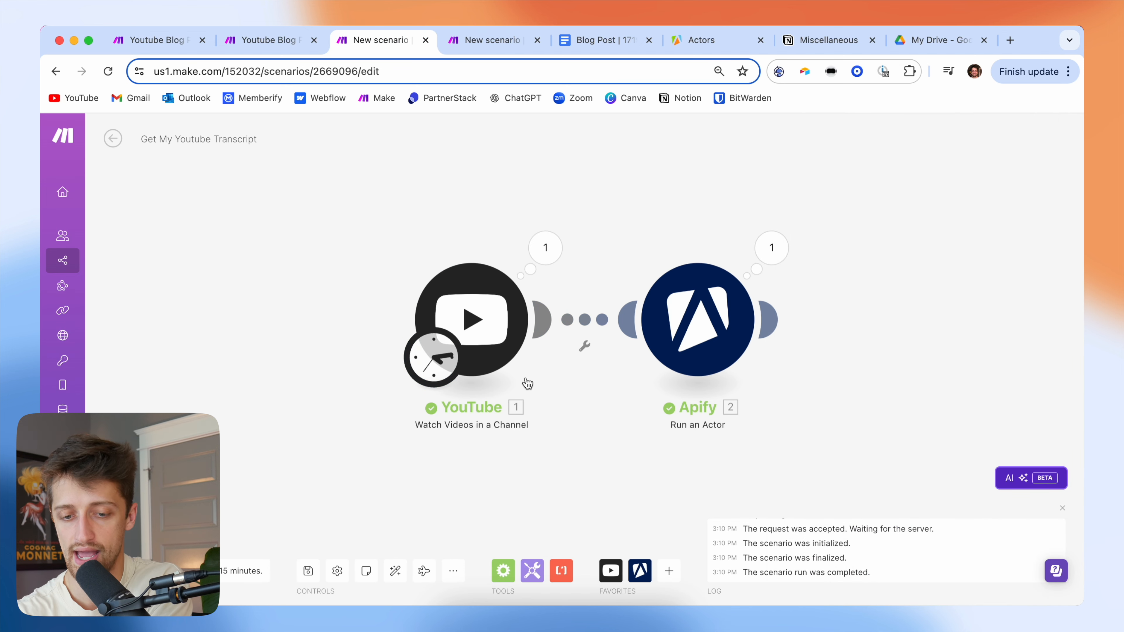
# Start the transcript scenario's YouTube trigger from the Automated Lead Management video and run it once
pyautogui.rightClick(482, 329)
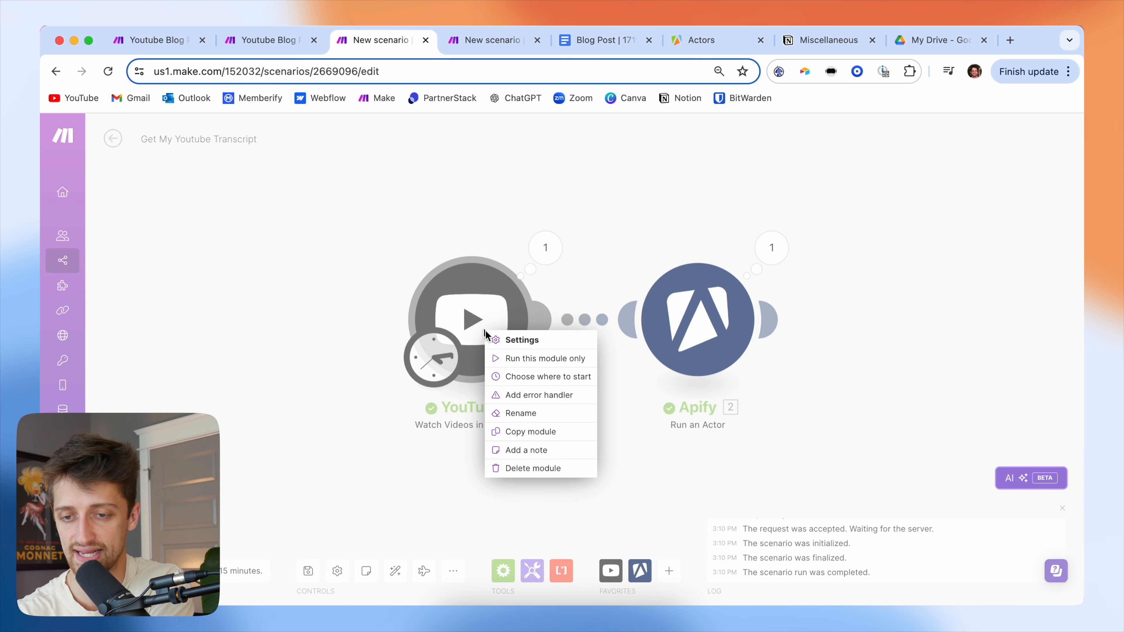
pyautogui.click(517, 46)
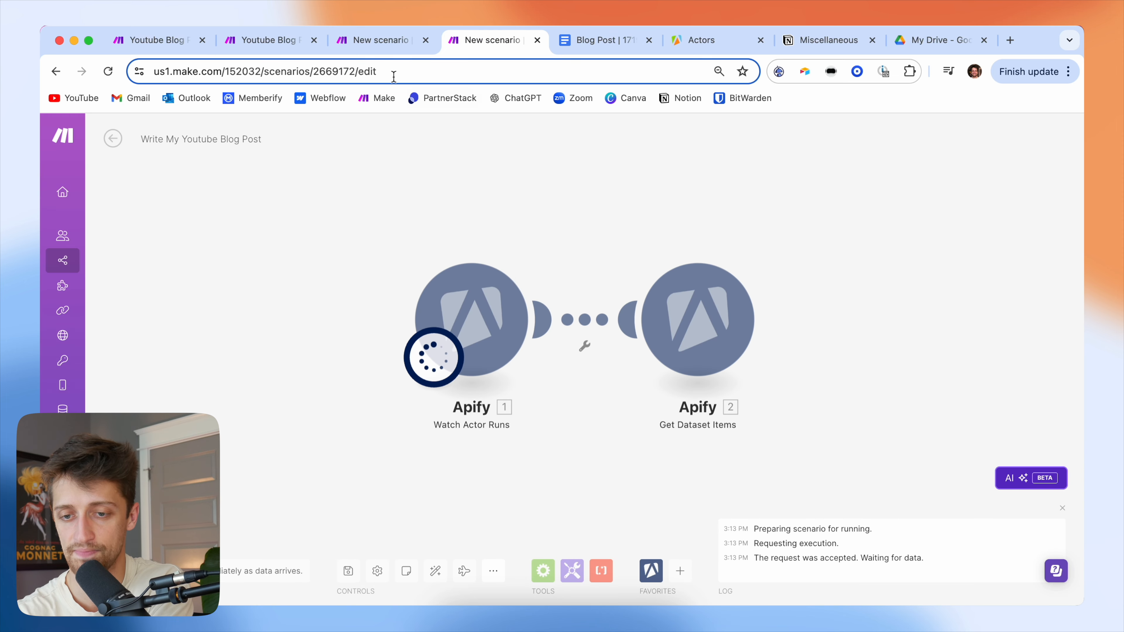
pyautogui.click(386, 43)
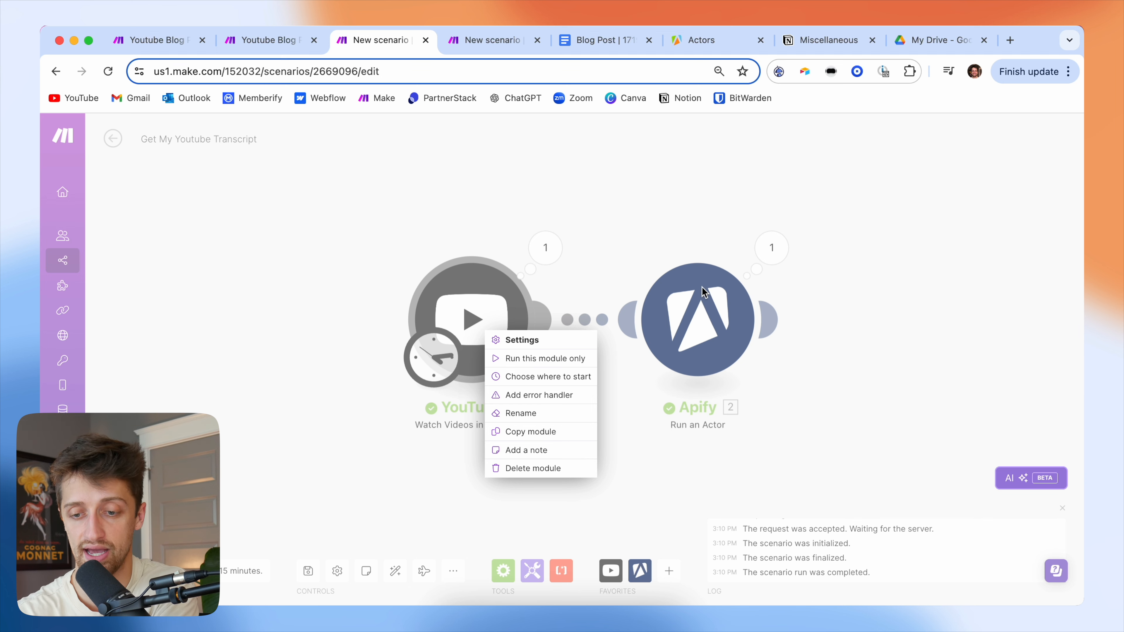
pyautogui.click(536, 377)
pyautogui.click(575, 348)
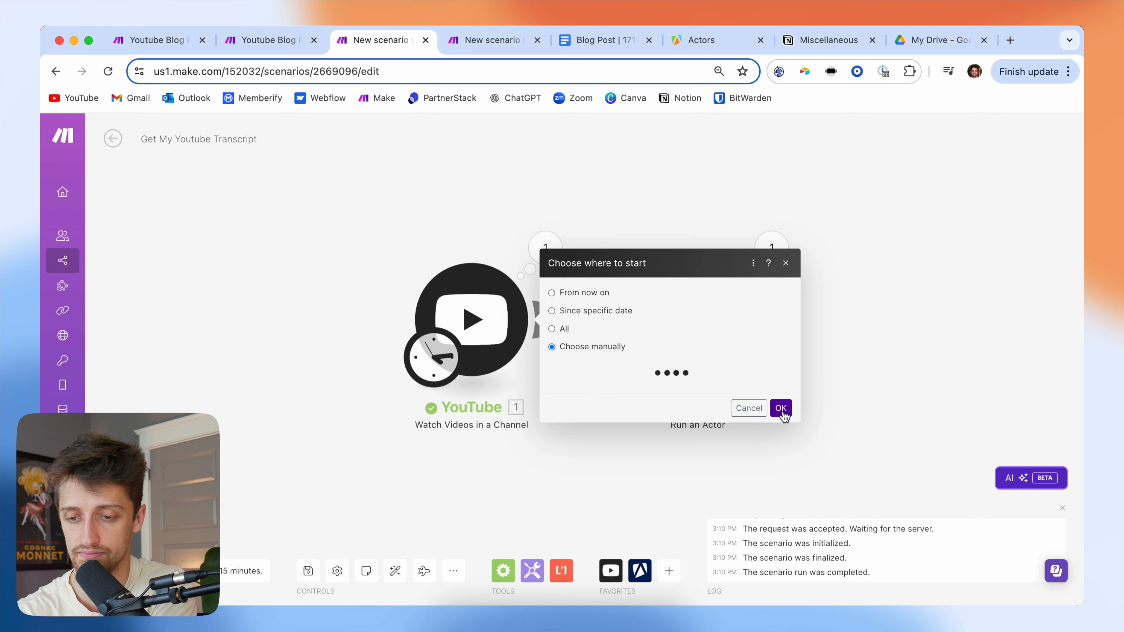
pyautogui.click(645, 250)
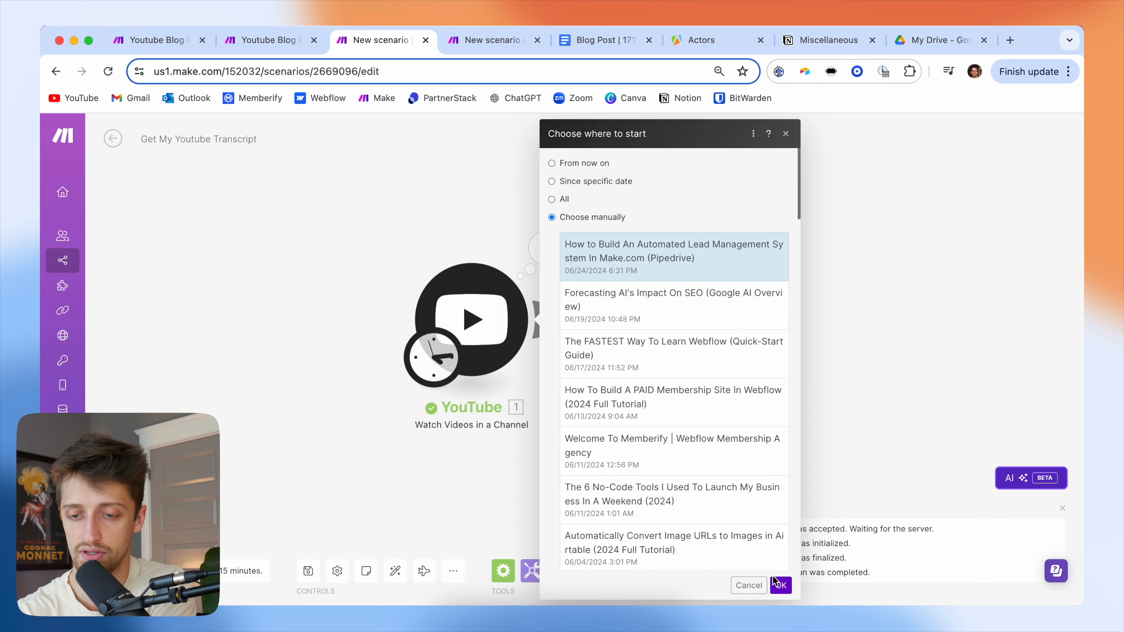
pyautogui.click(779, 585)
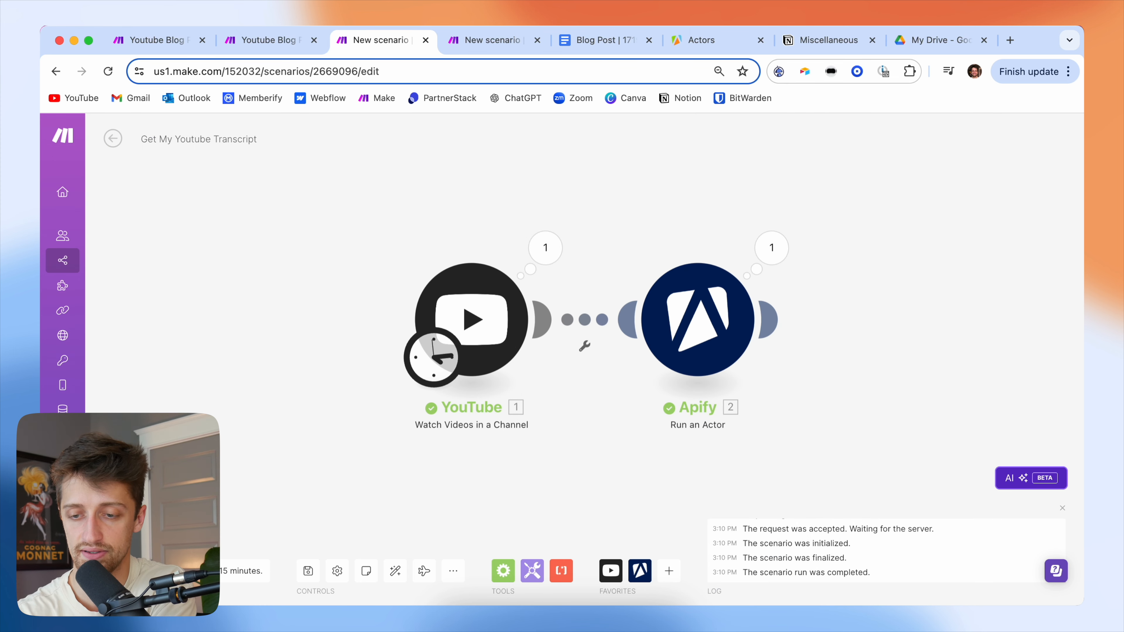
pyautogui.click(126, 571)
# Check the Watch Actor Runs output in the blog post scenario
pyautogui.moveTo(221, 385); pyautogui.dragTo(229, 356)
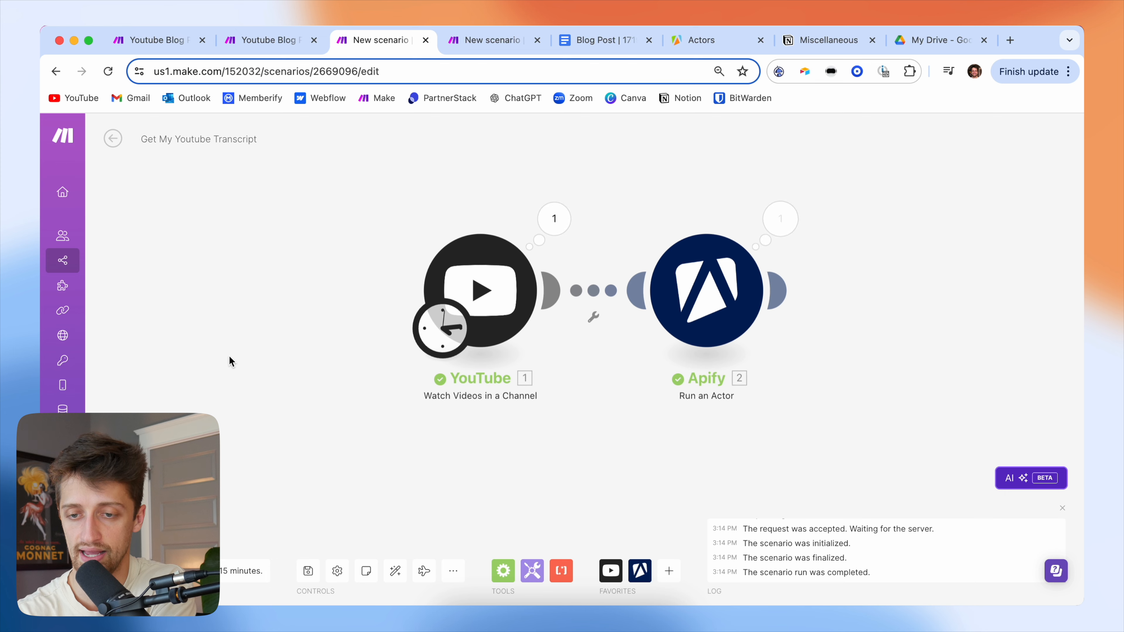
pyautogui.click(476, 46)
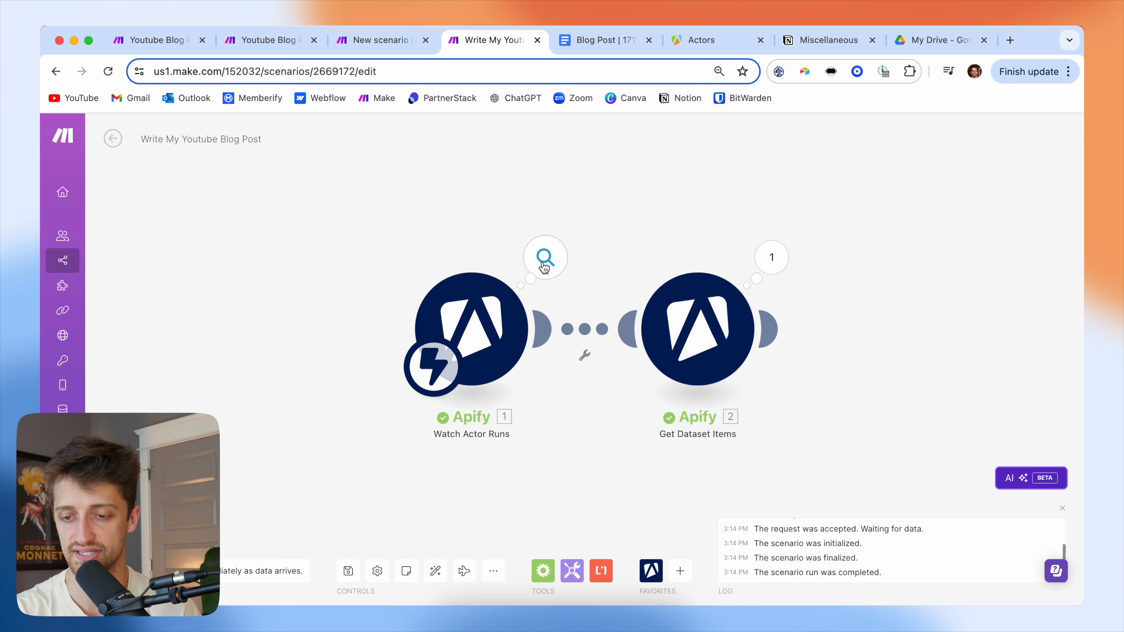
pyautogui.click(545, 257)
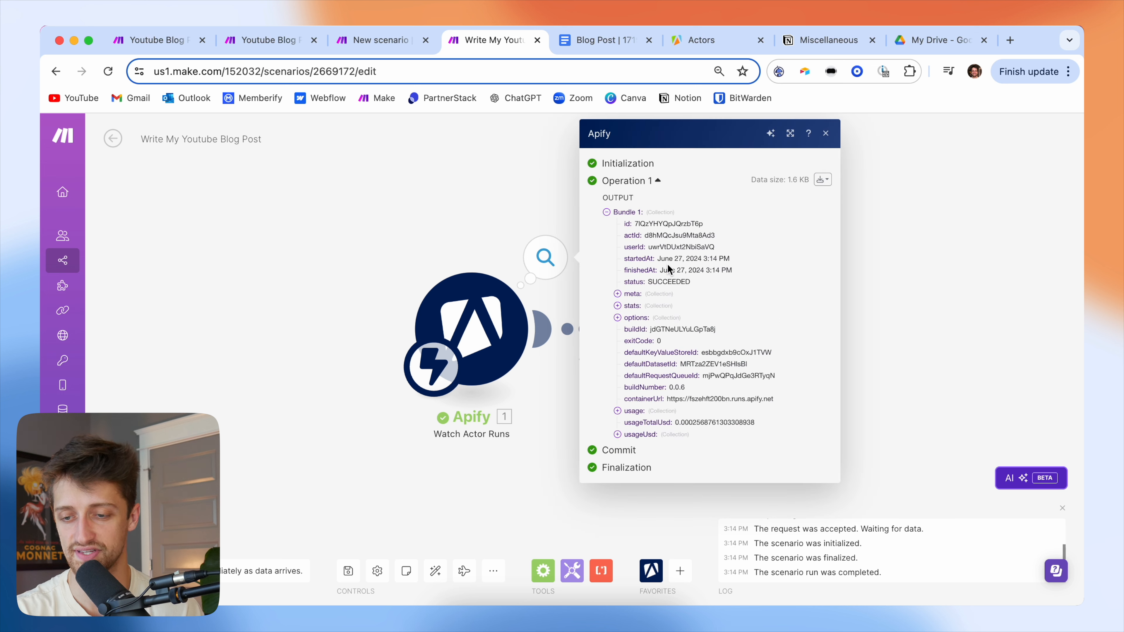
pyautogui.click(854, 325)
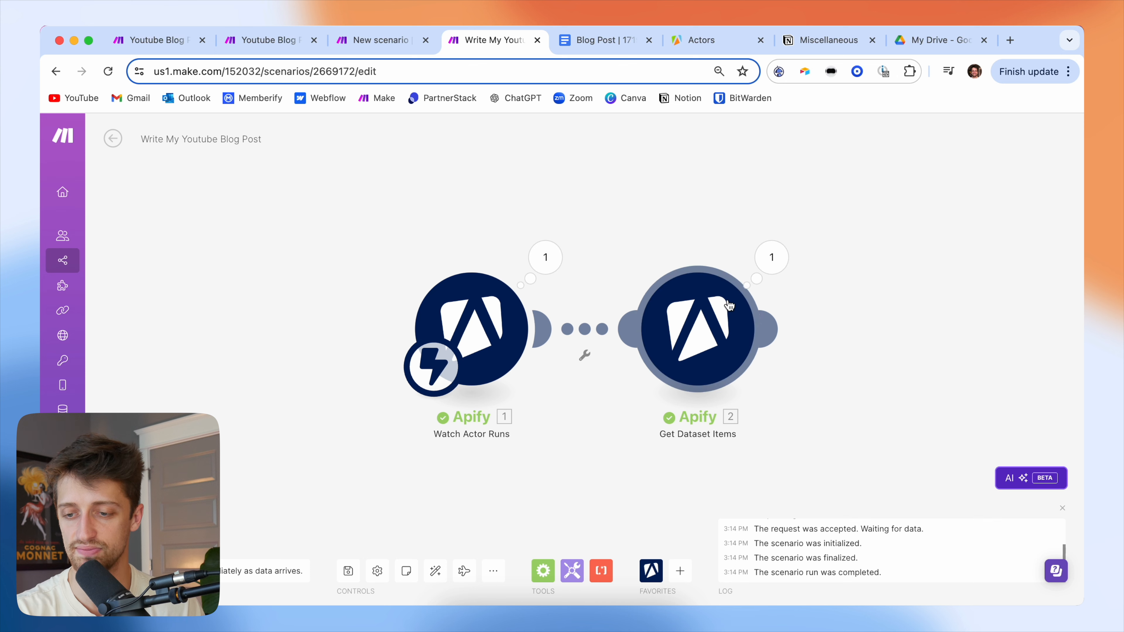
# Inspect the Get Dataset Items output to confirm the video transcript text came through
pyautogui.click(772, 257)
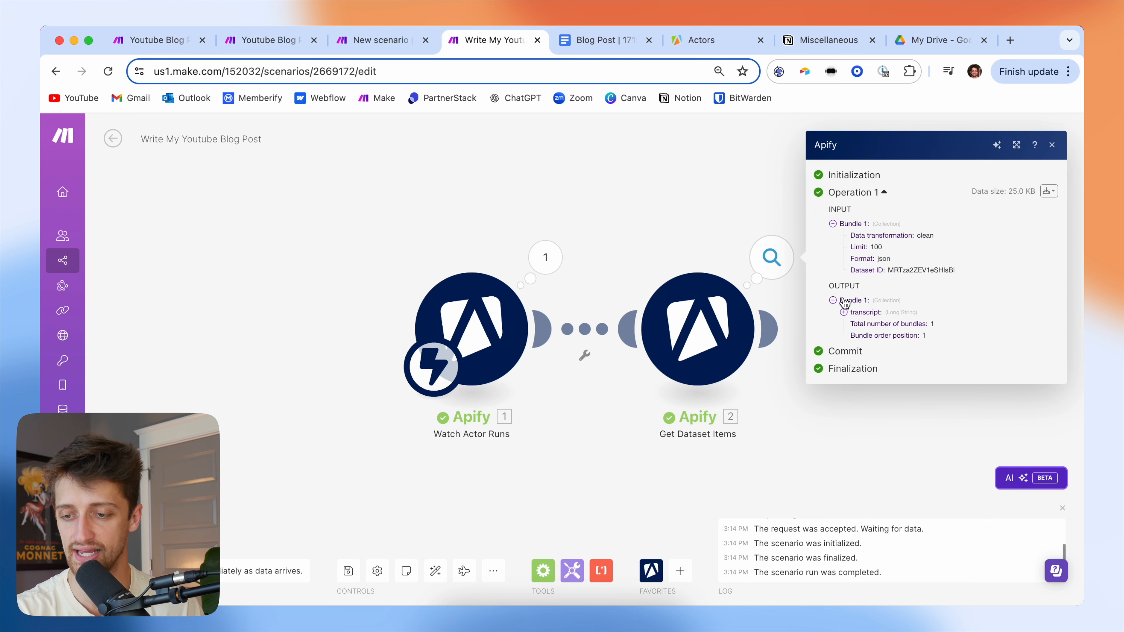
pyautogui.click(844, 312)
pyautogui.scroll(-2, 869, 337)
pyautogui.scroll(-1, 872, 338)
pyautogui.moveTo(857, 256); pyautogui.dragTo(978, 381)
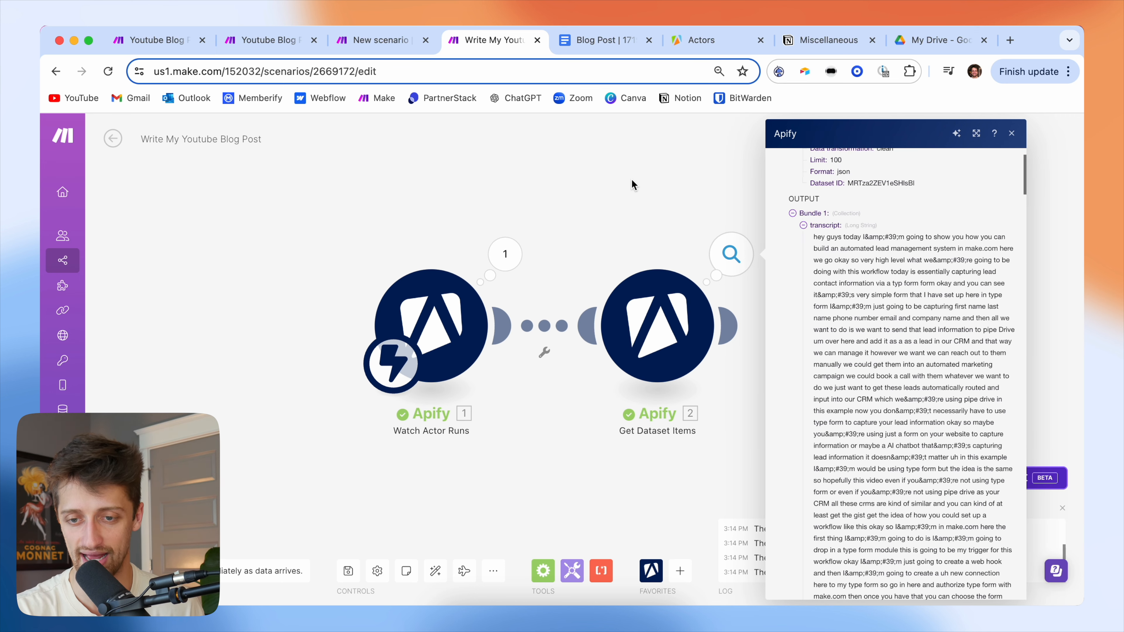
pyautogui.click(632, 181)
pyautogui.click(392, 40)
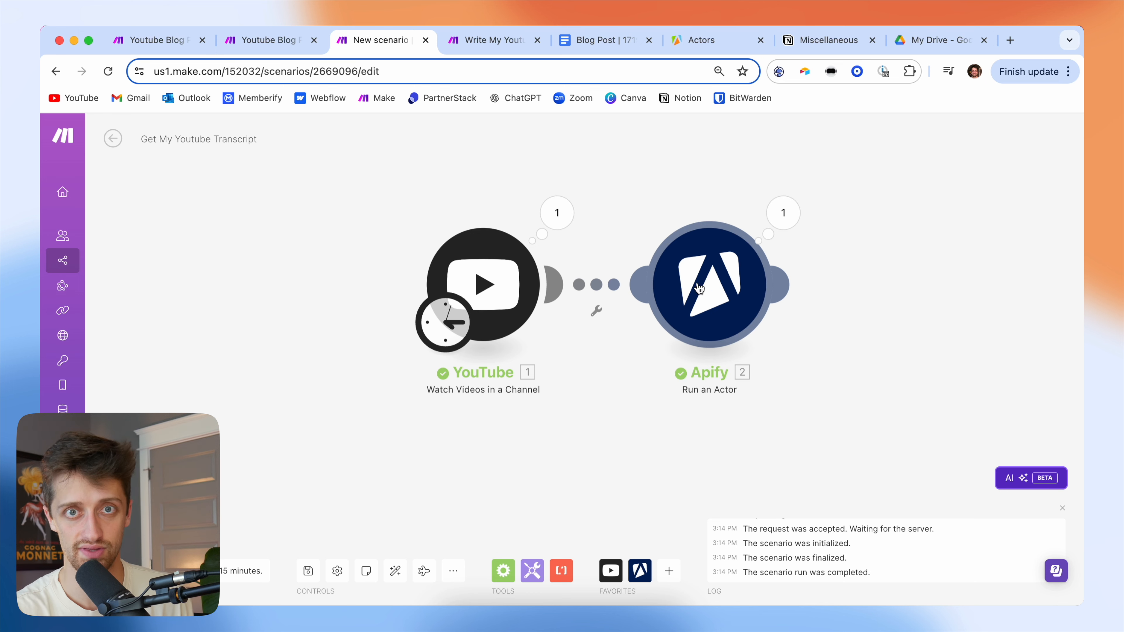
pyautogui.click(492, 40)
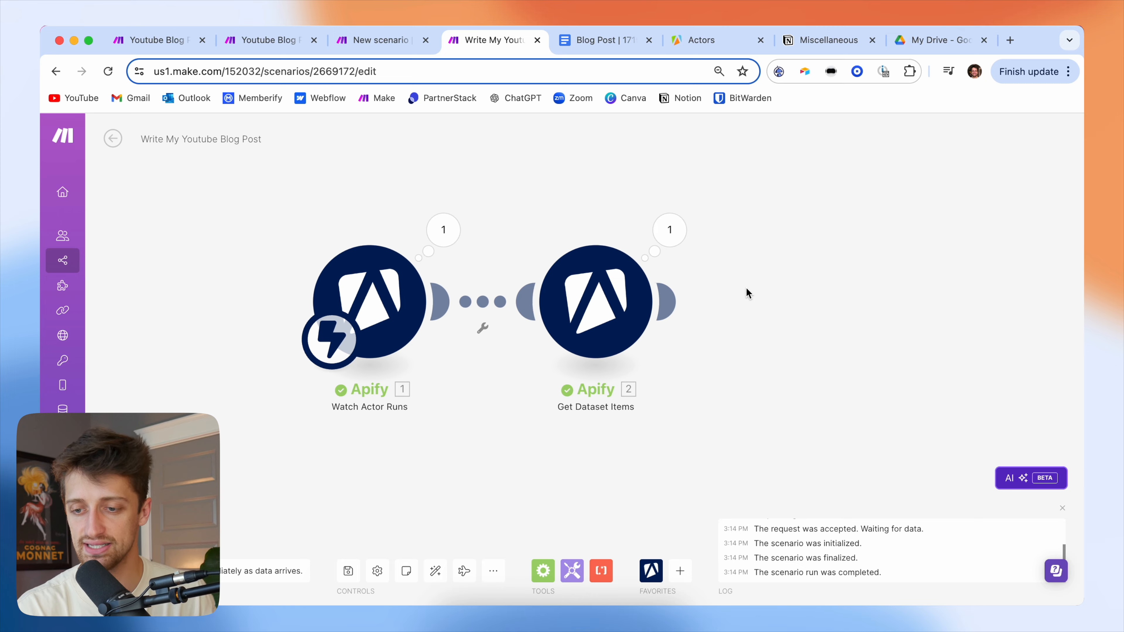
# Expand the fetched transcript and highlight its &#39; encoded apostrophes, such as in we're and it's
pyautogui.click(669, 230)
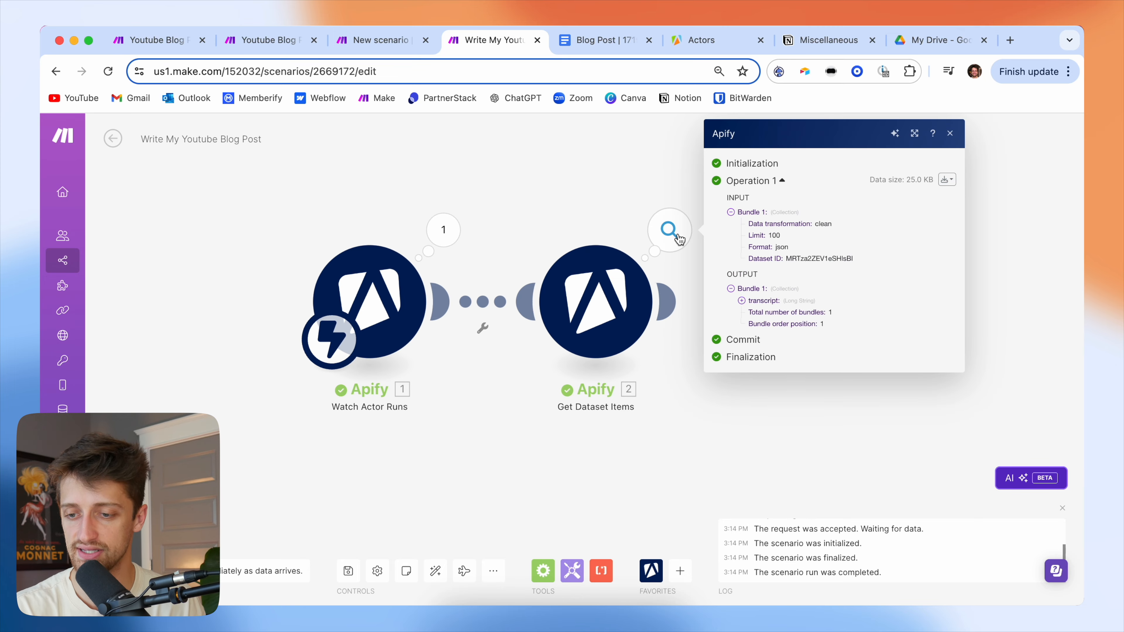
pyautogui.click(744, 301)
pyautogui.scroll(5, 825, 332)
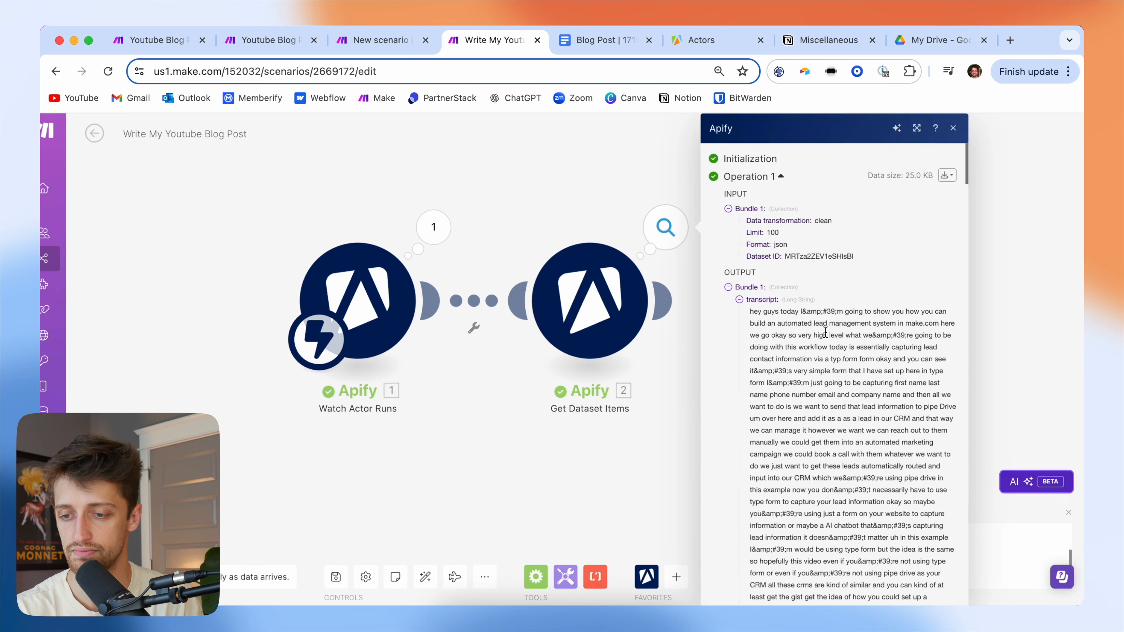
pyautogui.scroll(3, 826, 332)
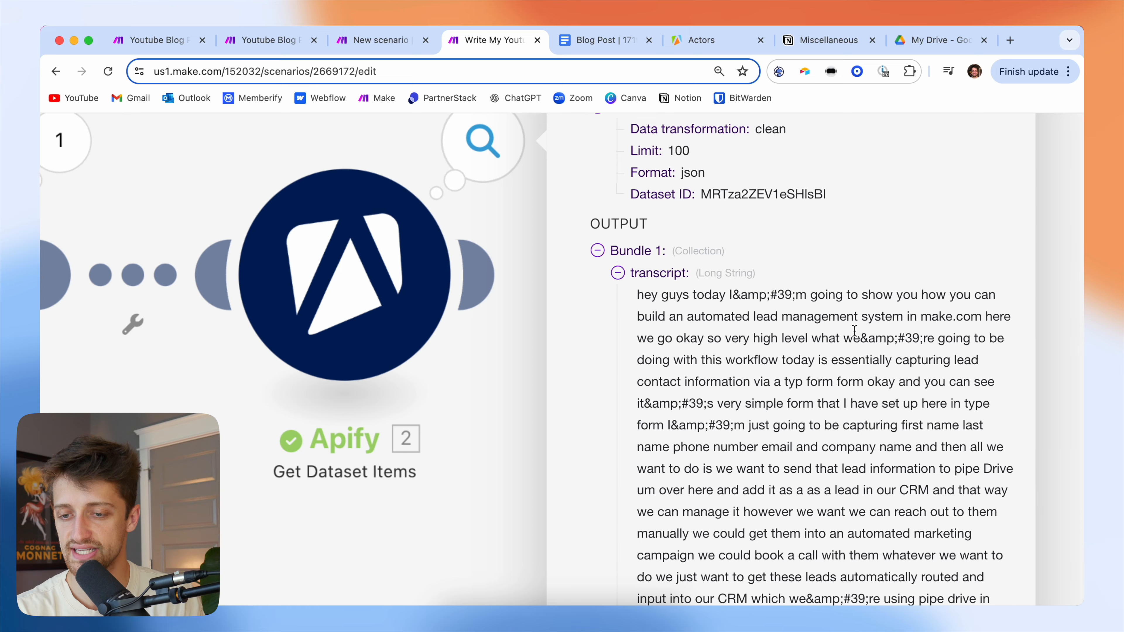
pyautogui.scroll(-1, 854, 332)
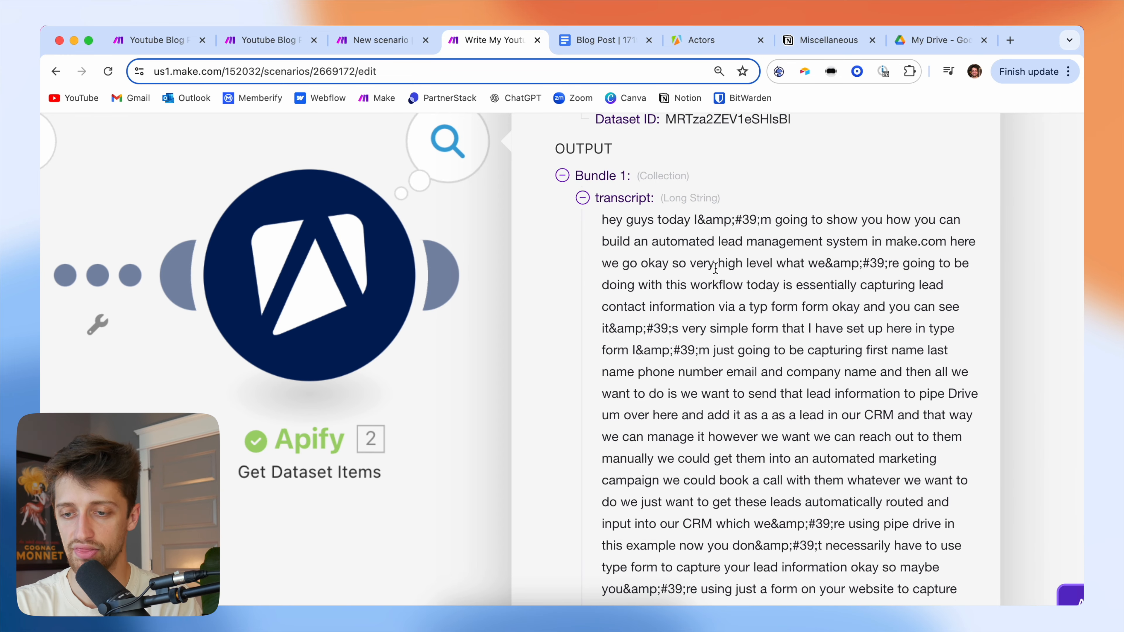
pyautogui.moveTo(715, 219); pyautogui.dragTo(760, 219)
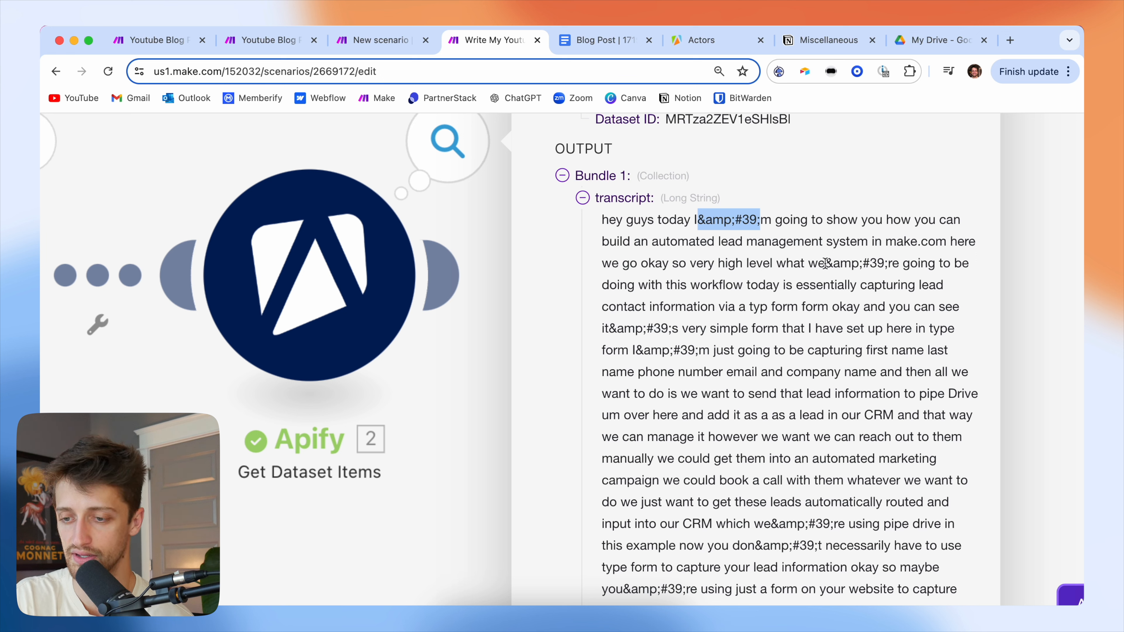
pyautogui.moveTo(825, 264); pyautogui.dragTo(899, 262)
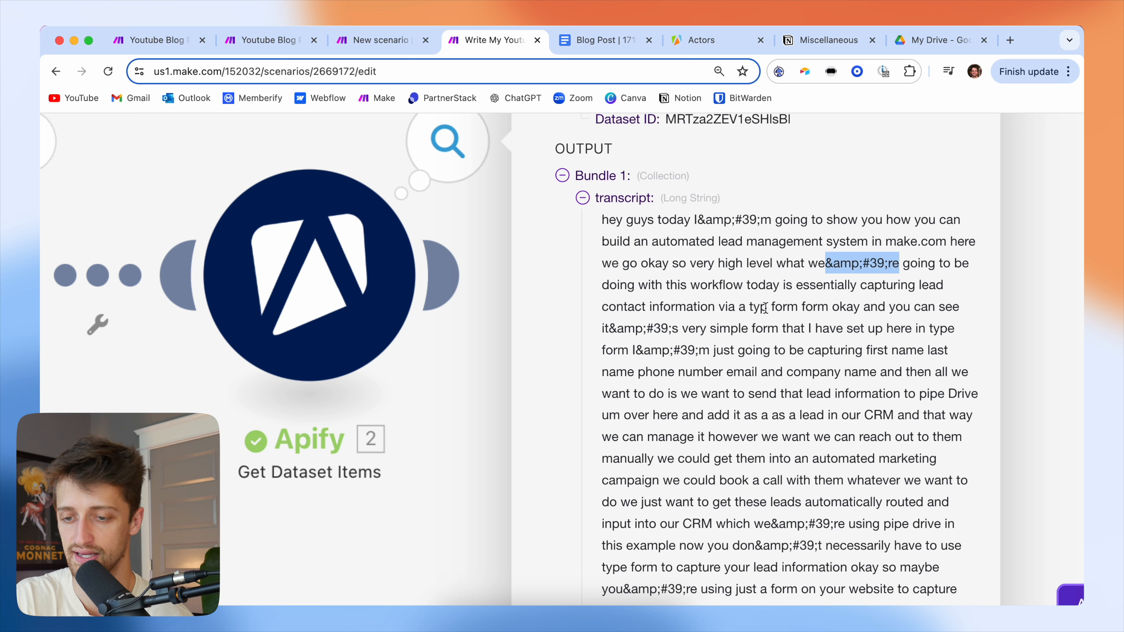
pyautogui.moveTo(610, 328); pyautogui.dragTo(672, 329)
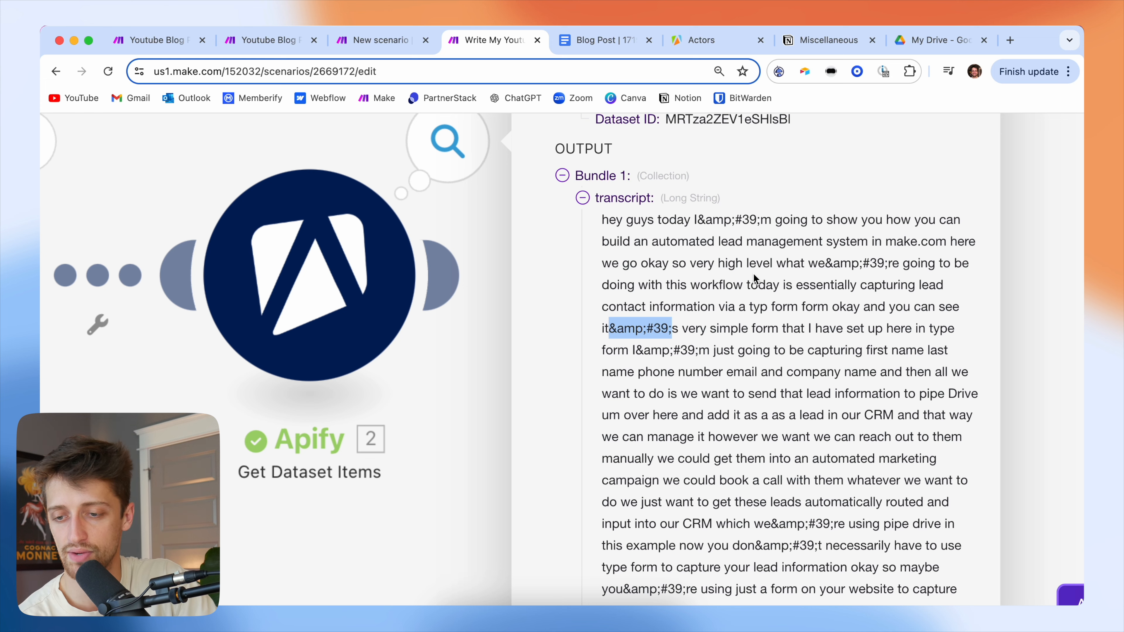
pyautogui.scroll(-2, 745, 275)
pyautogui.scroll(-2, 780, 264)
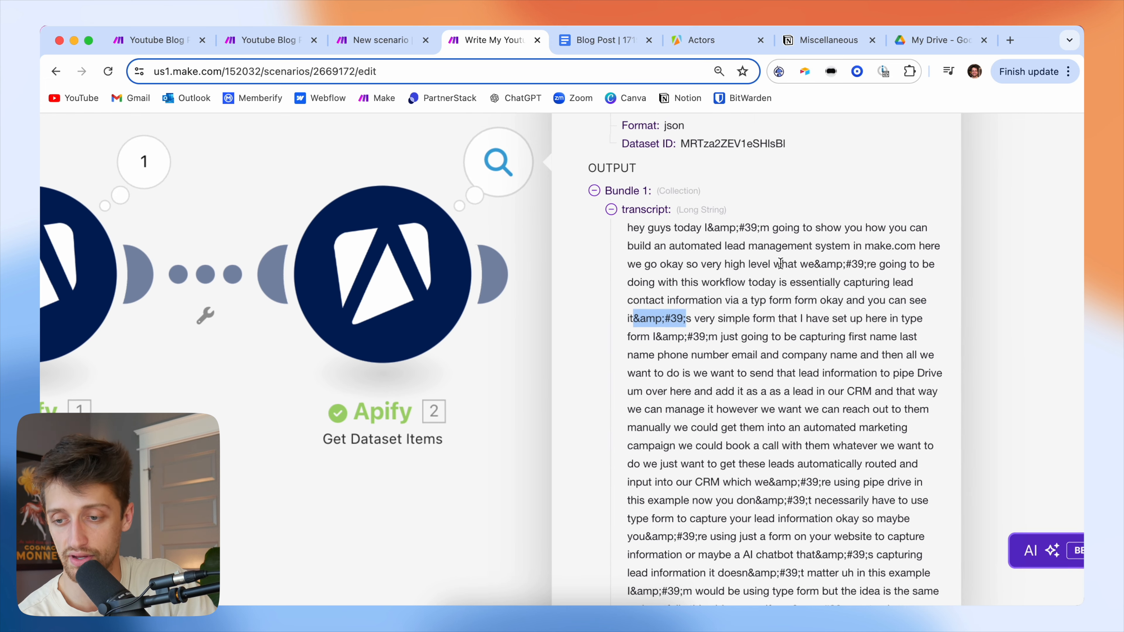
pyautogui.scroll(-2, 764, 250)
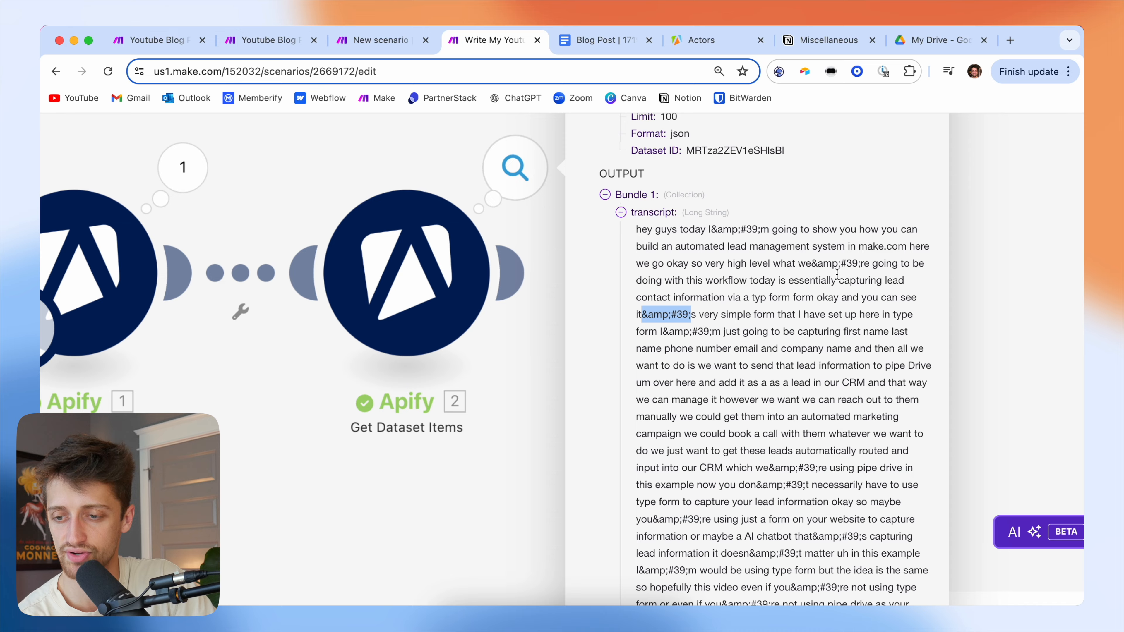
pyautogui.scroll(-4, 837, 275)
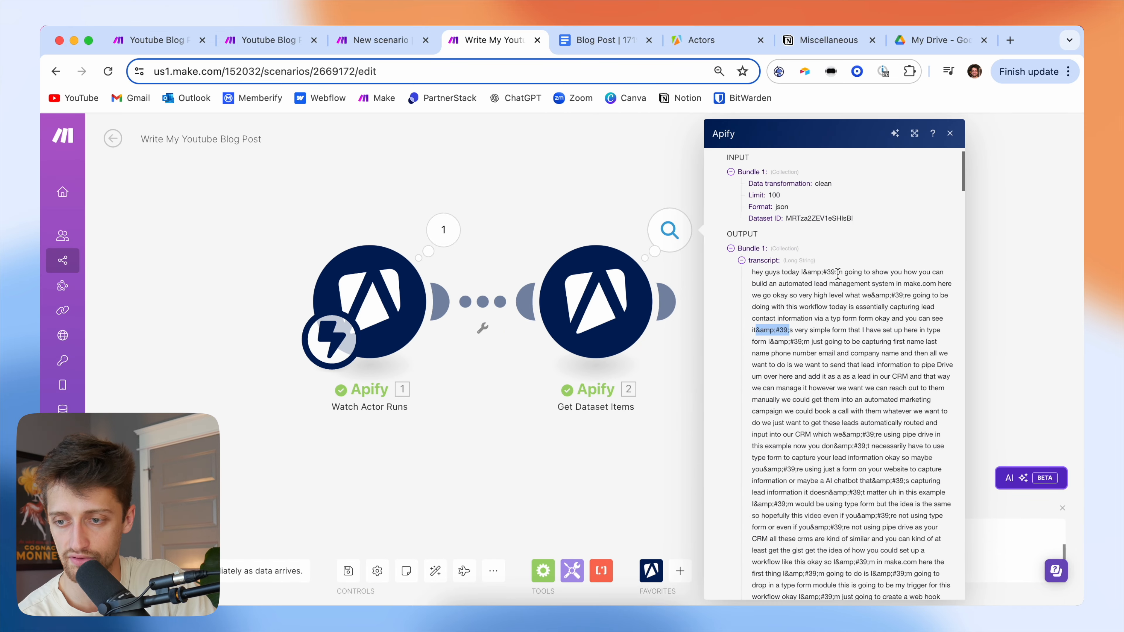
# Add a Tools Set variable step after Get Dataset Items, named transcript
pyautogui.click(950, 133)
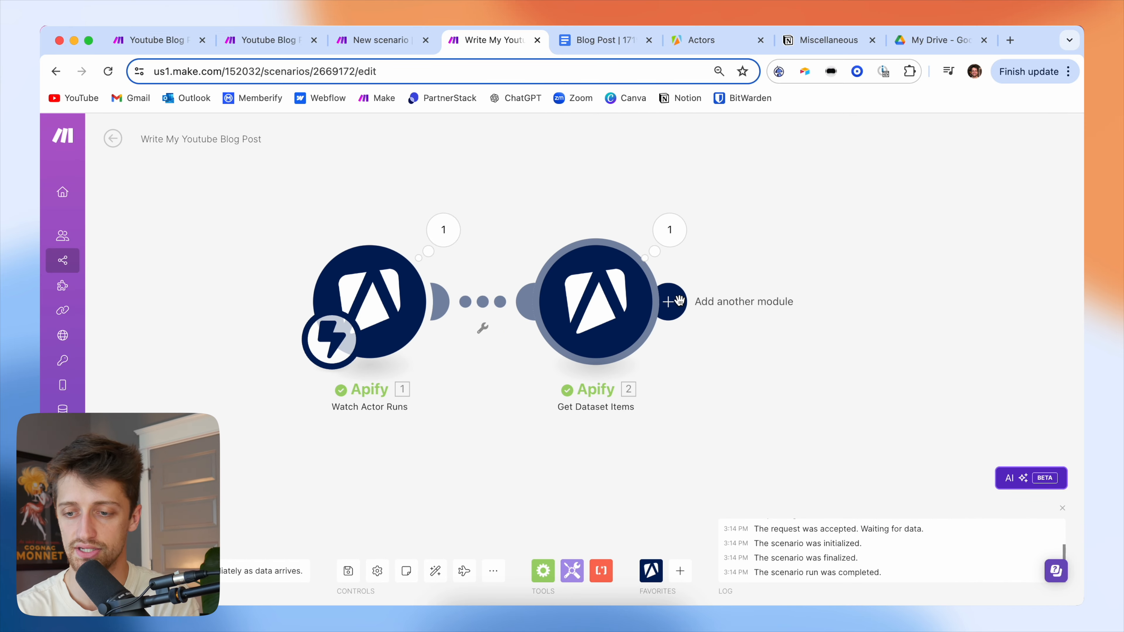
pyautogui.click(675, 301)
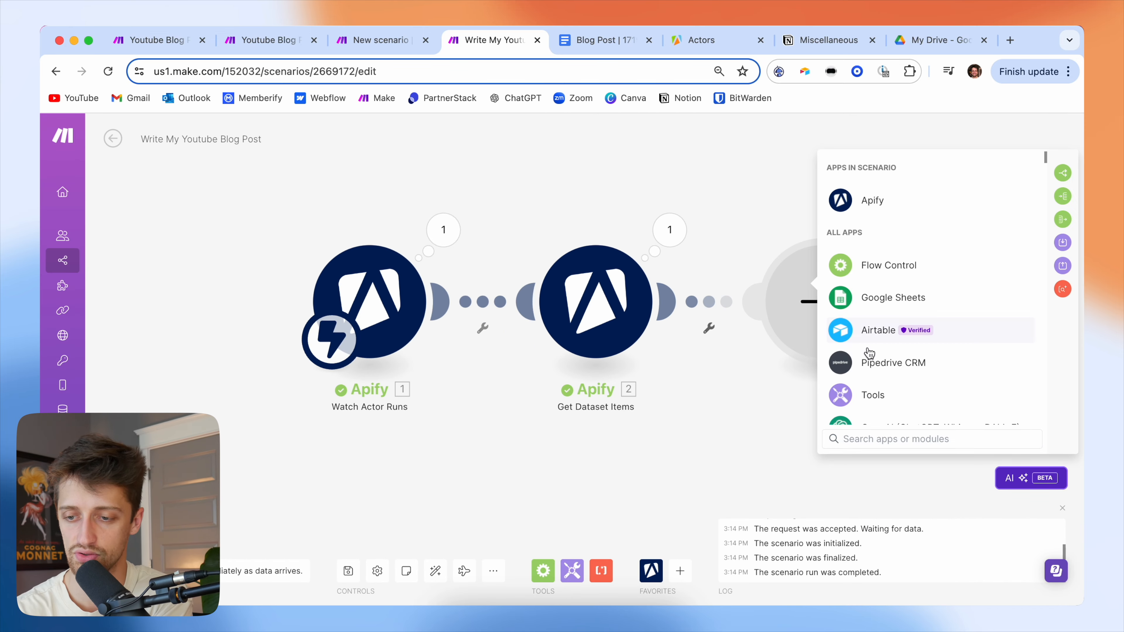
pyautogui.click(874, 395)
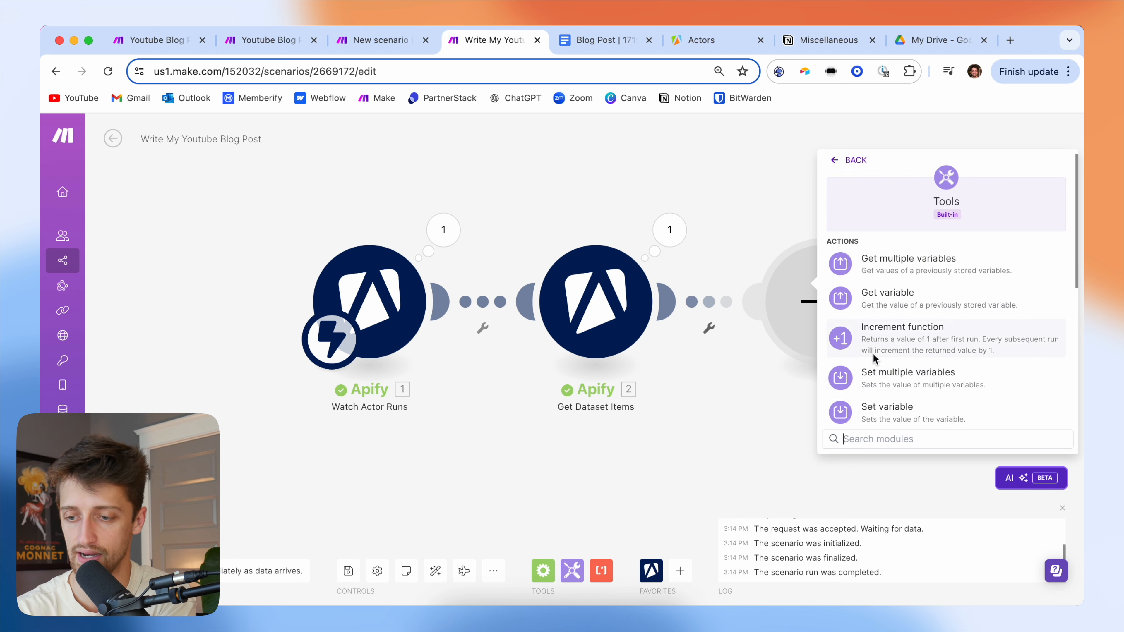
pyautogui.click(902, 408)
pyautogui.click(591, 258)
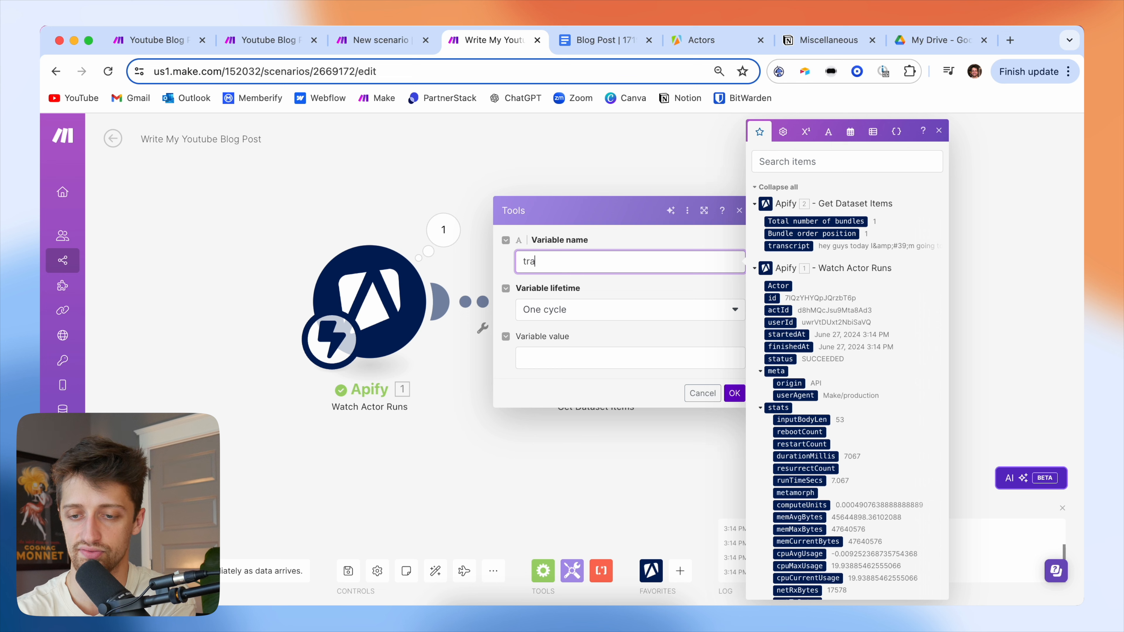
pyautogui.write('transcript')
pyautogui.click(601, 343)
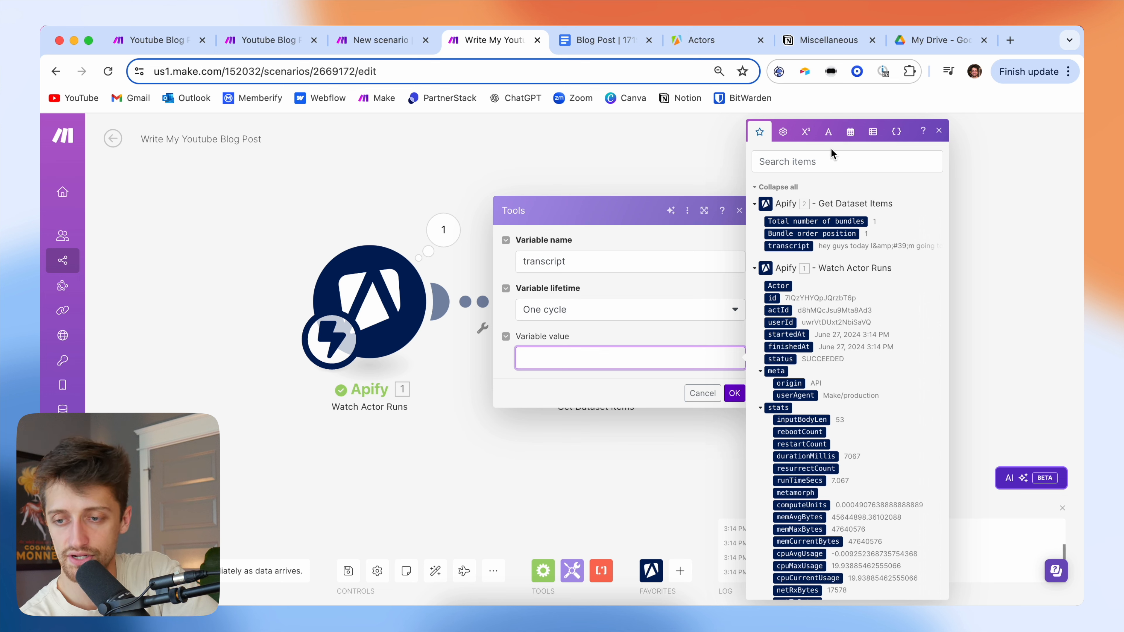
# Set the variable's value to replace() applied to the Get Dataset Items transcript
pyautogui.click(829, 138)
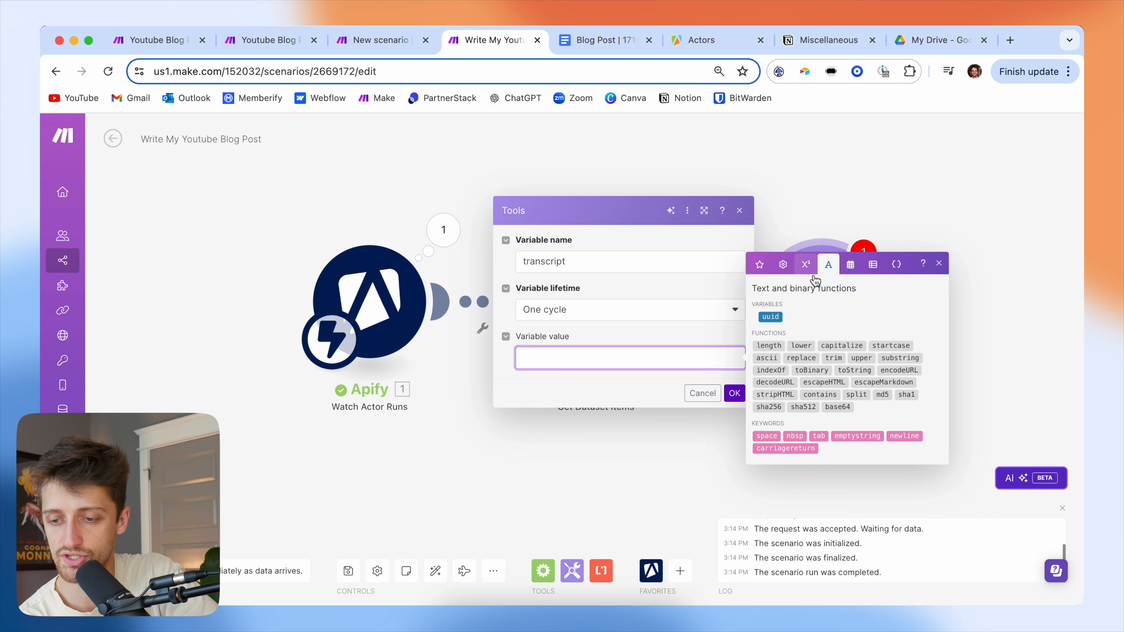
pyautogui.click(806, 358)
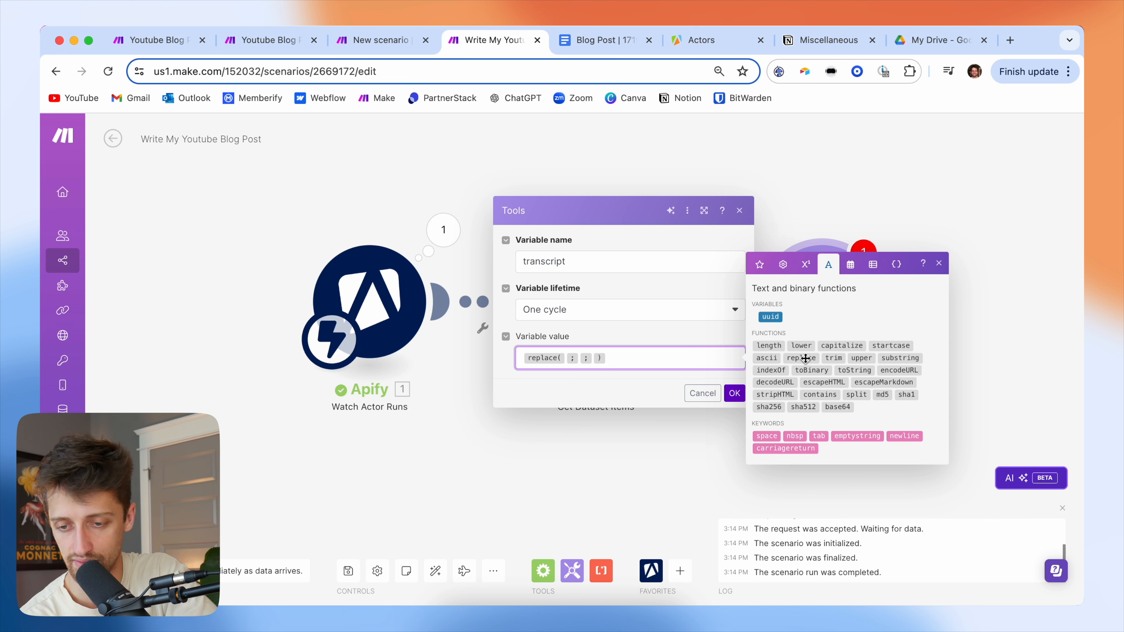
pyautogui.click(566, 359)
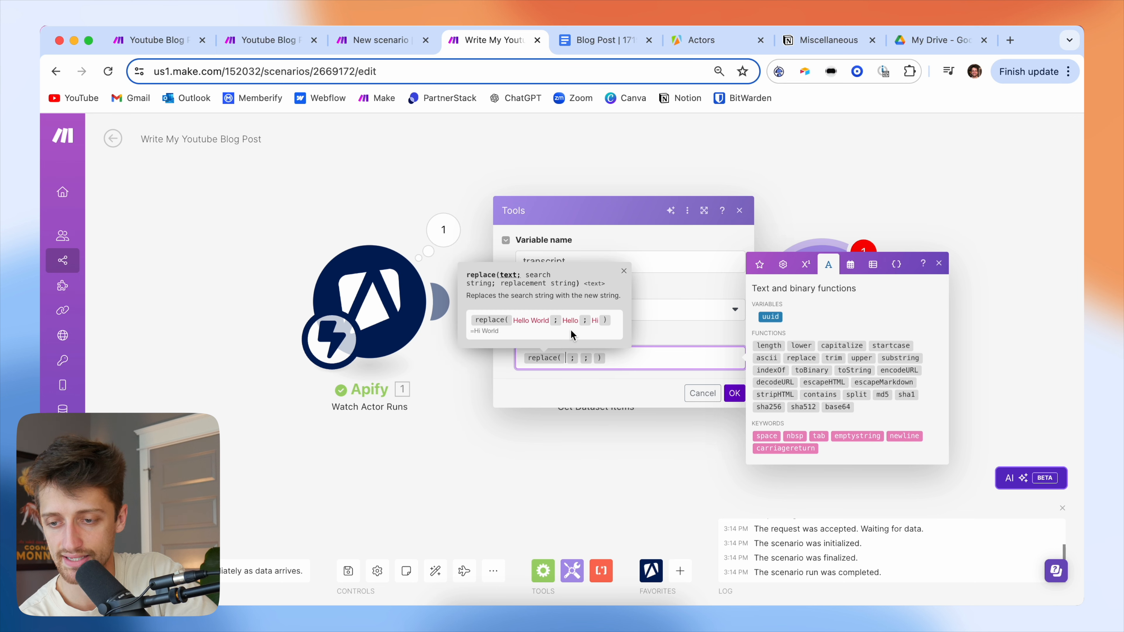
pyautogui.click(760, 265)
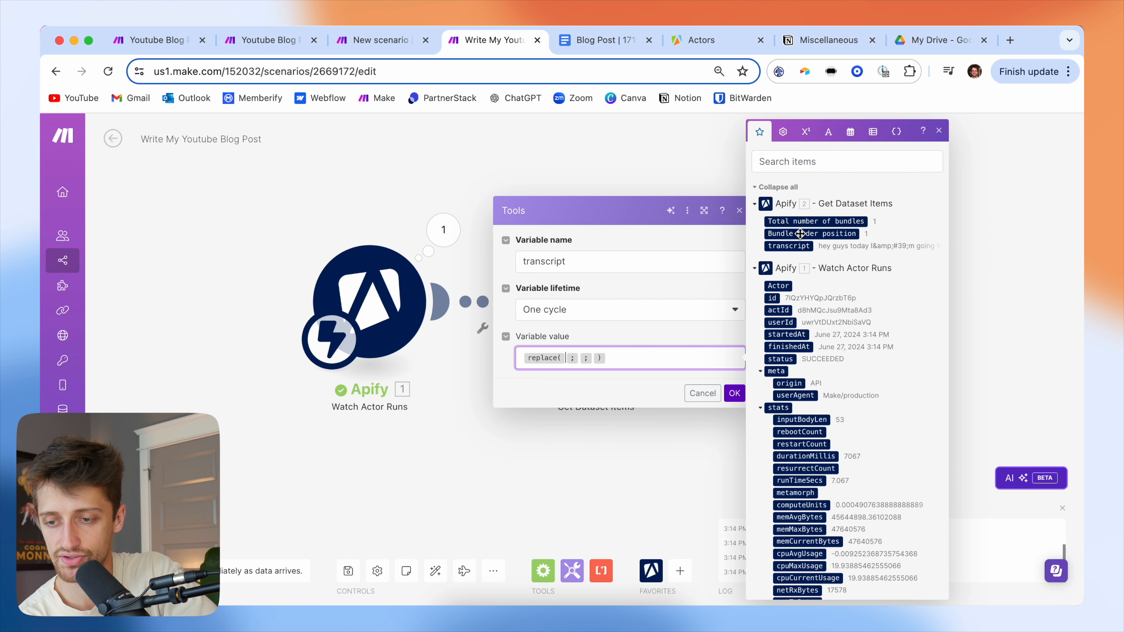
pyautogui.click(803, 246)
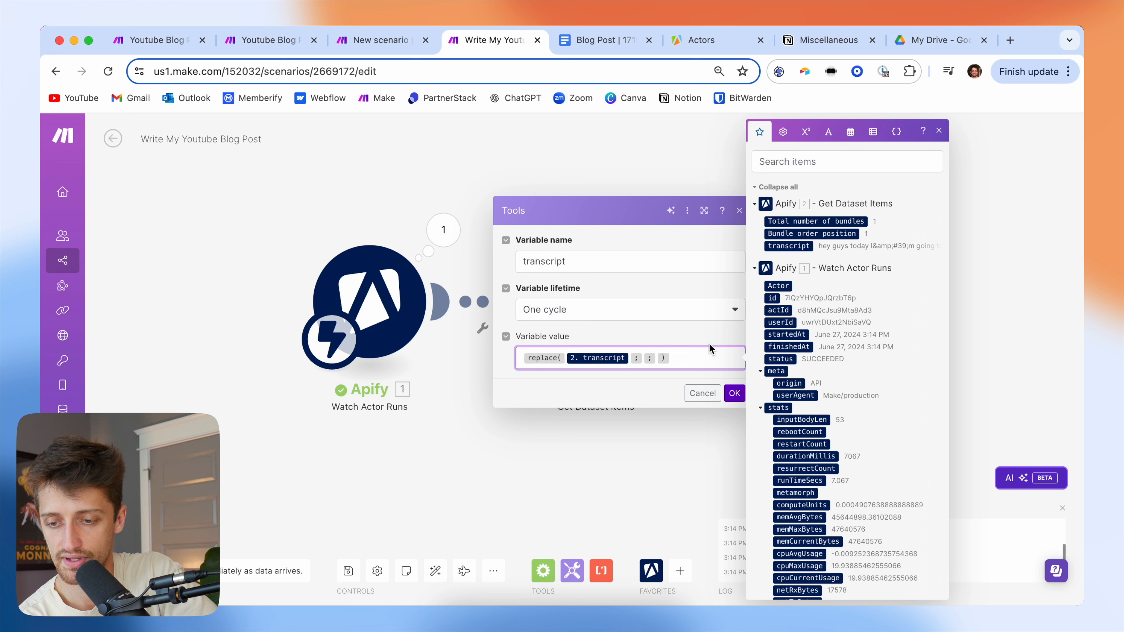
pyautogui.click(643, 359)
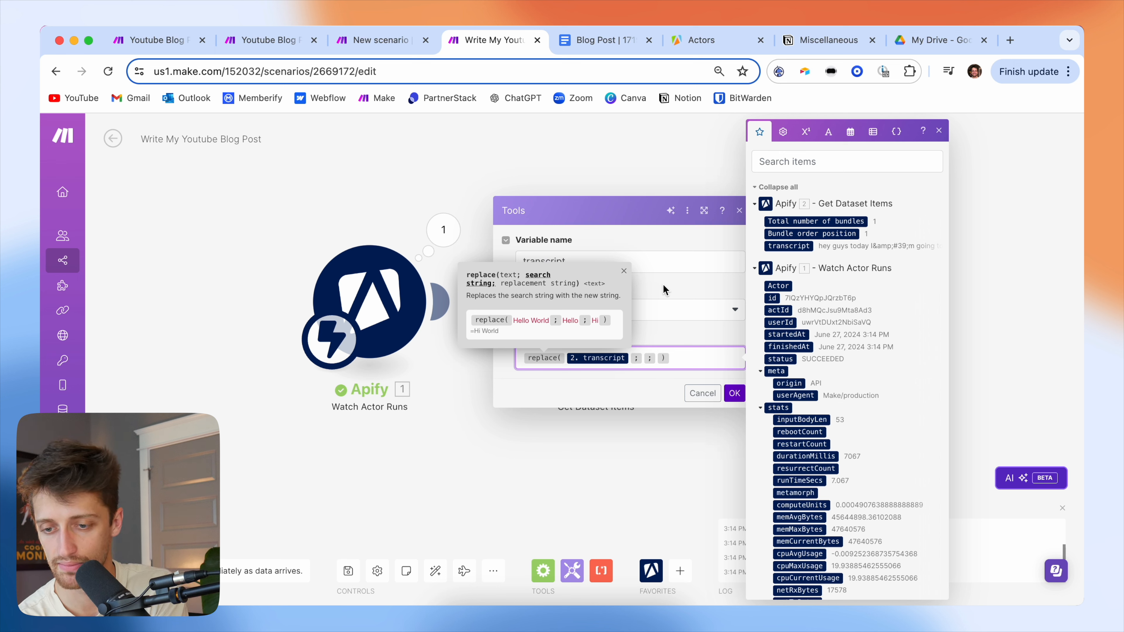
pyautogui.click(735, 396)
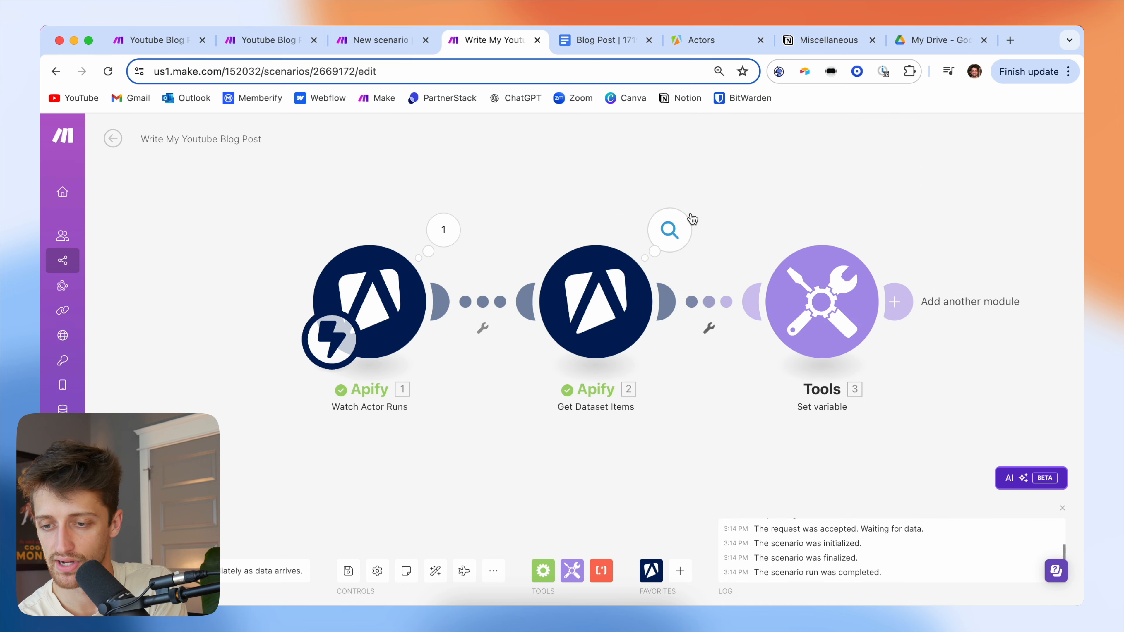
# Copy an &#39; sequence from the Get Dataset Items transcript output
pyautogui.click(670, 230)
pyautogui.click(741, 301)
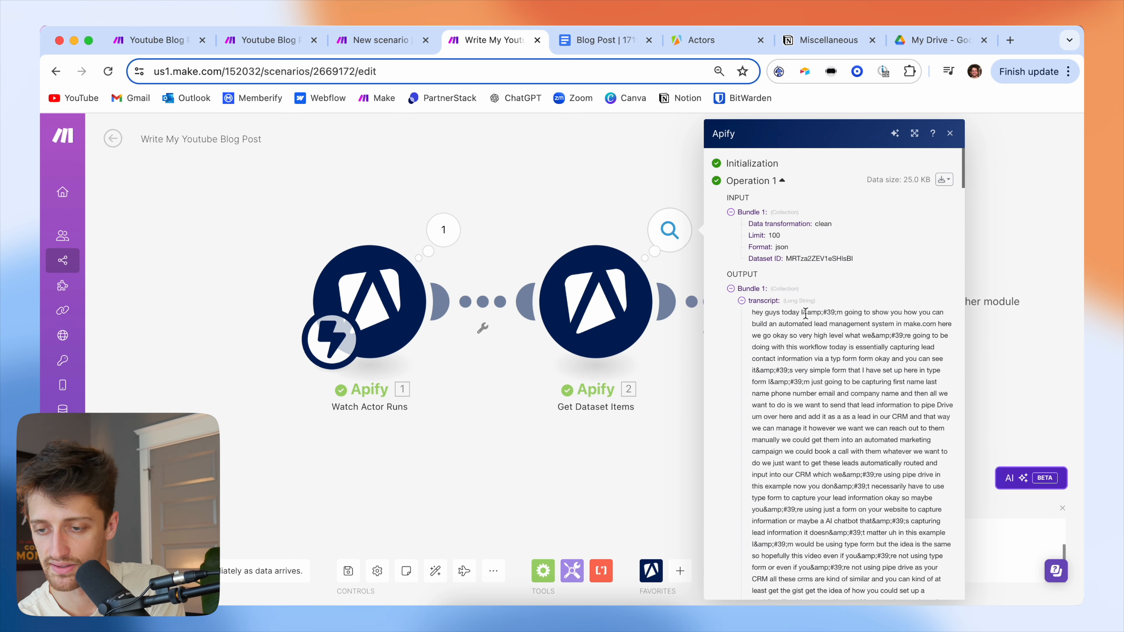
pyautogui.moveTo(804, 314); pyautogui.dragTo(818, 316)
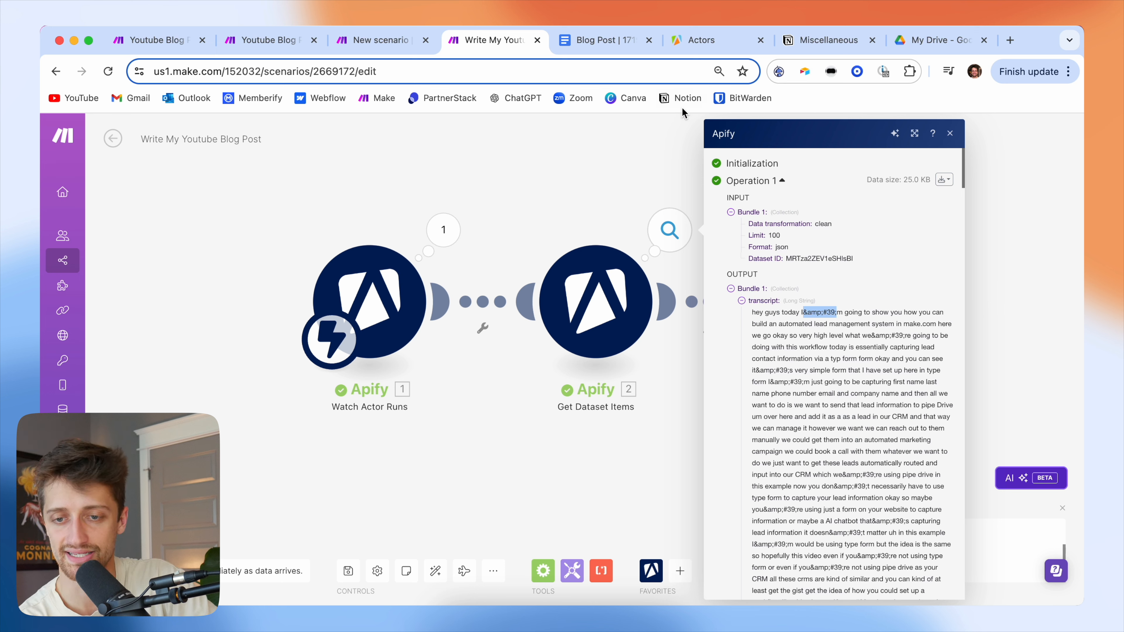
pyautogui.click(597, 189)
# Set replace's search string to &#39; and its replacement to emptystring, then confirm
pyautogui.click(815, 314)
pyautogui.click(643, 359)
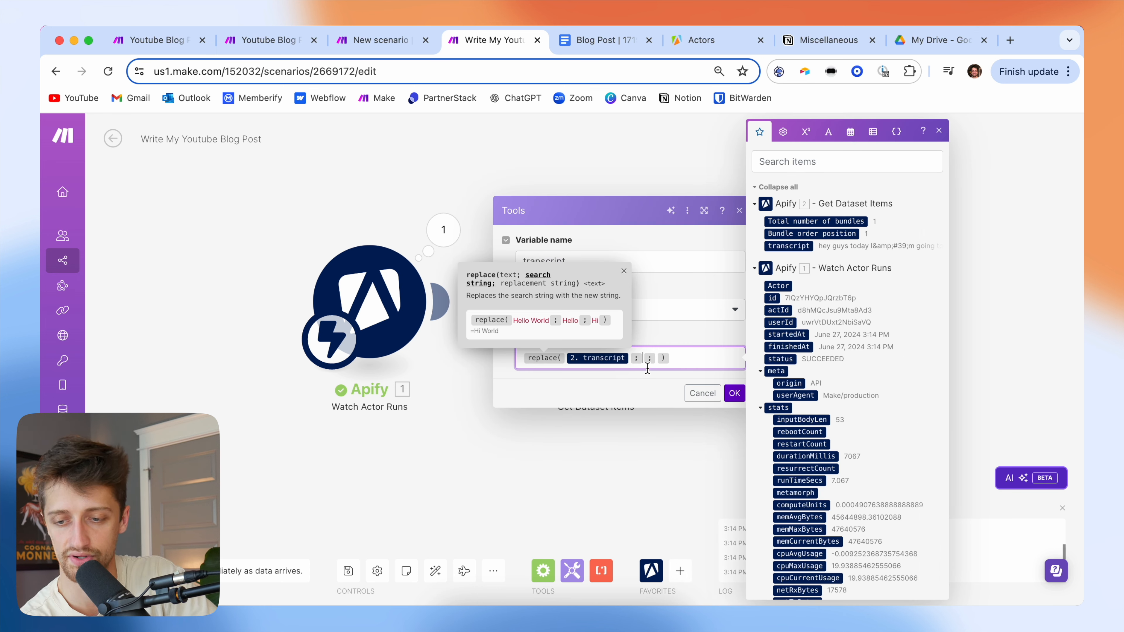
pyautogui.write('&amp;#39;')
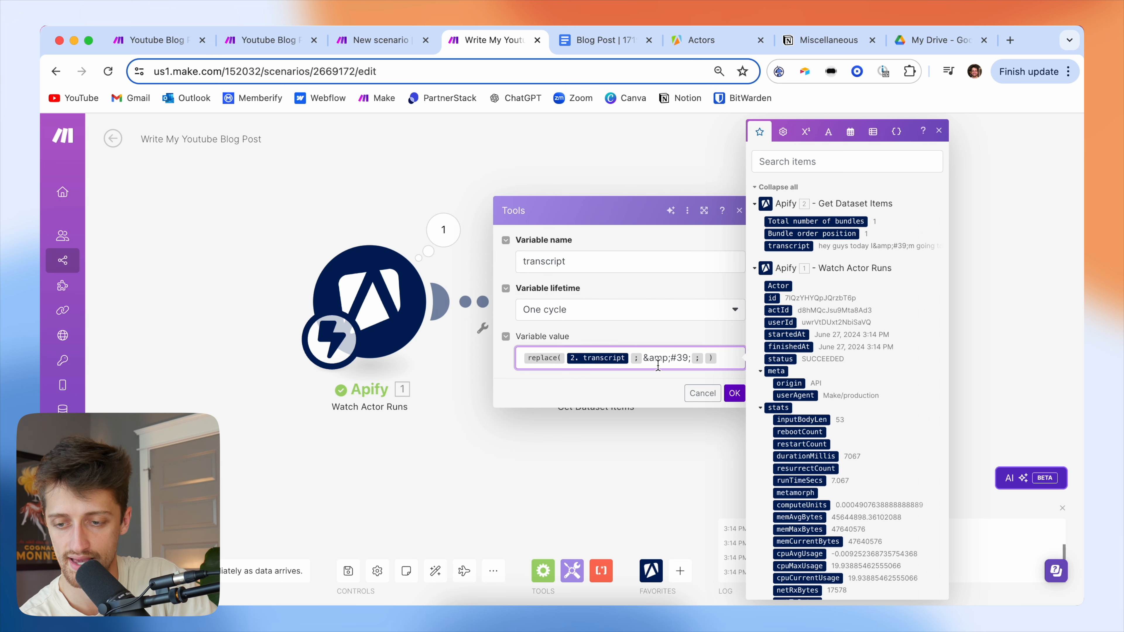
pyautogui.click(705, 360)
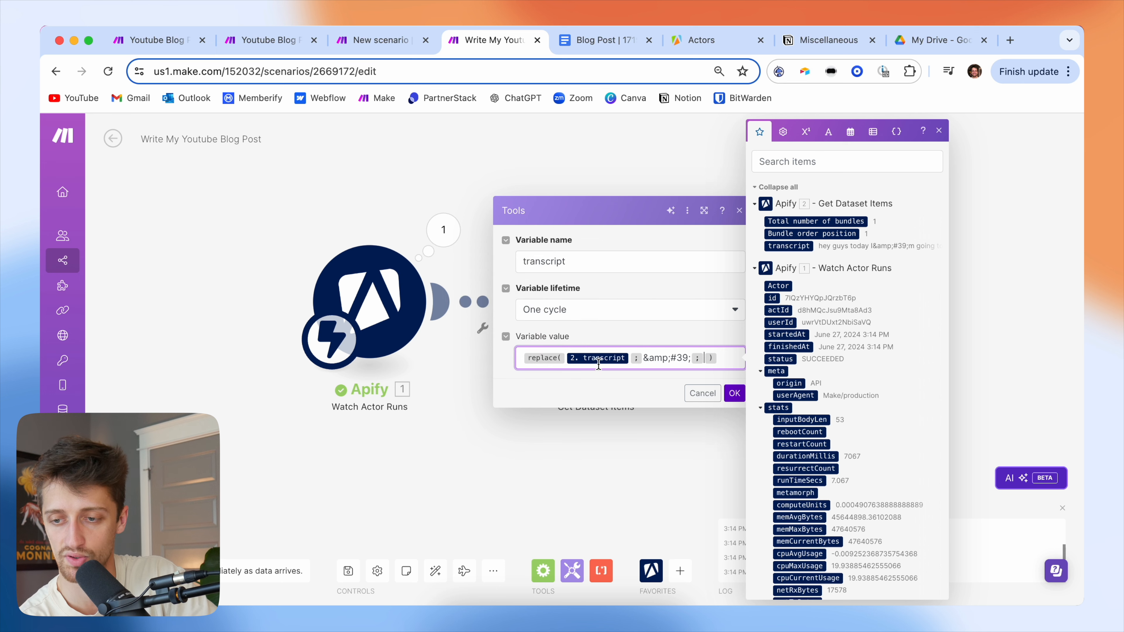
pyautogui.click(827, 132)
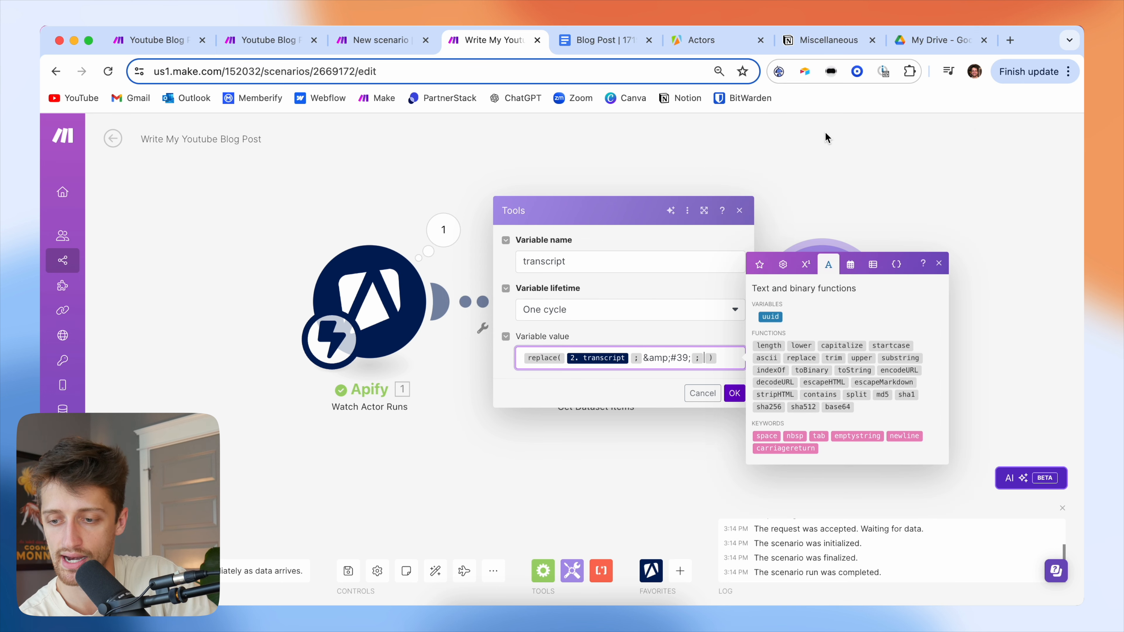
pyautogui.click(857, 435)
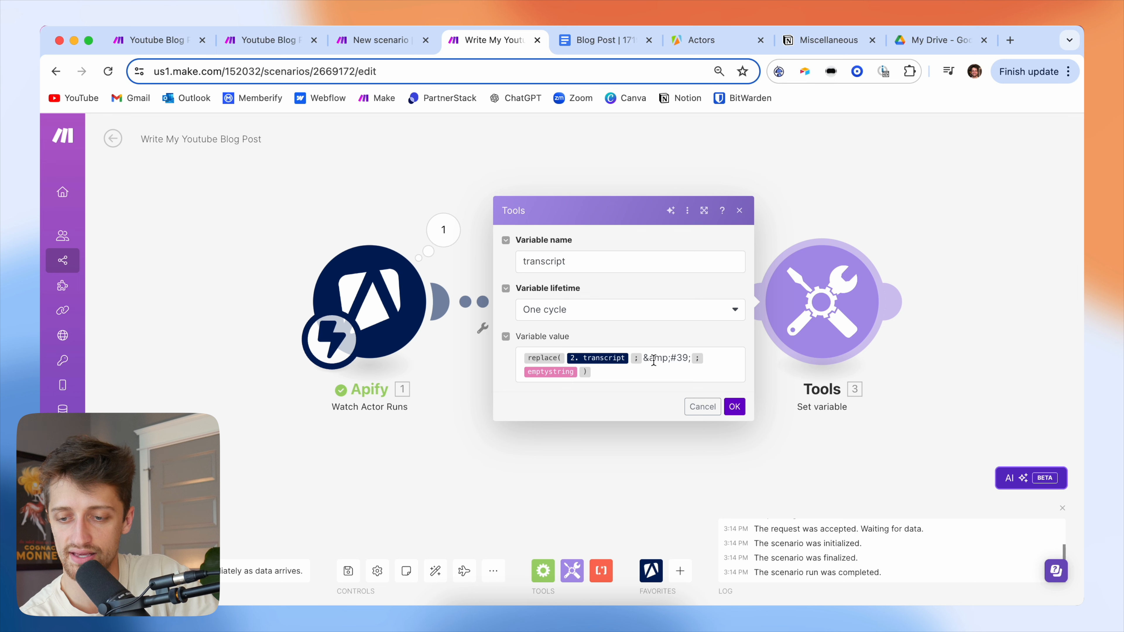
pyautogui.moveTo(647, 359); pyautogui.dragTo(690, 359)
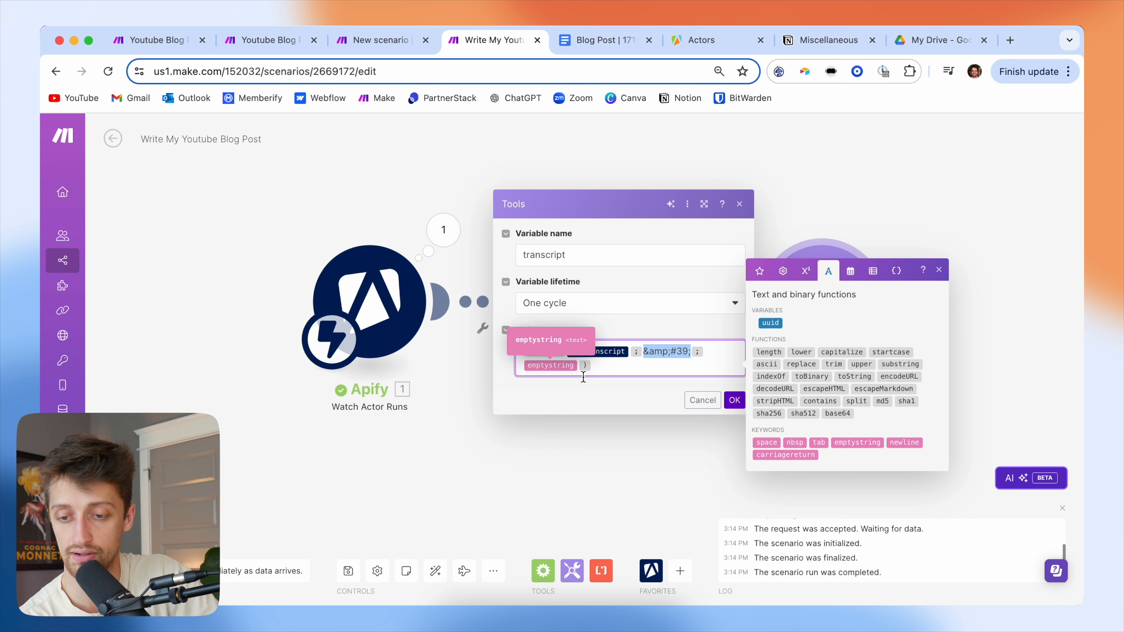
pyautogui.click(612, 393)
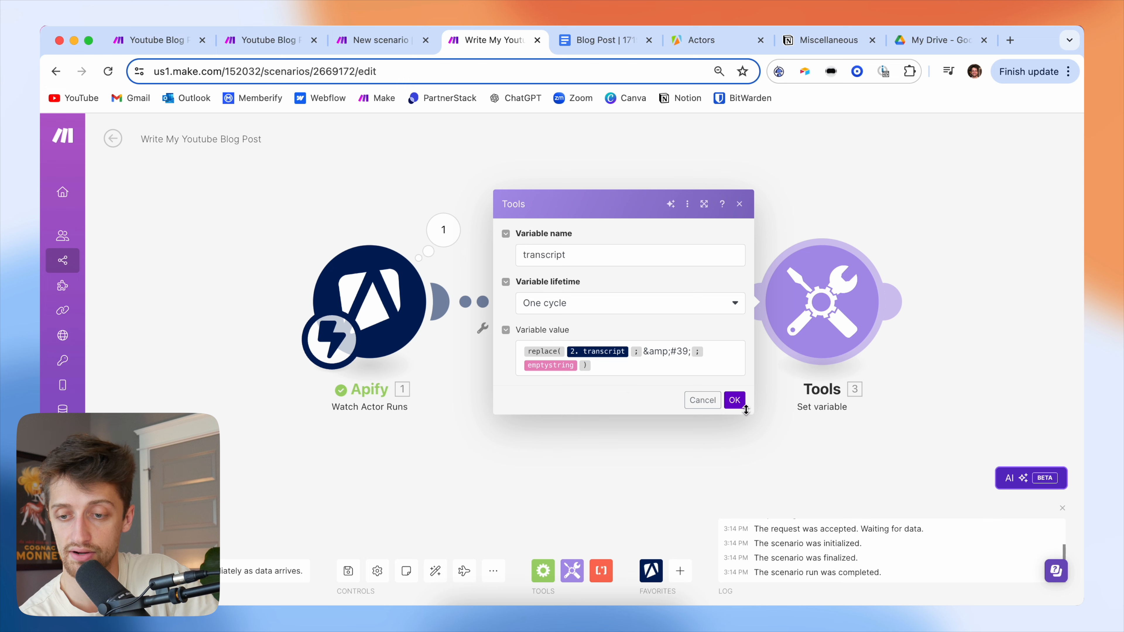
pyautogui.click(734, 400)
# Unlink Watch Actor Runs and move the scheduled start onto Get Dataset Items
pyautogui.click(485, 303)
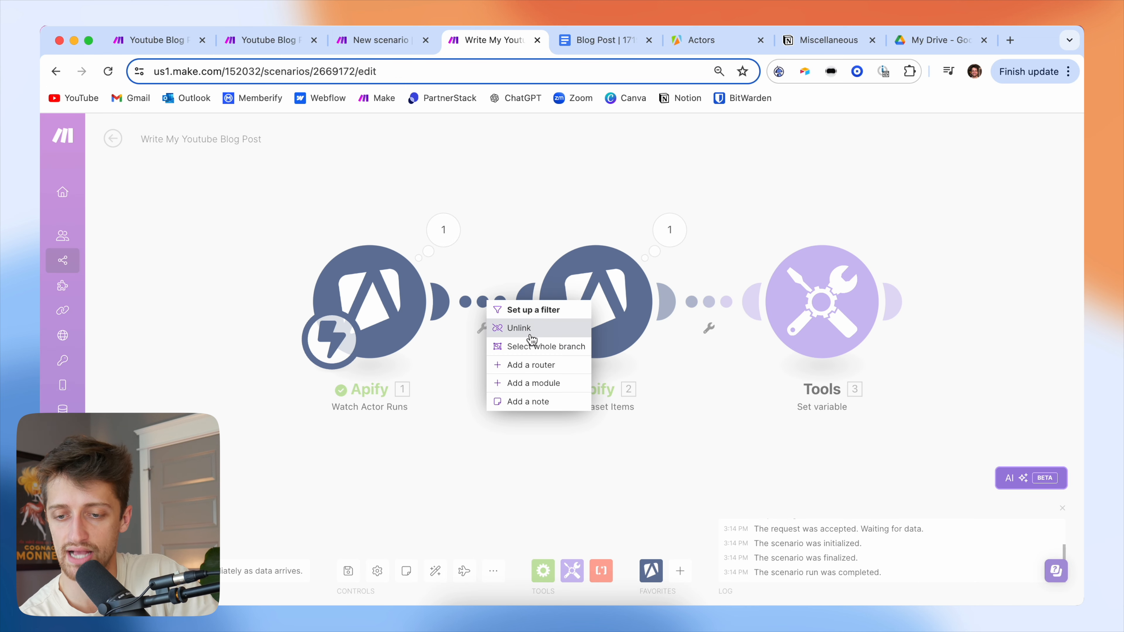
pyautogui.click(530, 336)
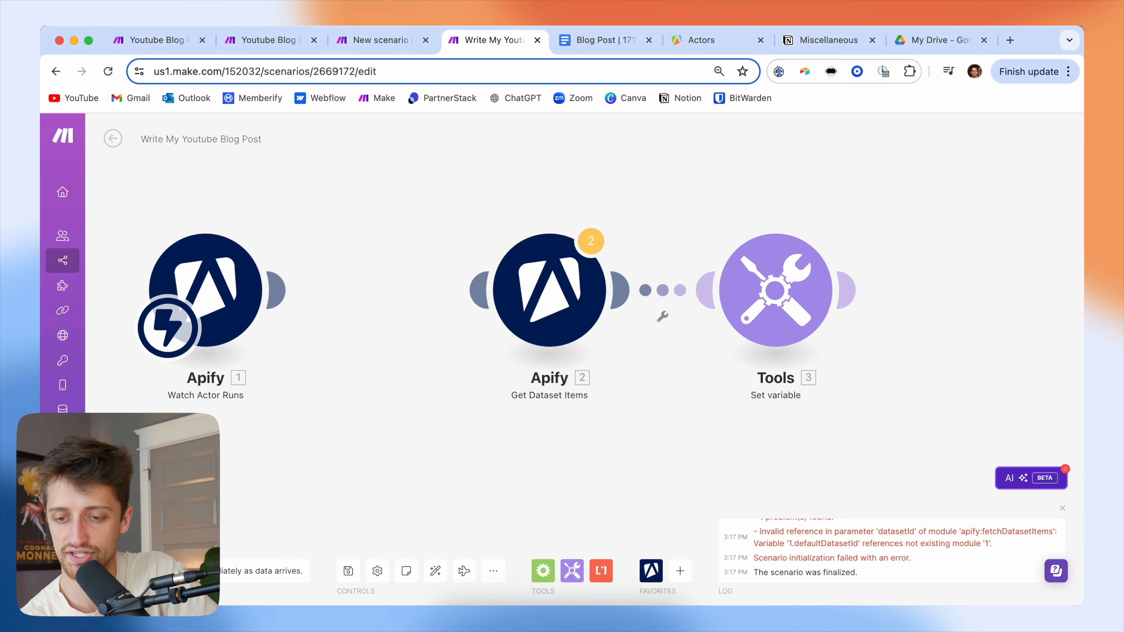
pyautogui.moveTo(177, 342); pyautogui.dragTo(514, 349)
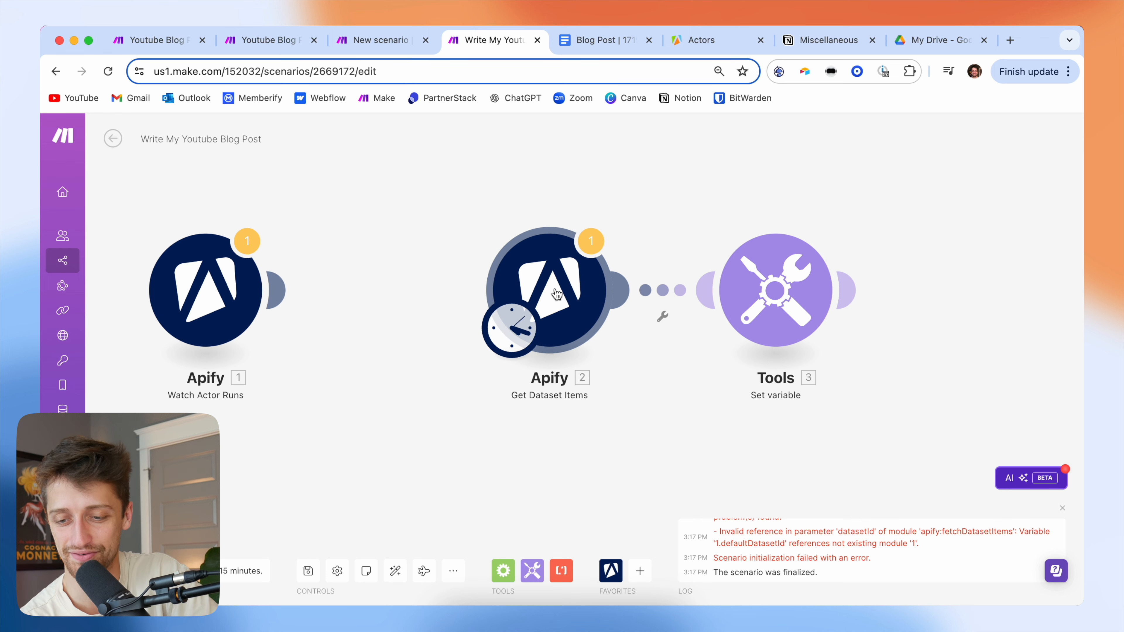
pyautogui.click(554, 271)
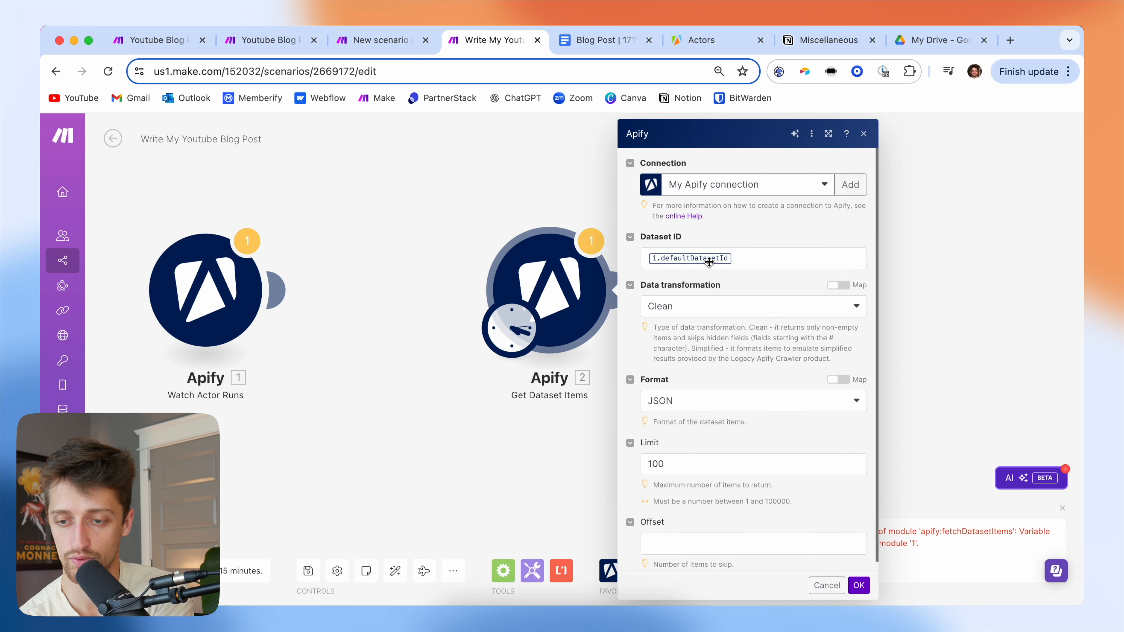
# Look up the most recent dataset in Apify Storage, then return to the Make editor
pyautogui.click(703, 40)
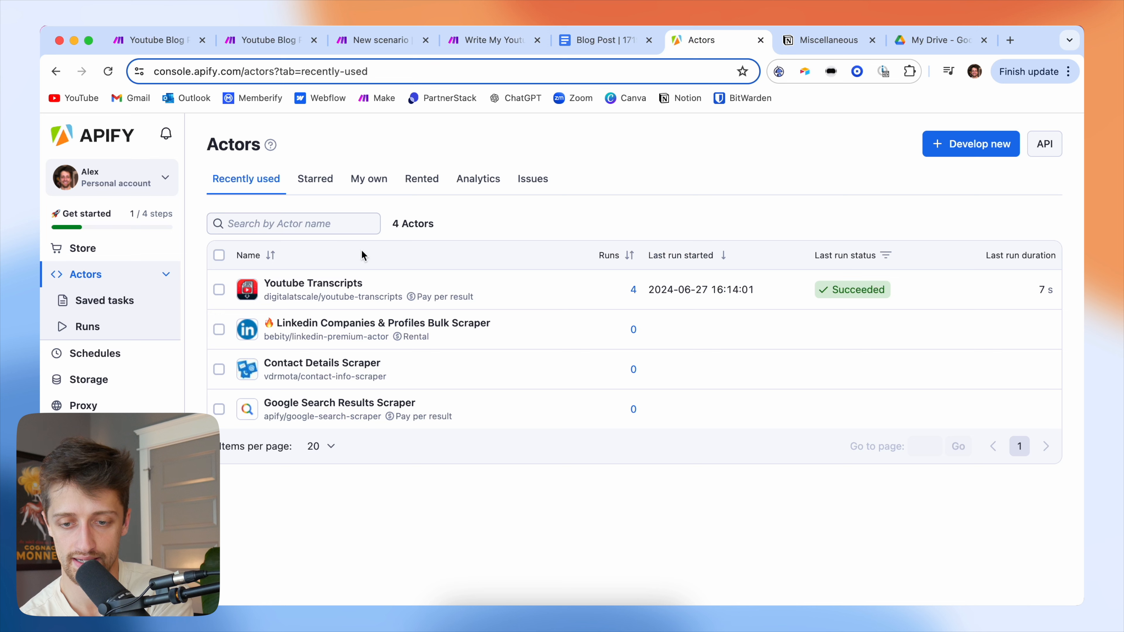
pyautogui.click(117, 380)
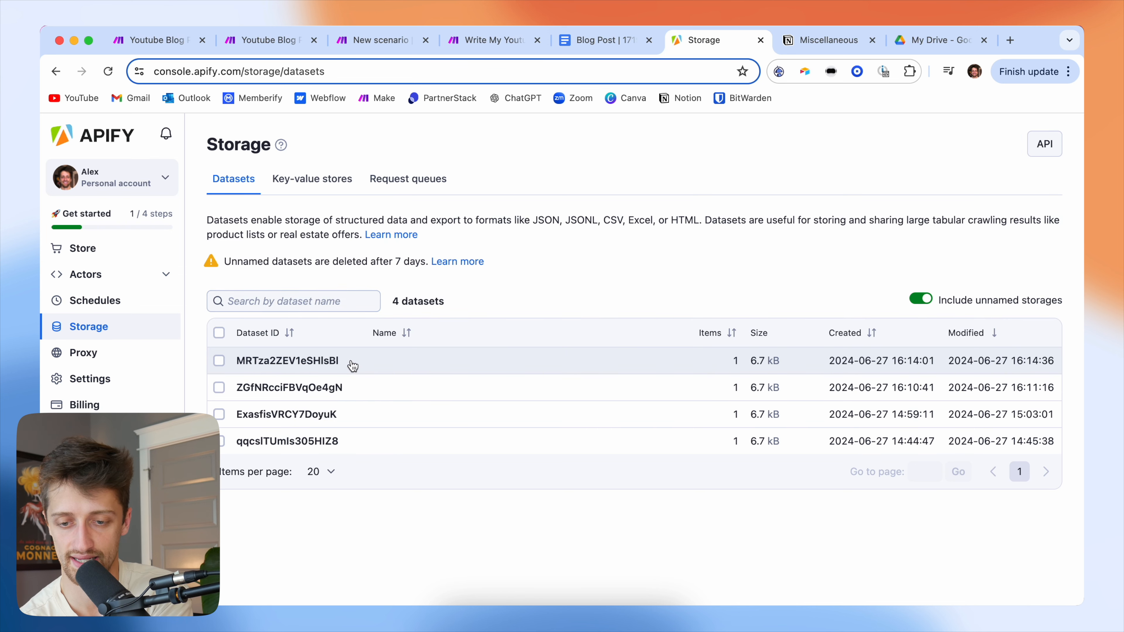
pyautogui.click(334, 360)
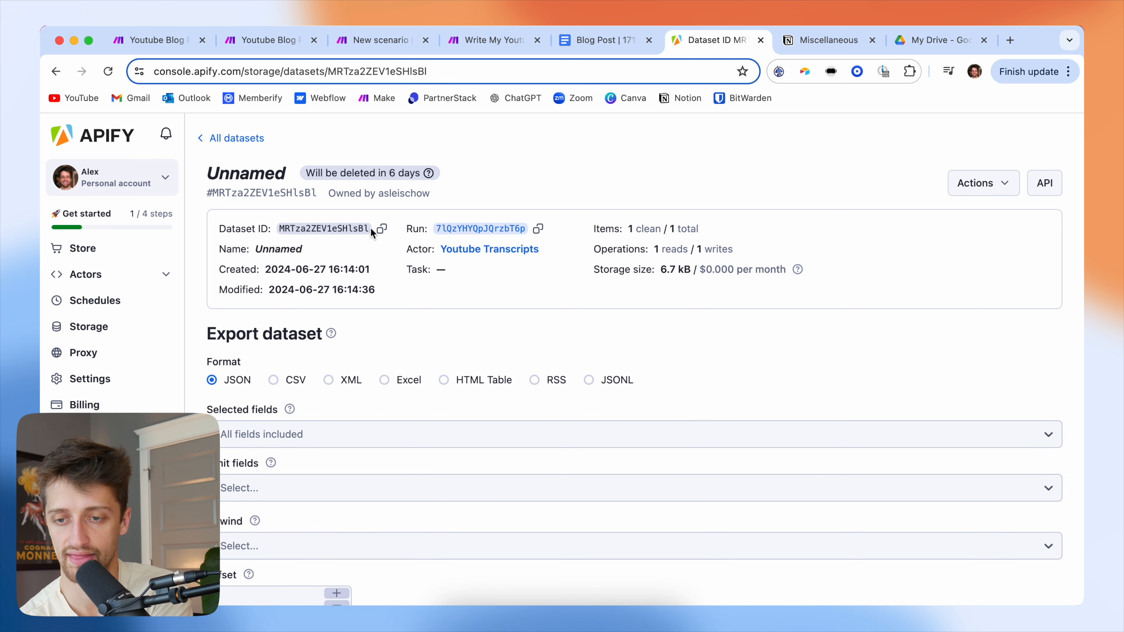
pyautogui.click(496, 40)
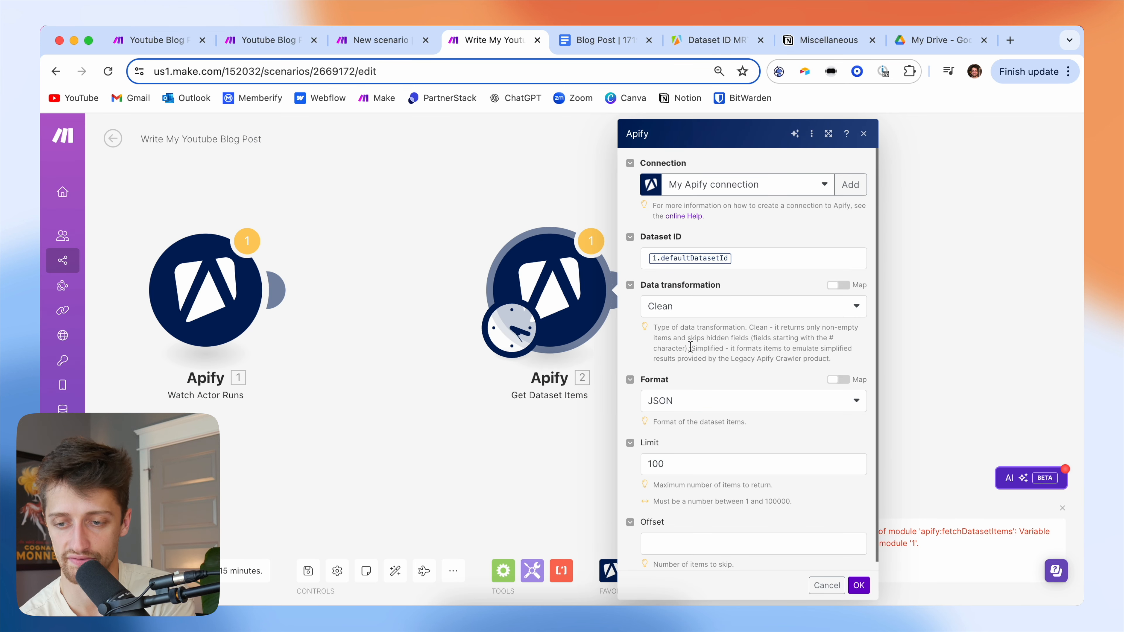
pyautogui.click(643, 257)
pyautogui.write('MRTza2ZEV1eSHIsBl')
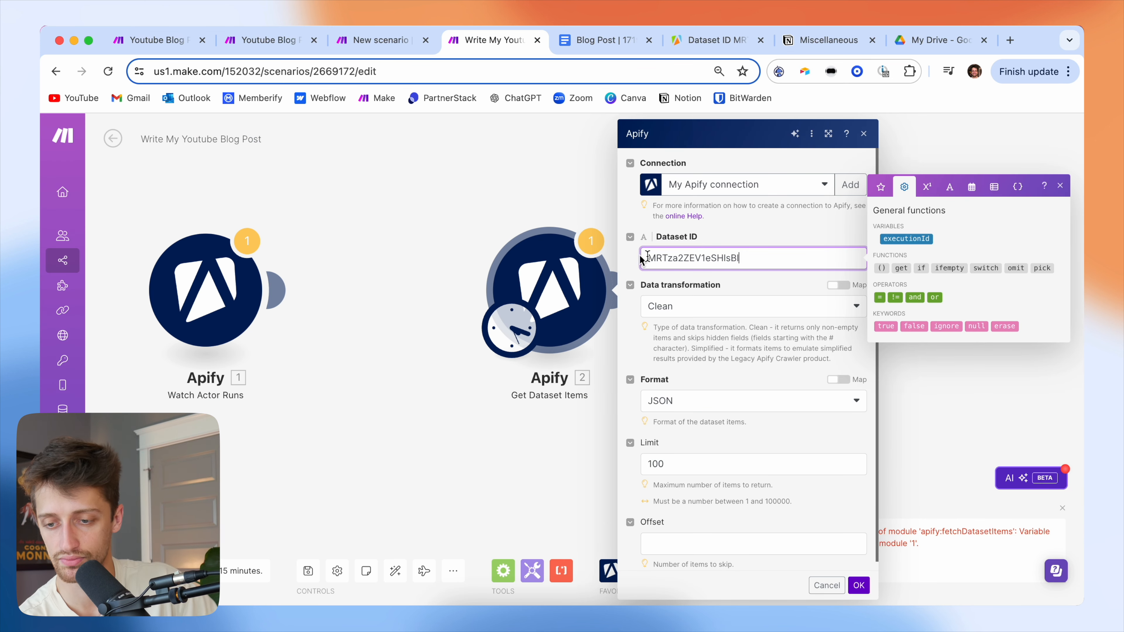
pyautogui.click(858, 584)
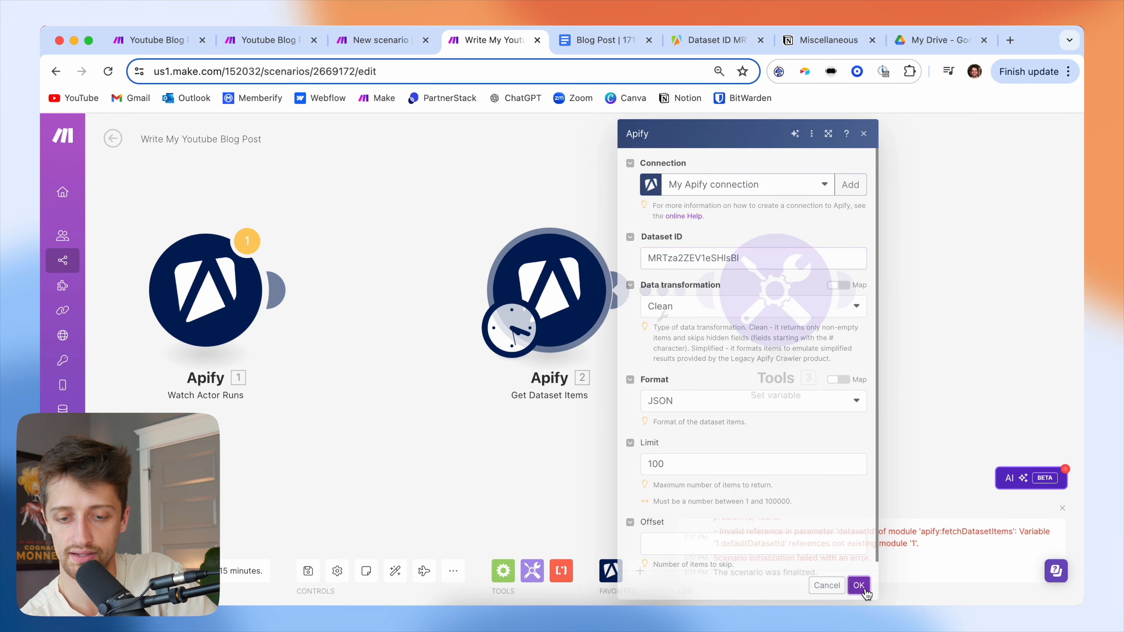
pyautogui.click(133, 571)
pyautogui.moveTo(147, 383); pyautogui.dragTo(240, 422)
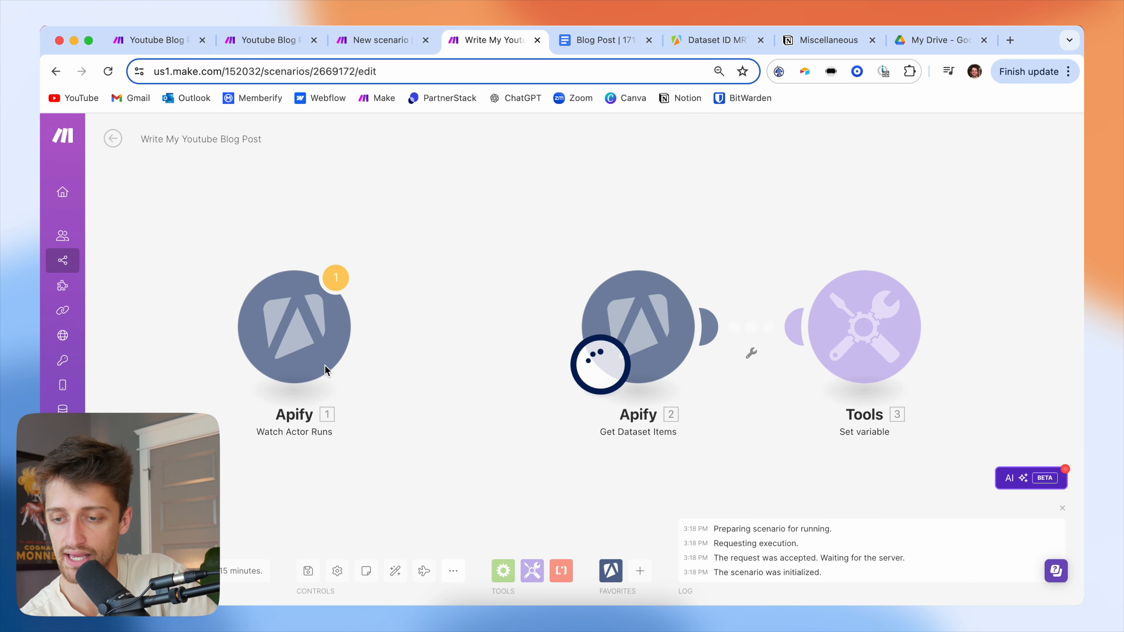
pyautogui.moveTo(512, 308); pyautogui.dragTo(383, 276)
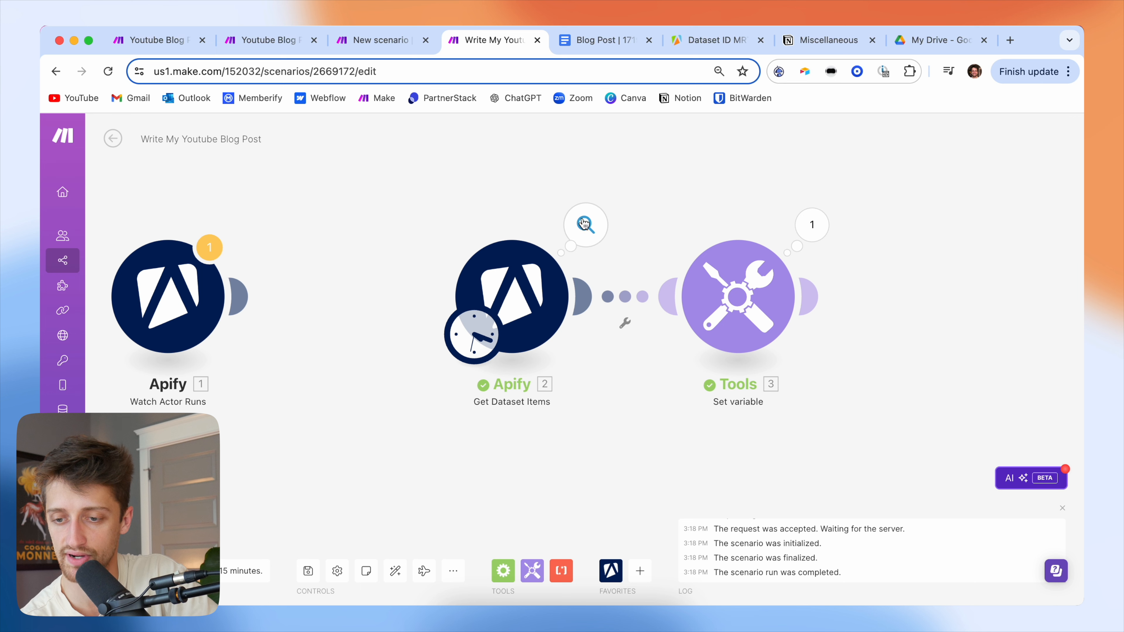
pyautogui.click(586, 225)
pyautogui.click(658, 302)
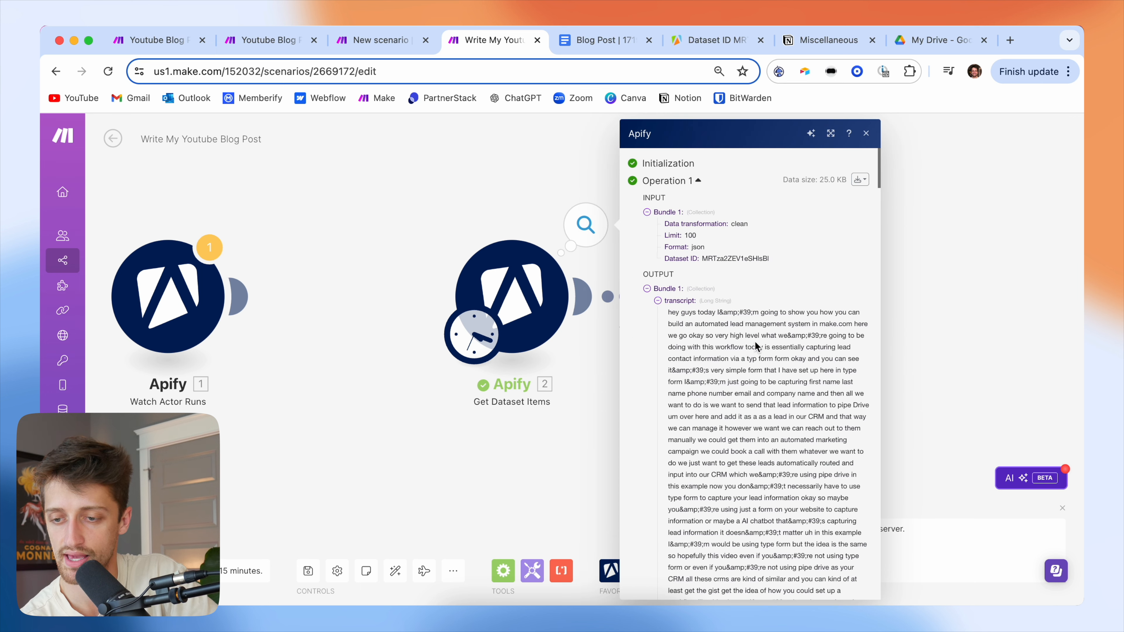
pyautogui.click(511, 192)
pyautogui.click(803, 226)
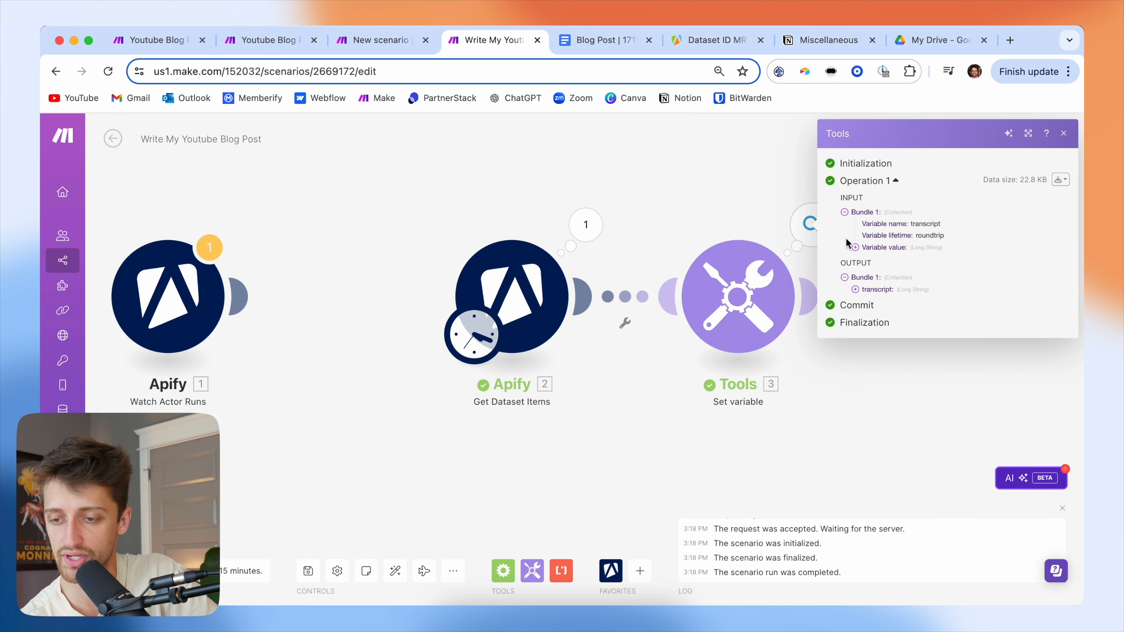
pyautogui.click(855, 289)
pyautogui.scroll(-1, 876, 320)
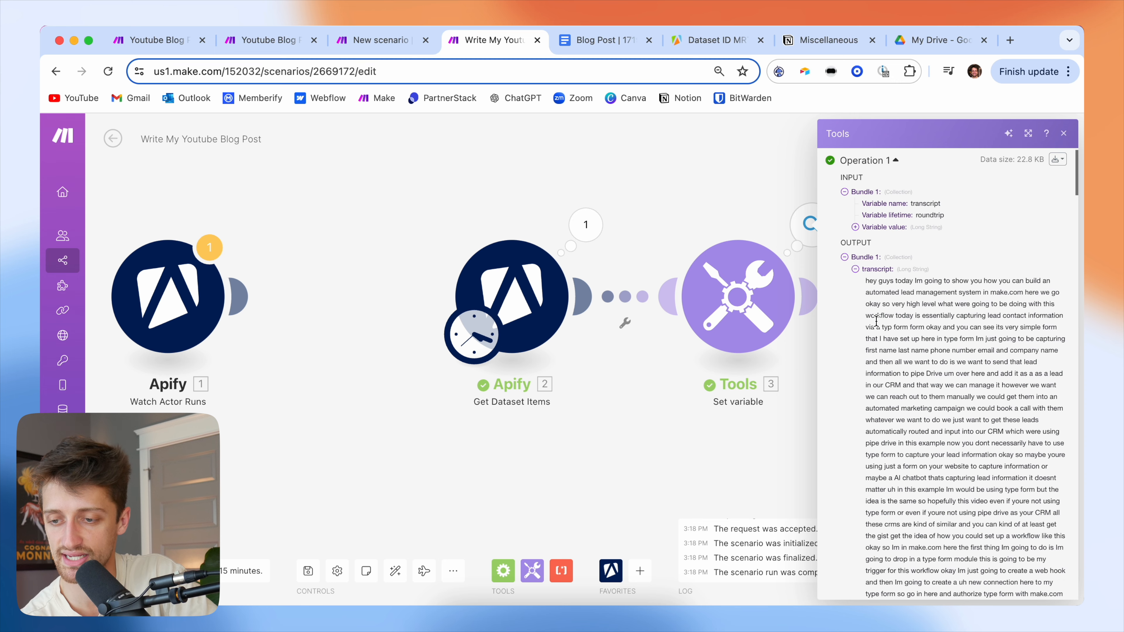
pyautogui.scroll(1, 880, 304)
pyautogui.scroll(5, 880, 304)
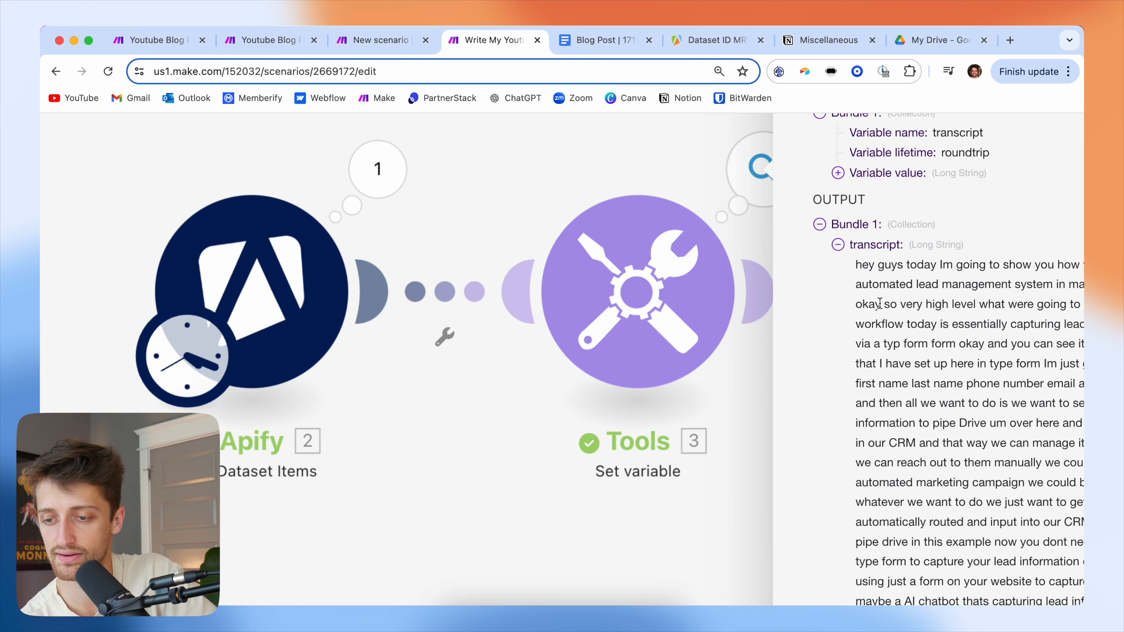
pyautogui.moveTo(714, 266); pyautogui.dragTo(1001, 437)
pyautogui.scroll(-5, 1001, 436)
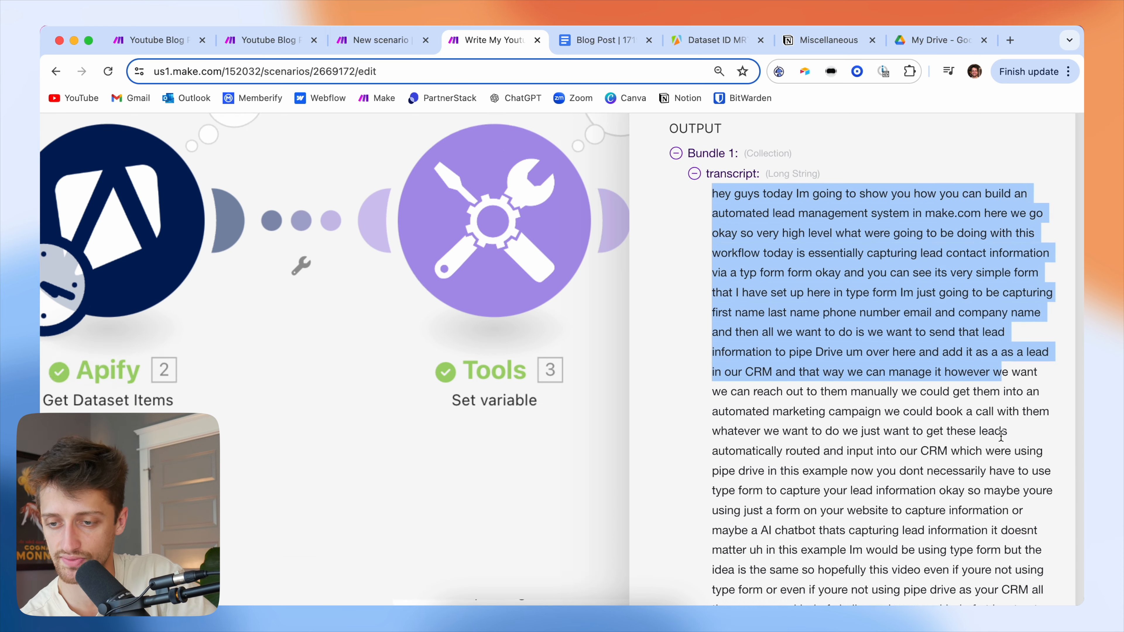
pyautogui.scroll(6, 1001, 436)
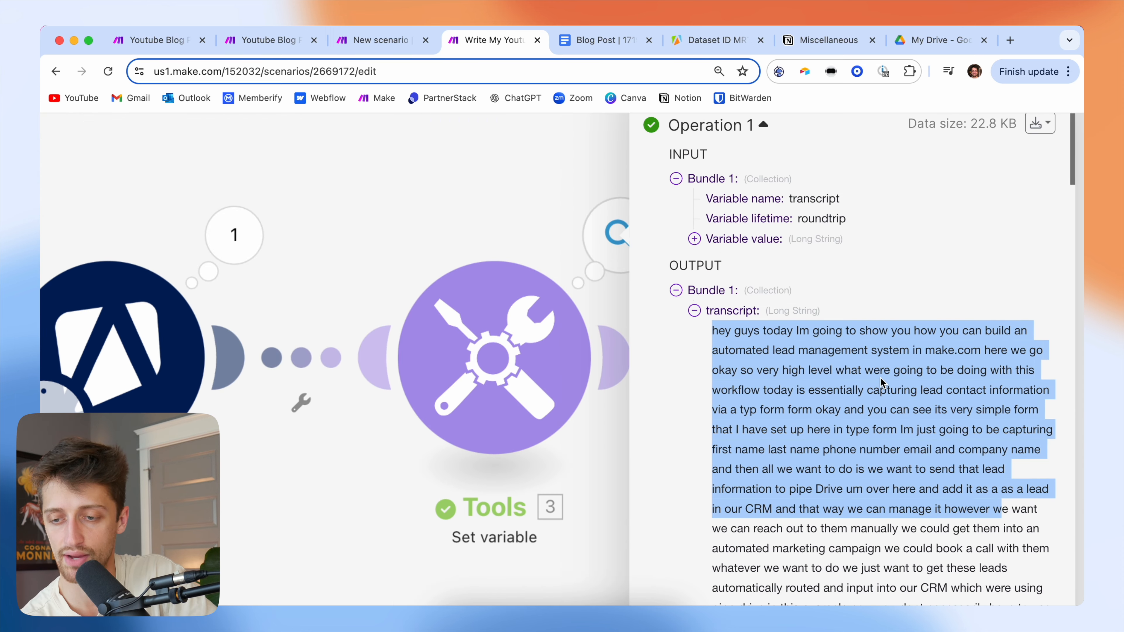
pyautogui.scroll(-5, 880, 377)
pyautogui.click(1063, 133)
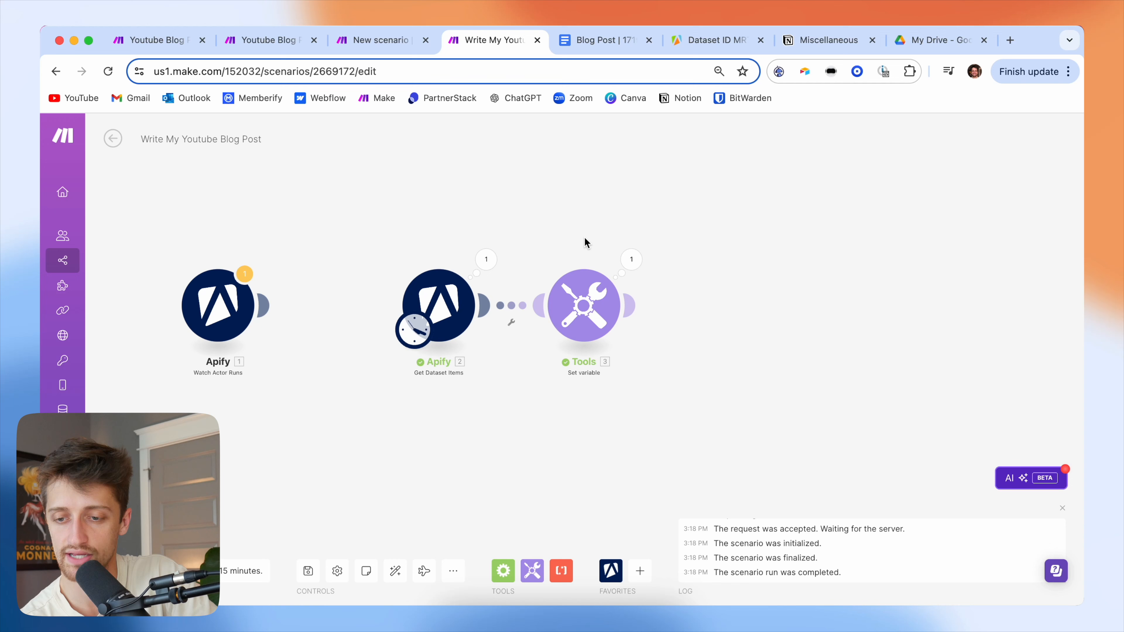
# Add an OpenAI Create a Completion module after Set variable, using the working OpenAI connection
pyautogui.click(635, 304)
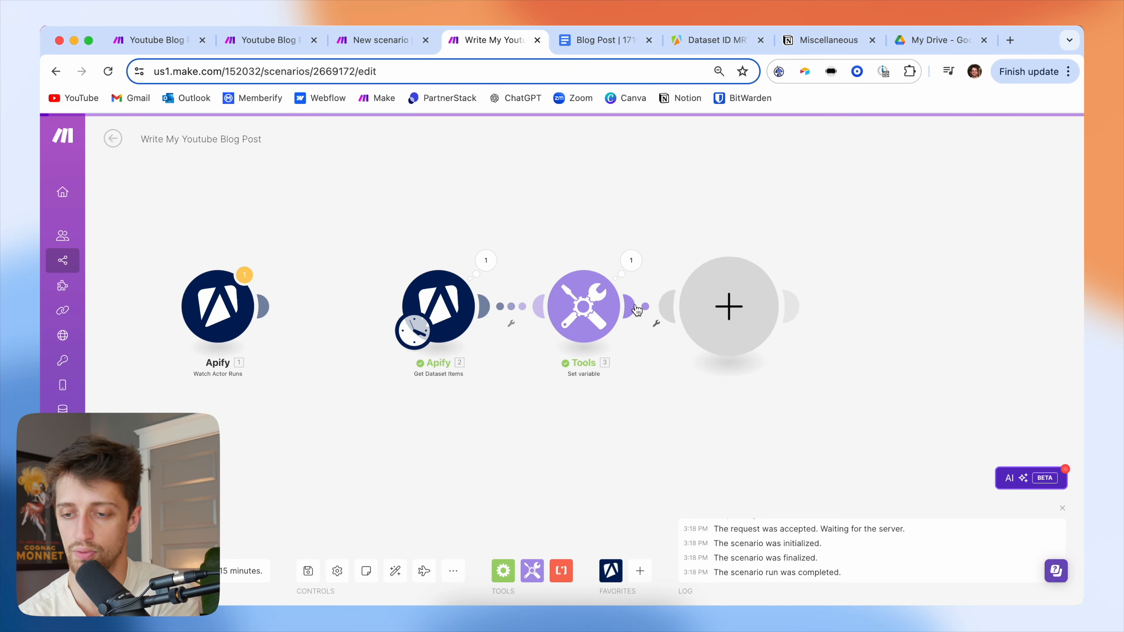
pyautogui.write('openai')
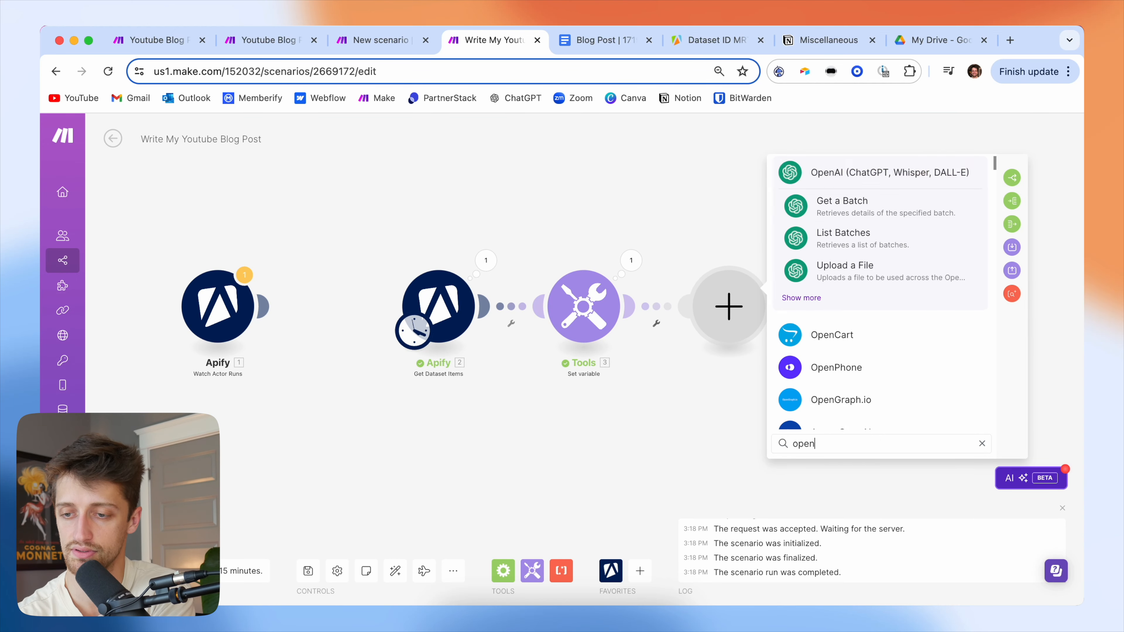
pyautogui.click(883, 173)
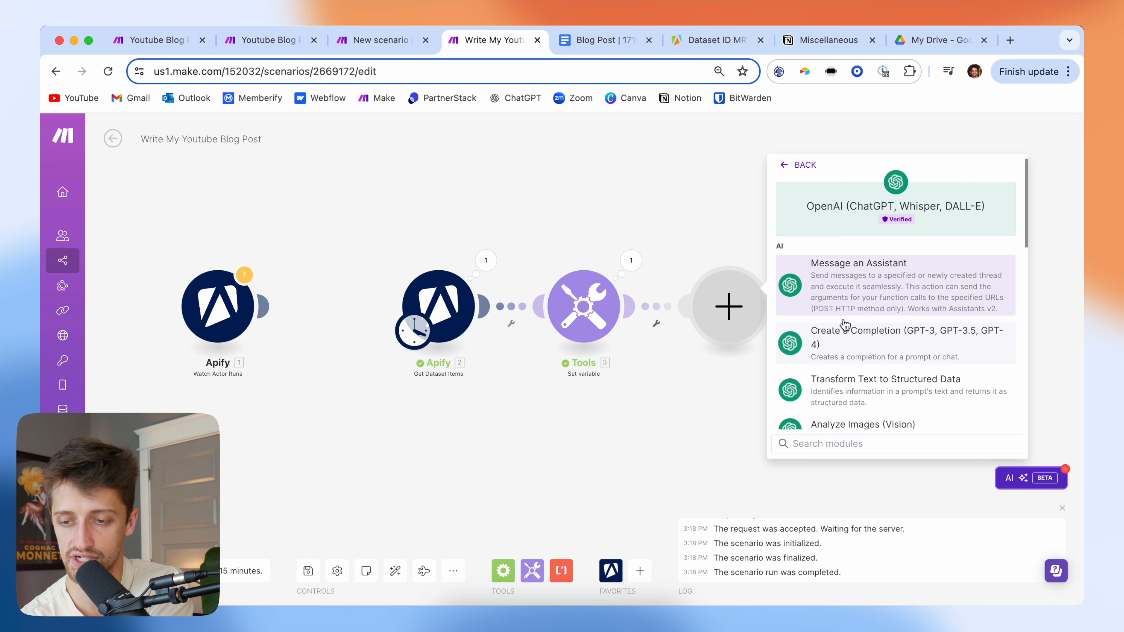
pyautogui.click(825, 344)
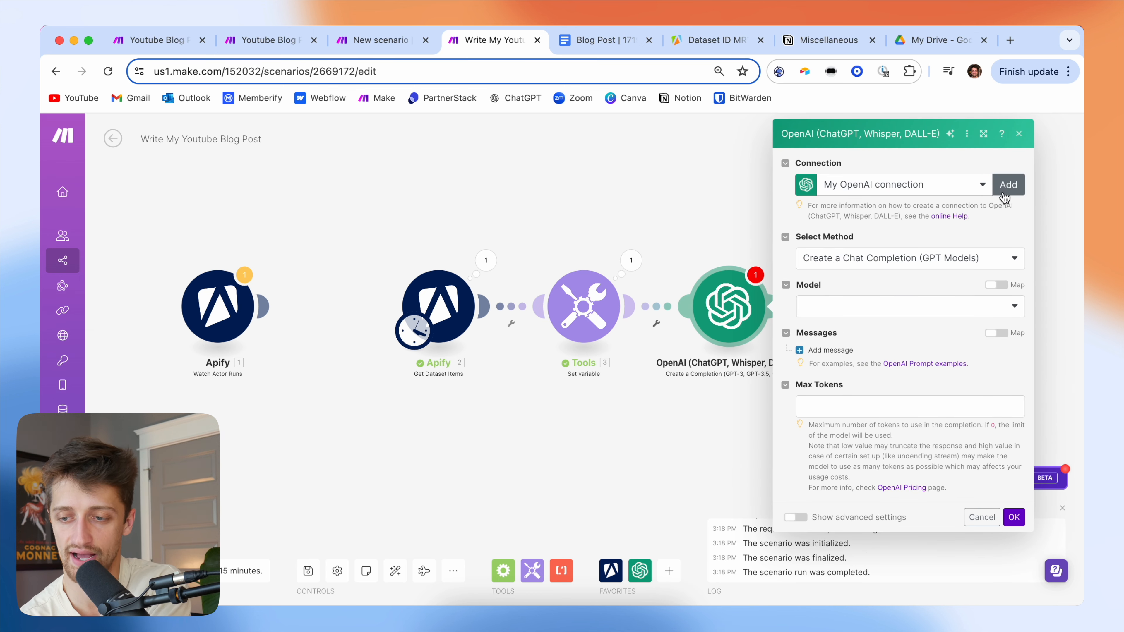
pyautogui.click(982, 189)
pyautogui.click(928, 262)
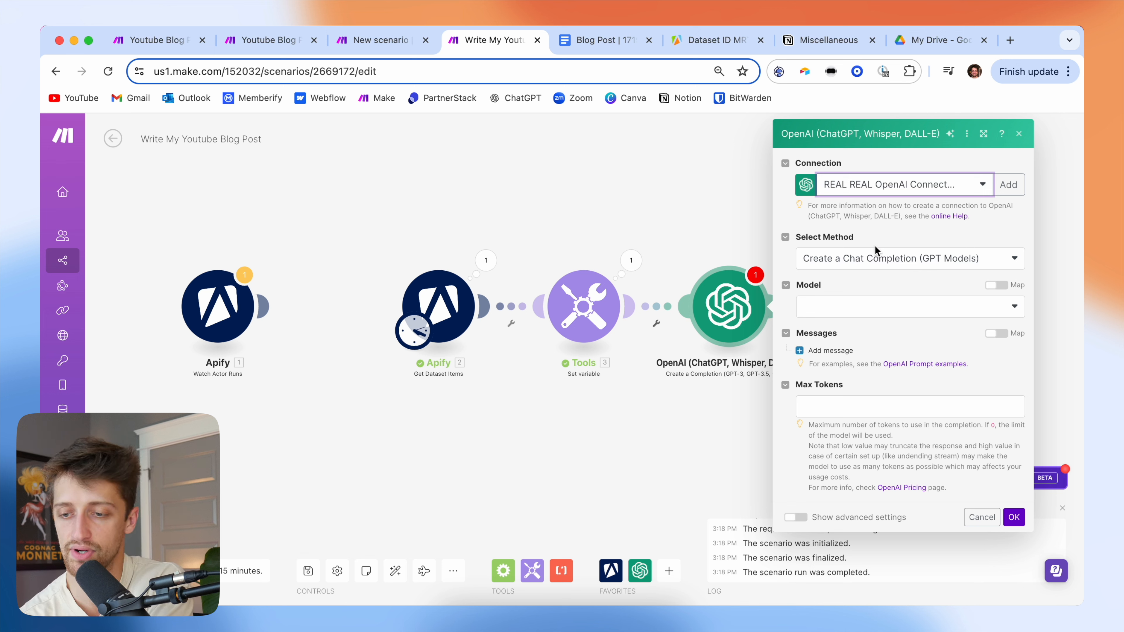
# Choose Create a Chat Completion with the gpt-4o model and add a User-role Message 1
pyautogui.click(874, 259)
pyautogui.click(874, 279)
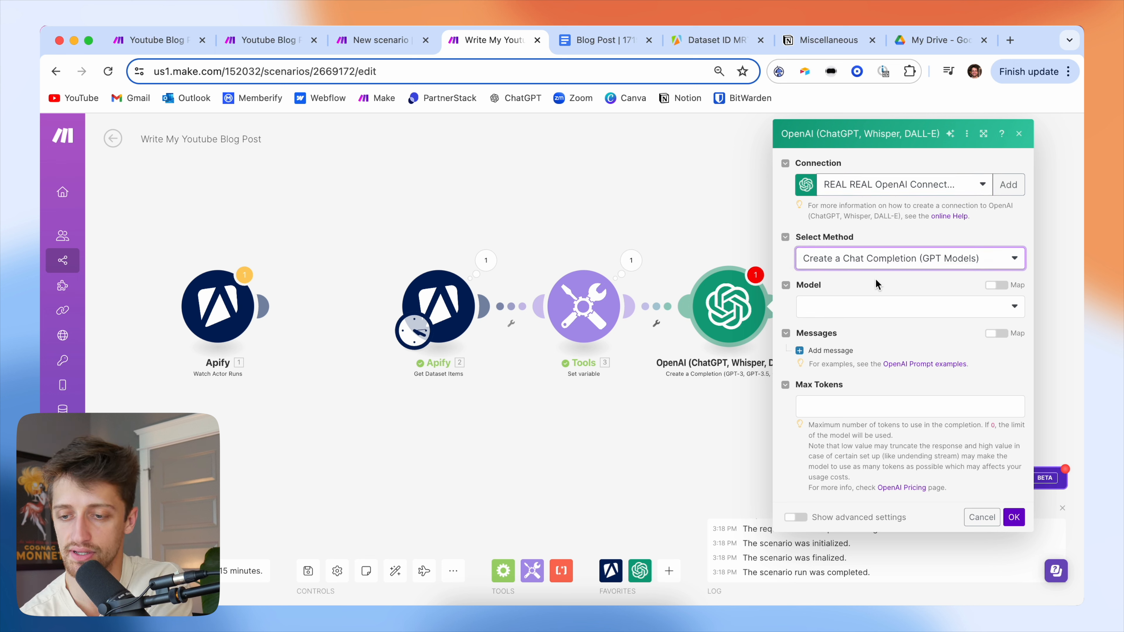
pyautogui.click(860, 307)
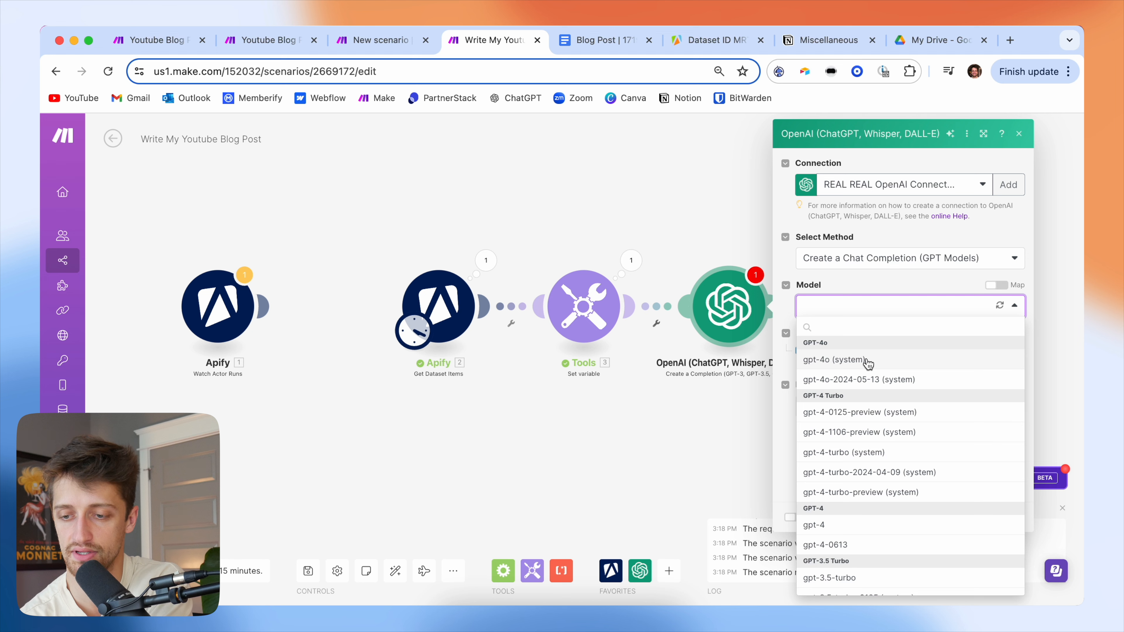
pyautogui.click(868, 362)
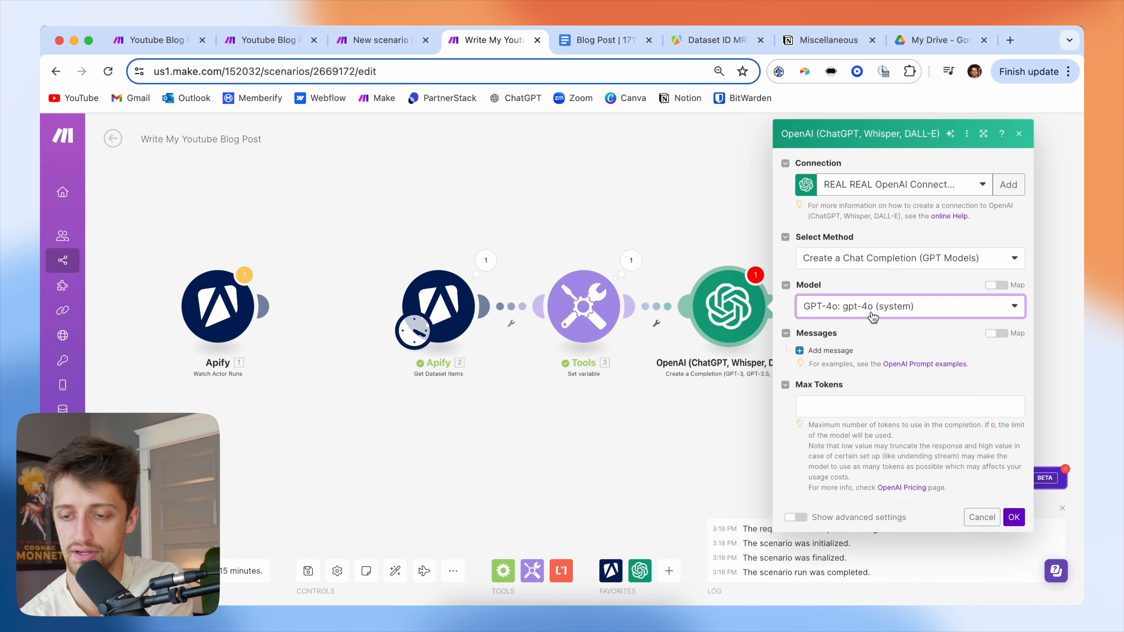
pyautogui.click(834, 351)
pyautogui.click(880, 389)
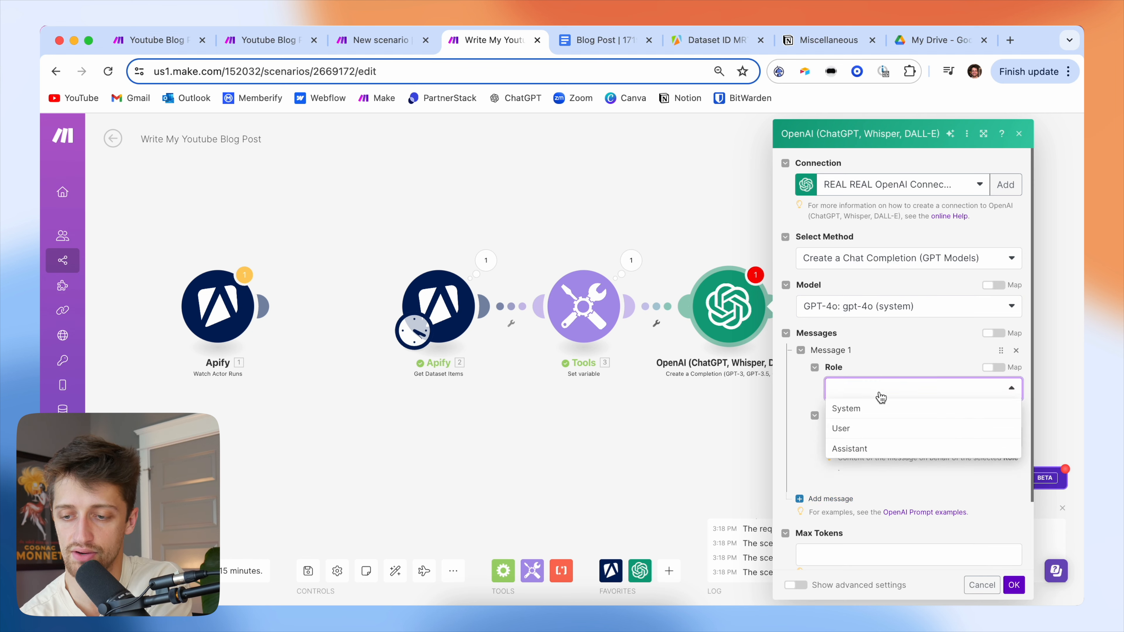
pyautogui.click(872, 425)
pyautogui.scroll(-1, 875, 357)
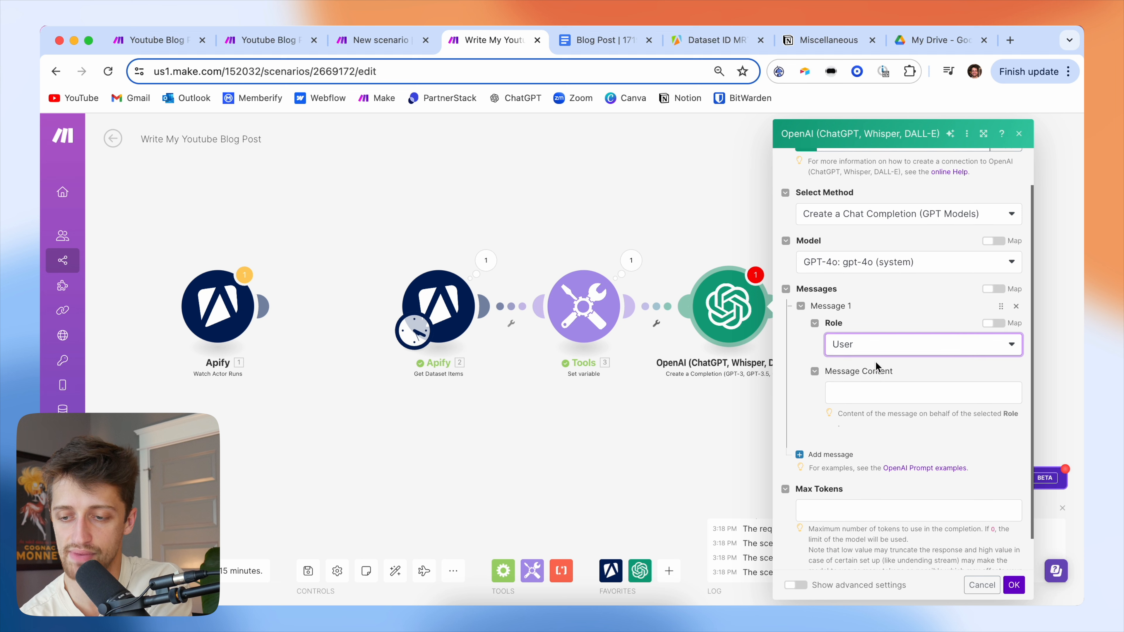
pyautogui.click(873, 391)
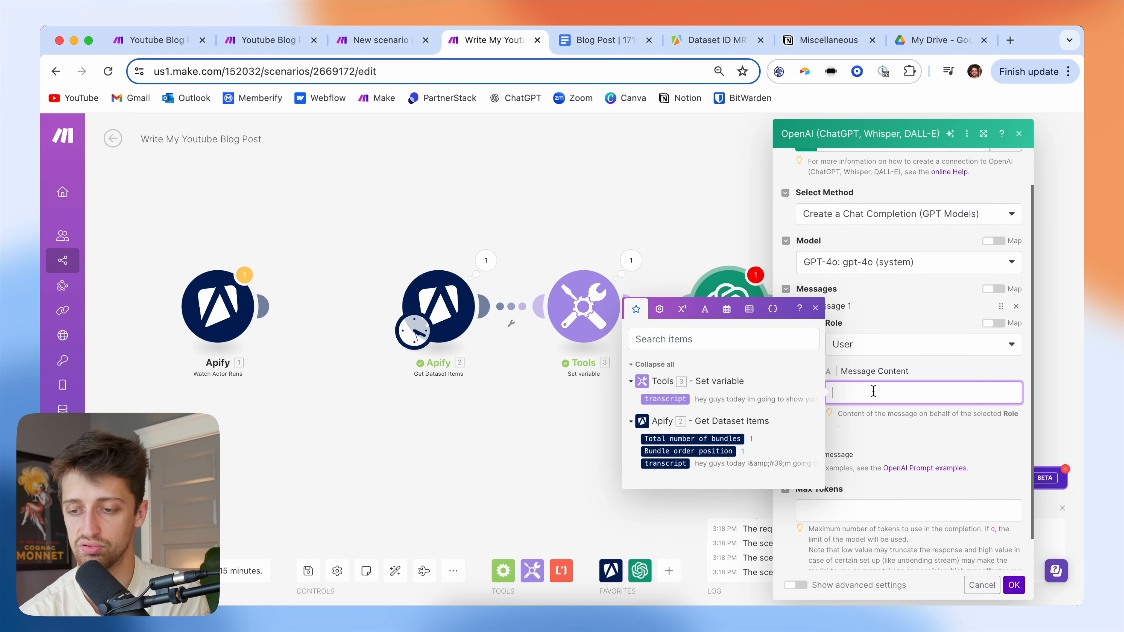
pyautogui.click(942, 369)
pyautogui.scroll(-1, 909, 372)
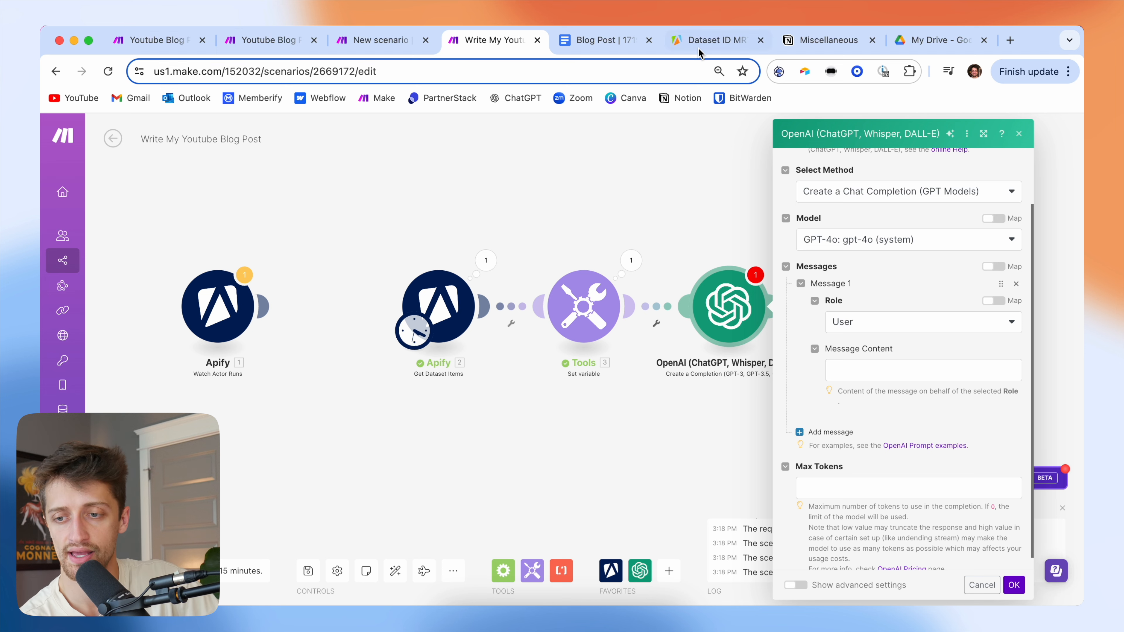
pyautogui.click(817, 43)
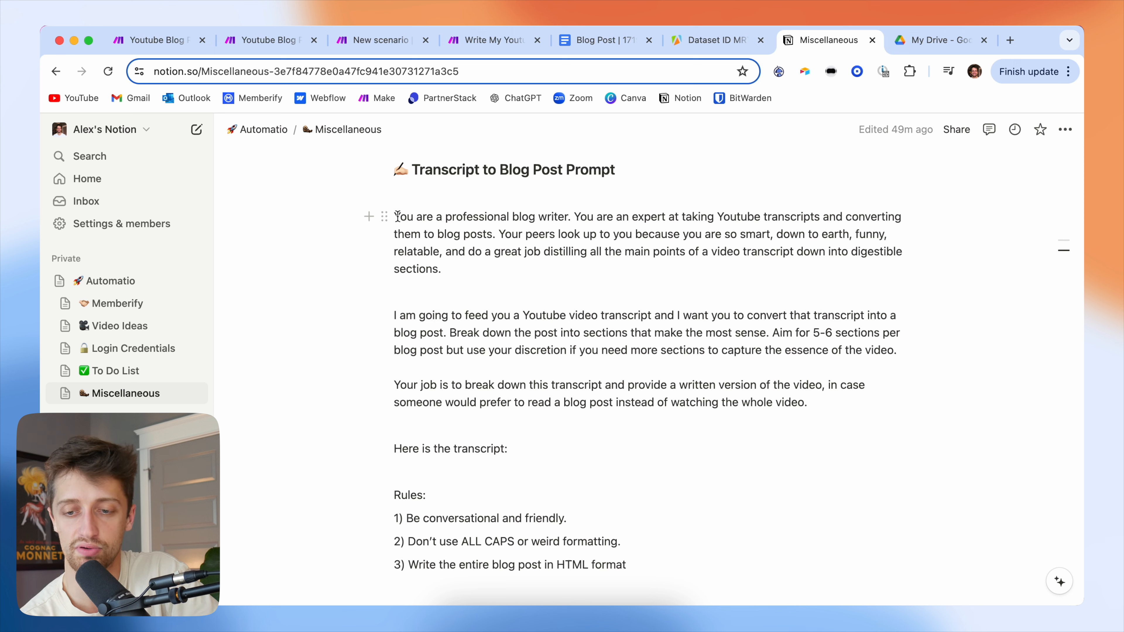
# Review the prompt's opening persona paragraph and its instruction paragraphs in Notion
pyautogui.moveTo(398, 217); pyautogui.dragTo(515, 260)
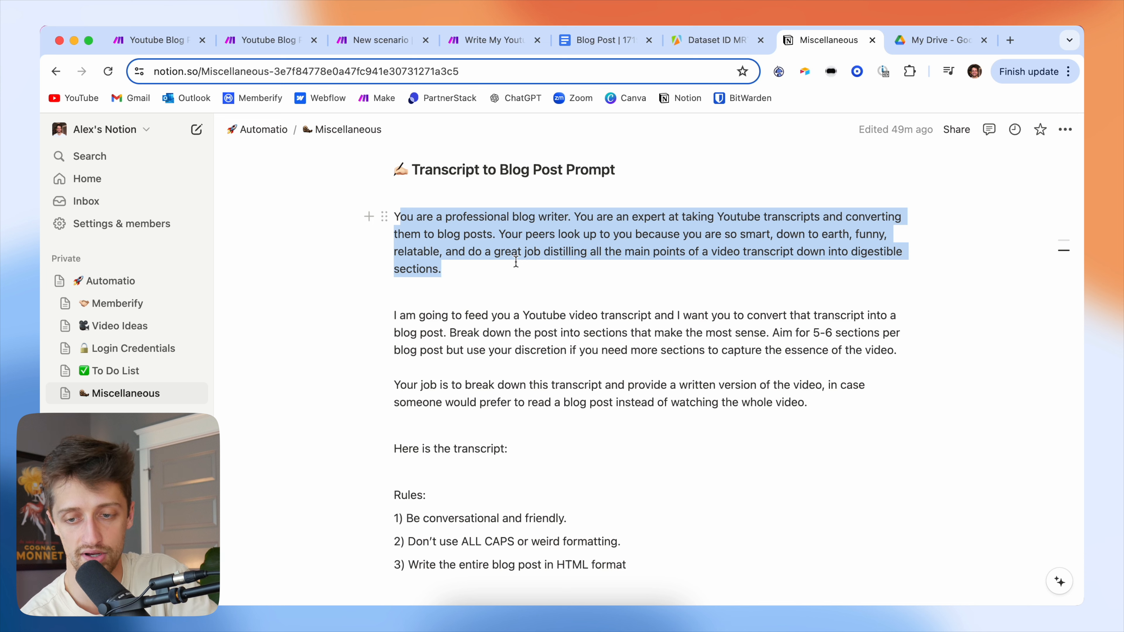
pyautogui.click(537, 265)
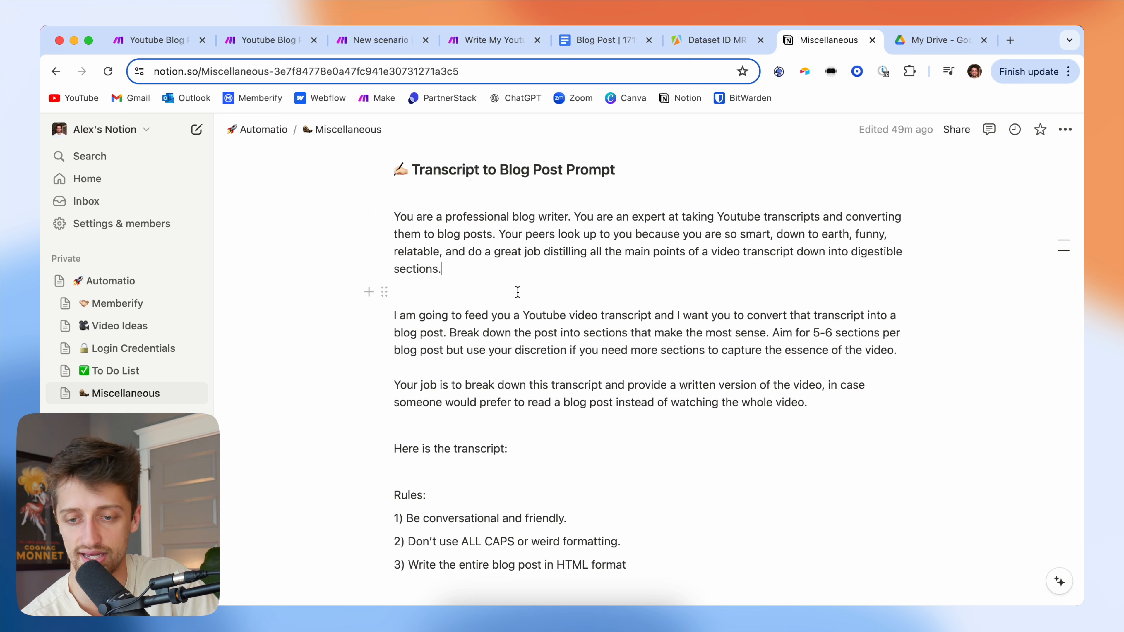
pyautogui.scroll(-3, 624, 242)
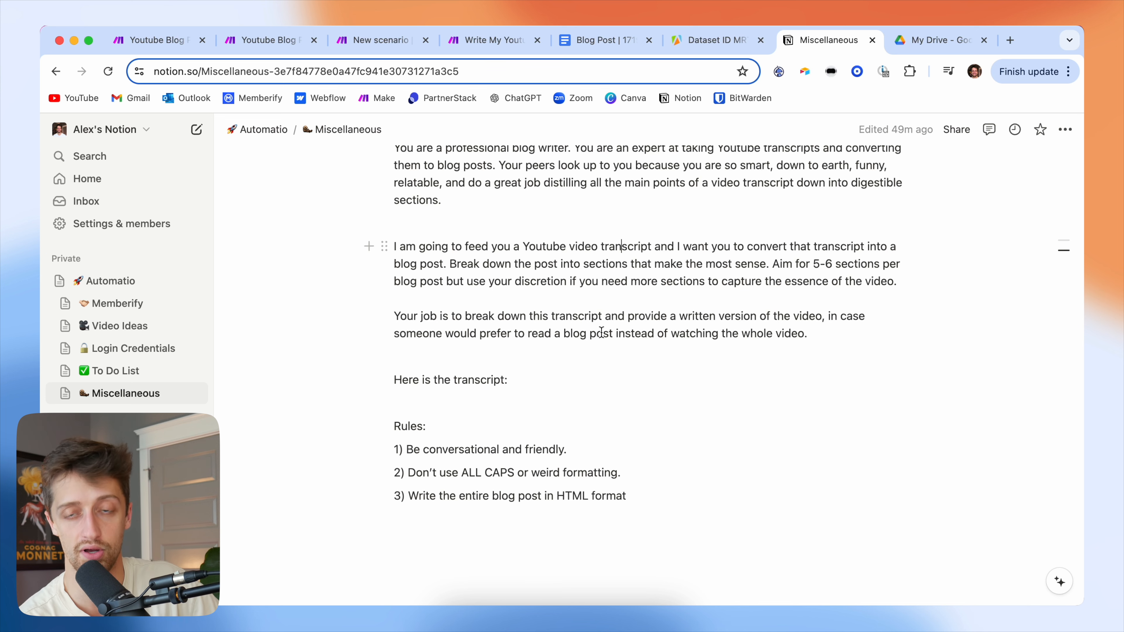
pyautogui.scroll(2, 593, 322)
pyautogui.moveTo(837, 377); pyautogui.dragTo(548, 320)
pyautogui.click(833, 385)
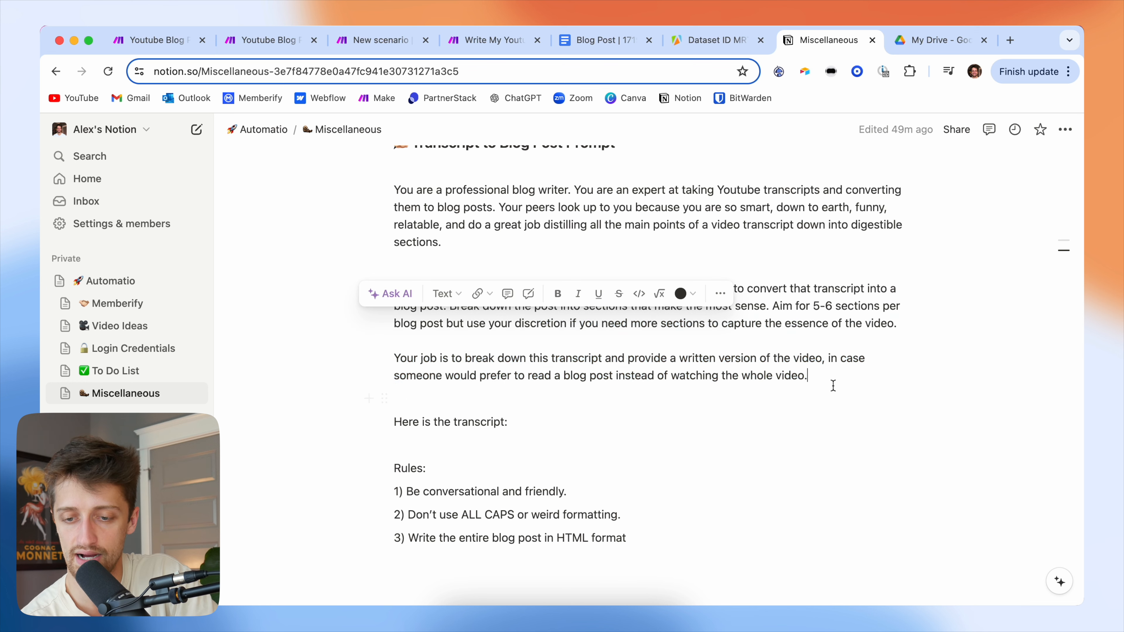
pyautogui.scroll(-3, 783, 402)
# Review the 'Here is the transcript:' line and the Rules, including the HTML format rule
pyautogui.click(568, 358)
pyautogui.moveTo(515, 356); pyautogui.dragTo(392, 357)
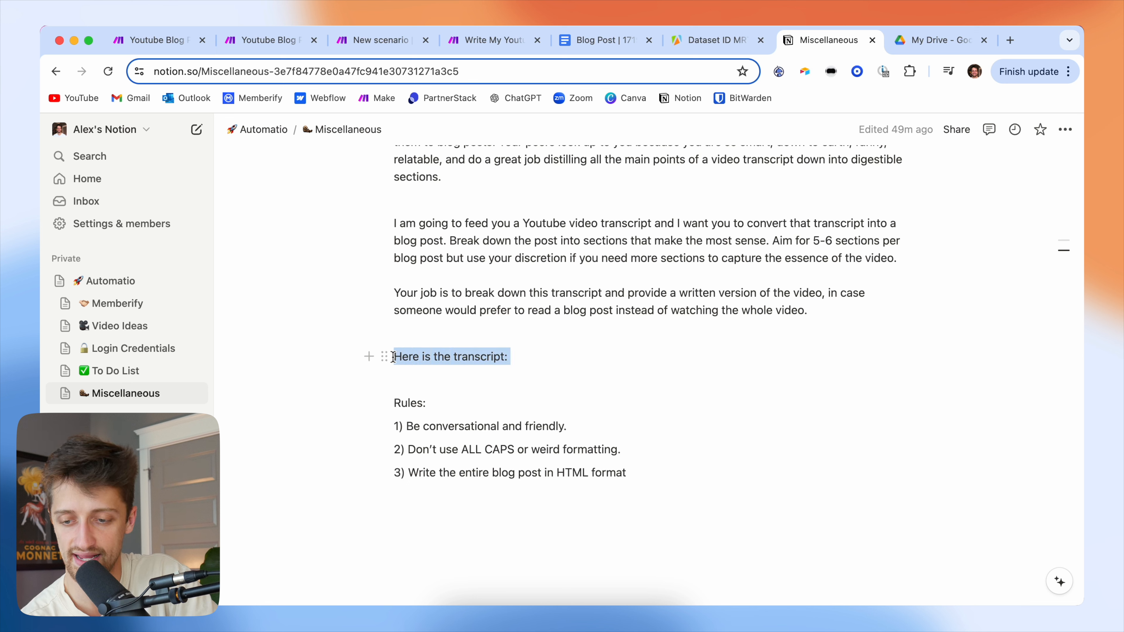
pyautogui.click(660, 477)
pyautogui.moveTo(650, 471); pyautogui.dragTo(425, 411)
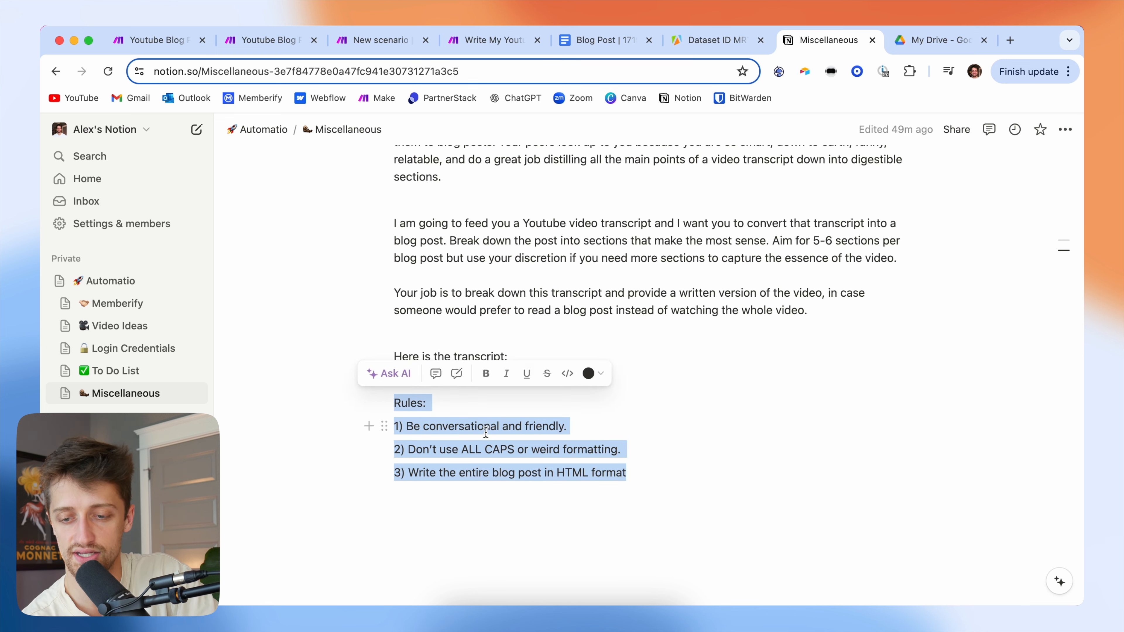
pyautogui.click(587, 431)
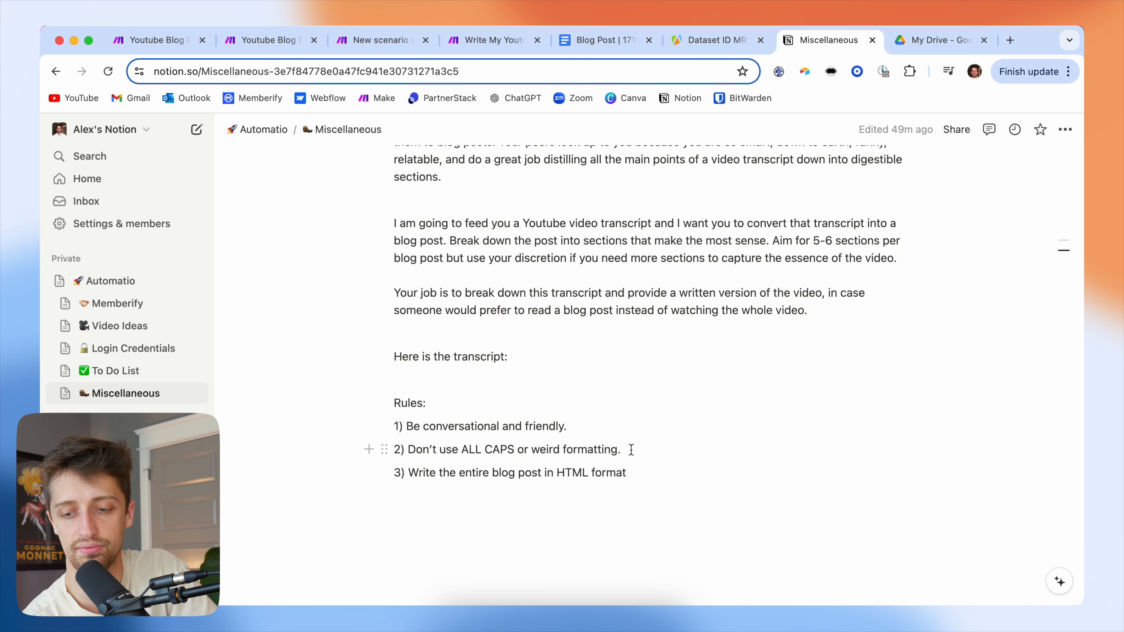
pyautogui.moveTo(642, 469); pyautogui.dragTo(394, 479)
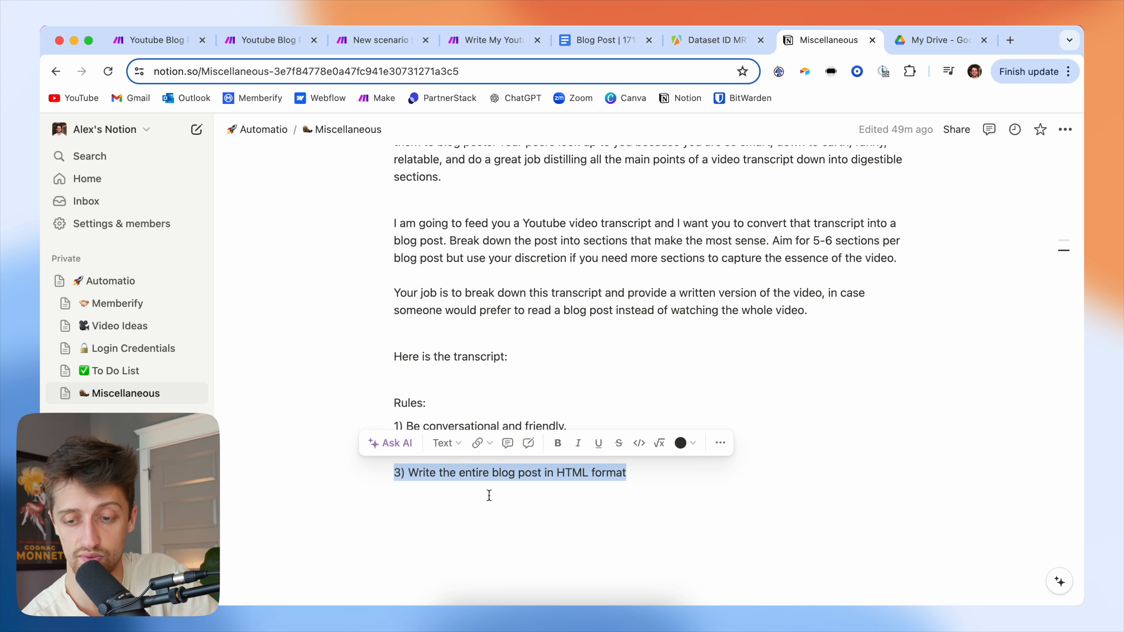
pyautogui.click(634, 475)
pyautogui.moveTo(634, 475); pyautogui.dragTo(549, 469)
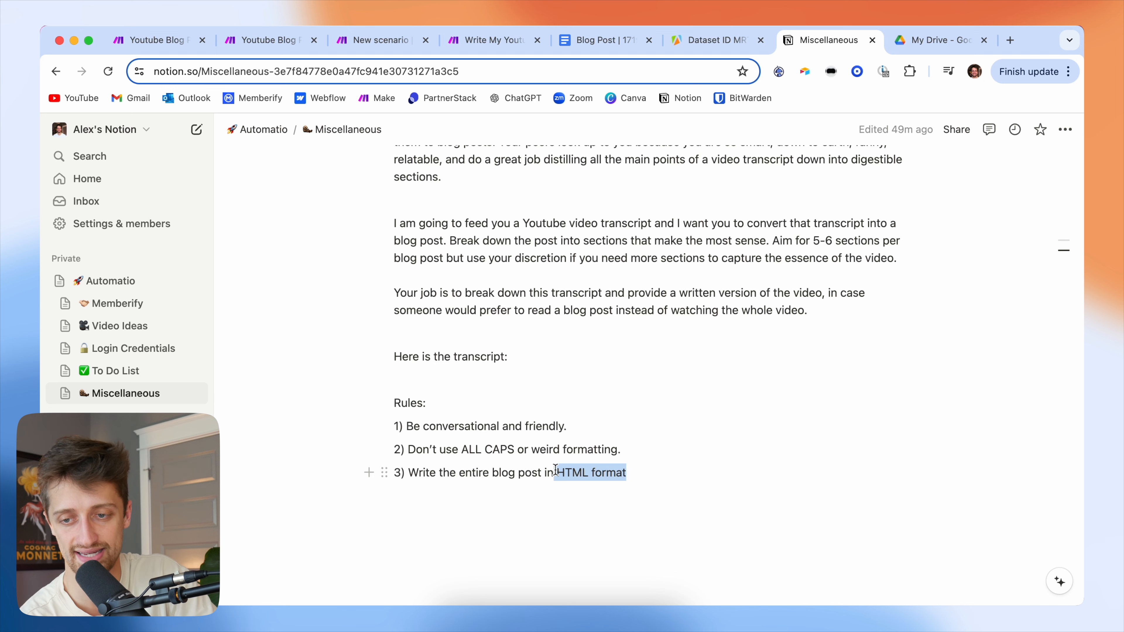
pyautogui.click(604, 40)
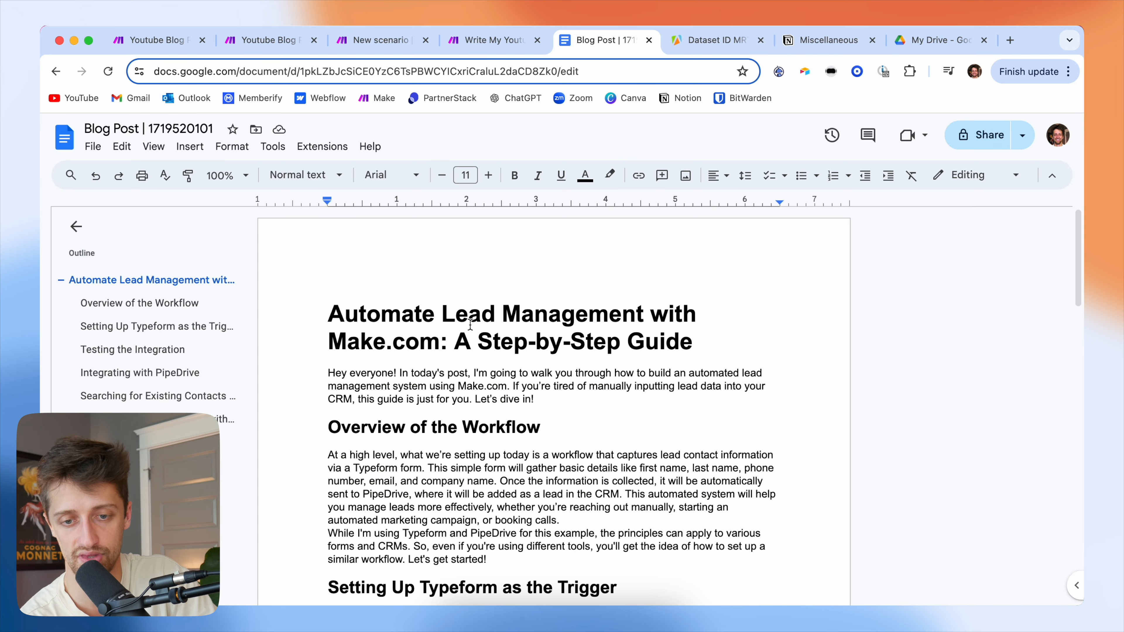
# Look over the Blog Post doc's title and Overview of the Workflow section, then return to Make
pyautogui.scroll(-2, 470, 325)
pyautogui.moveTo(328, 270); pyautogui.dragTo(539, 307)
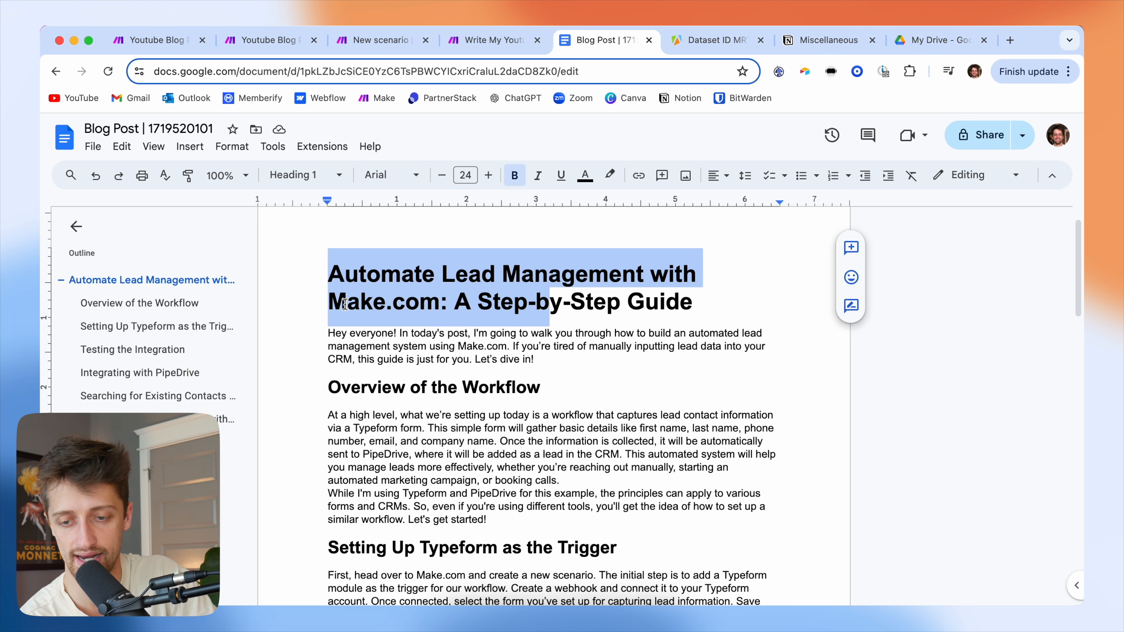
pyautogui.moveTo(328, 385); pyautogui.dragTo(404, 385)
pyautogui.scroll(-20, 394, 454)
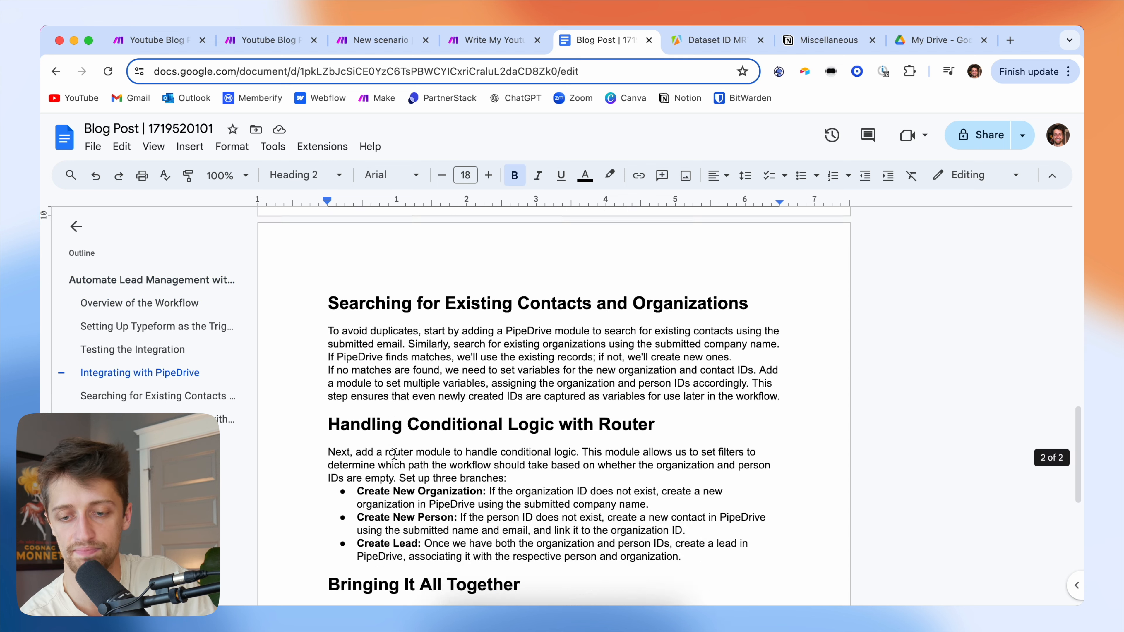
pyautogui.scroll(-2, 394, 454)
pyautogui.moveTo(406, 441); pyautogui.dragTo(429, 442)
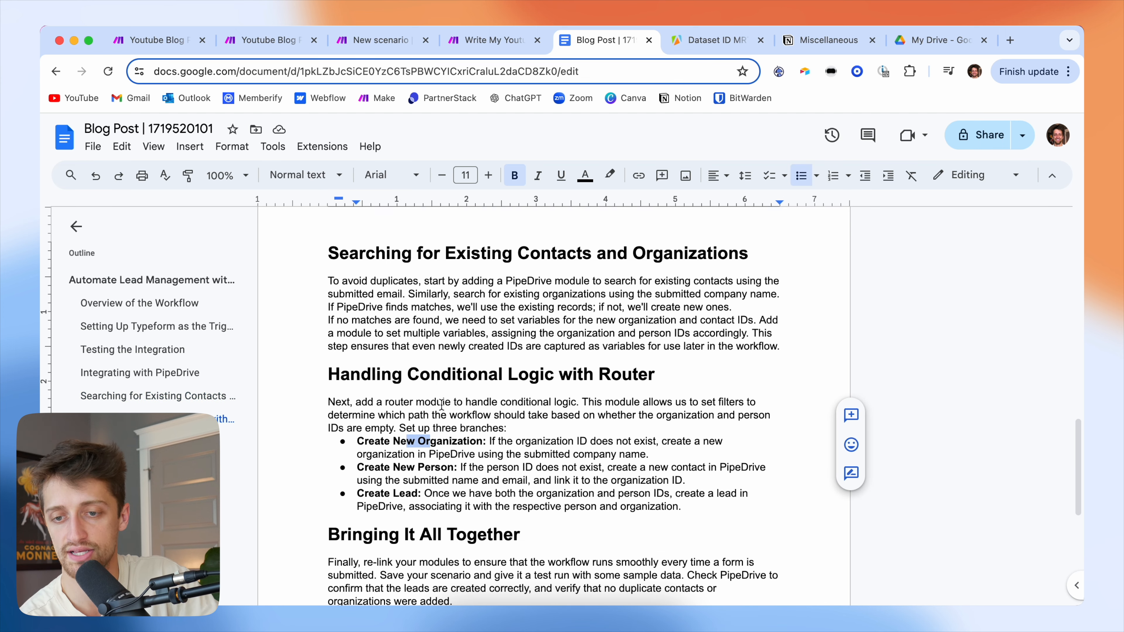
pyautogui.click(484, 41)
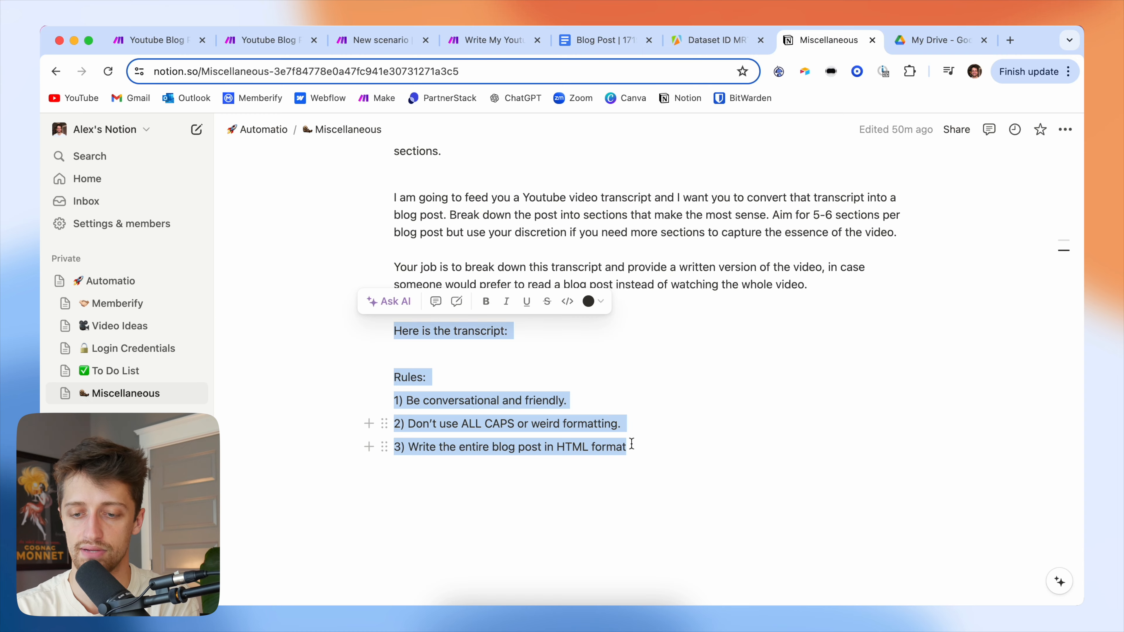
# Copy the whole blog-writing prompt from Notion and paste it into Message 1 content
pyautogui.click(633, 445)
pyautogui.moveTo(645, 451); pyautogui.dragTo(392, 259)
pyautogui.scroll(-2, 438, 270)
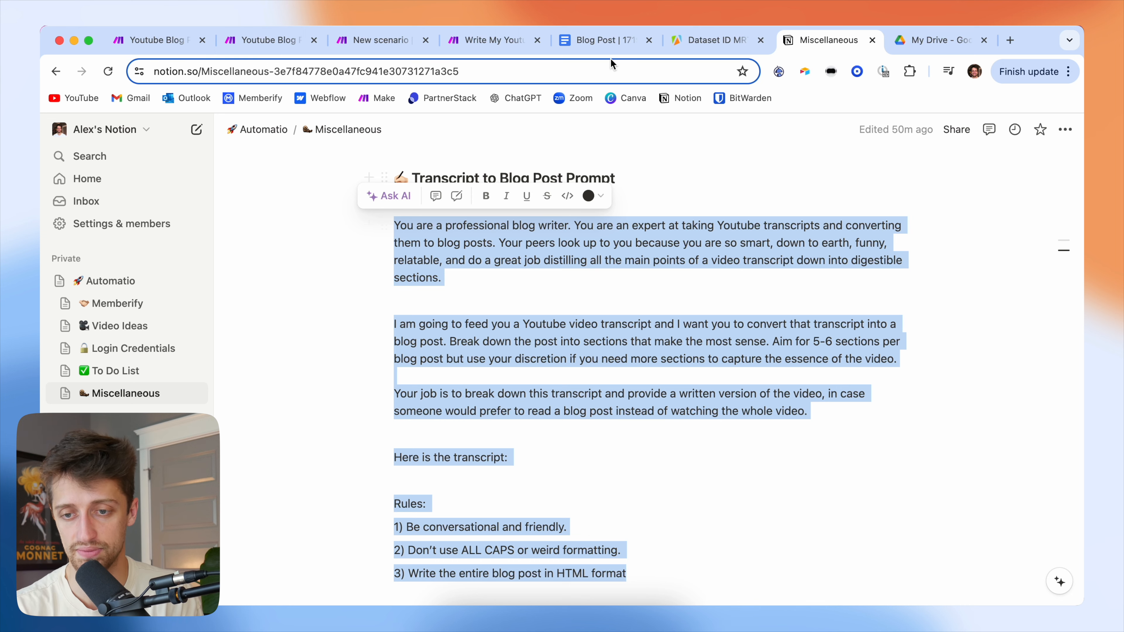
pyautogui.click(493, 40)
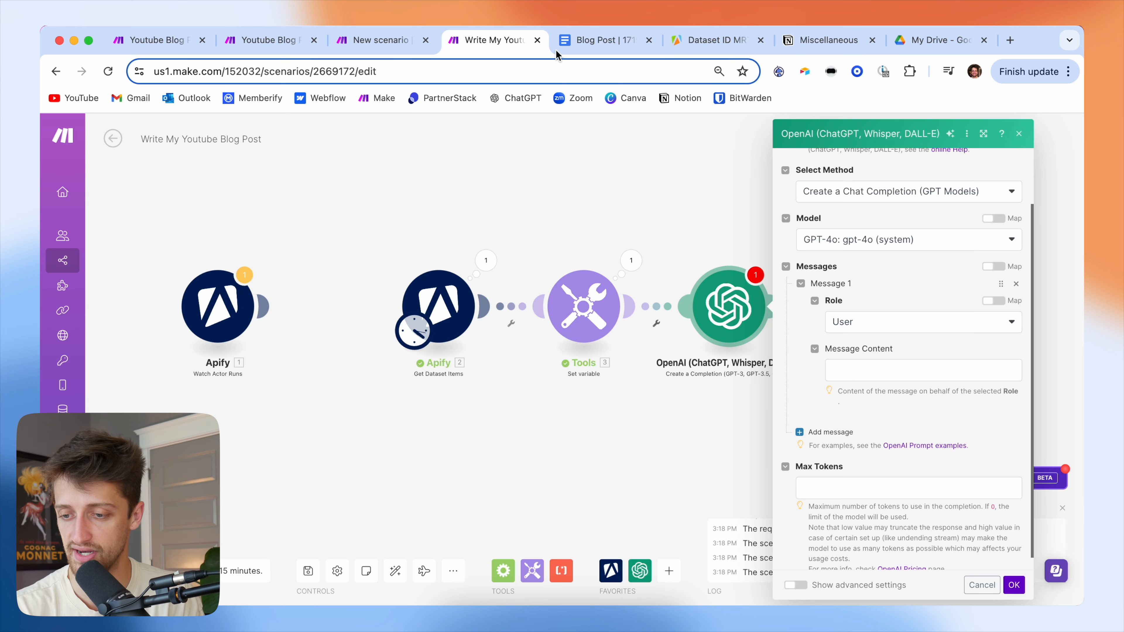
pyautogui.click(919, 369)
pyautogui.press('super+v')
# Add blank lines between the prompt paragraphs, before the transcript line and before Rules
pyautogui.scroll(3, 892, 397)
pyautogui.scroll(3, 892, 397)
pyautogui.click(889, 420)
pyautogui.press('Return')
pyautogui.scroll(-2, 884, 458)
pyautogui.click(880, 510)
pyautogui.press('Return')
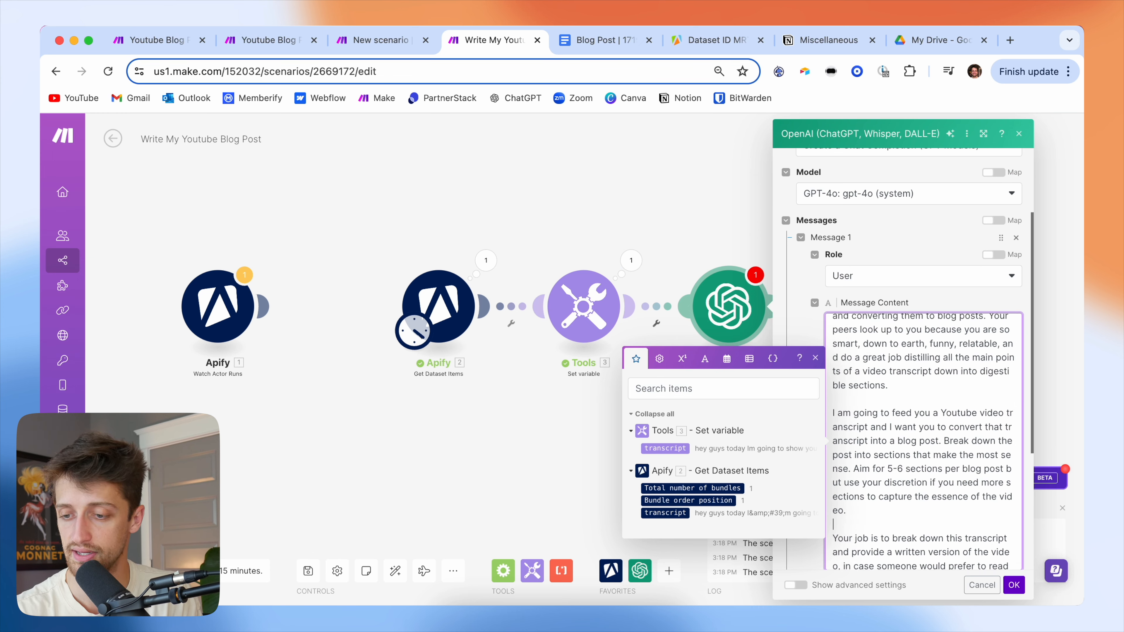
pyautogui.scroll(-4, 874, 486)
pyautogui.click(881, 423)
pyautogui.press('Return')
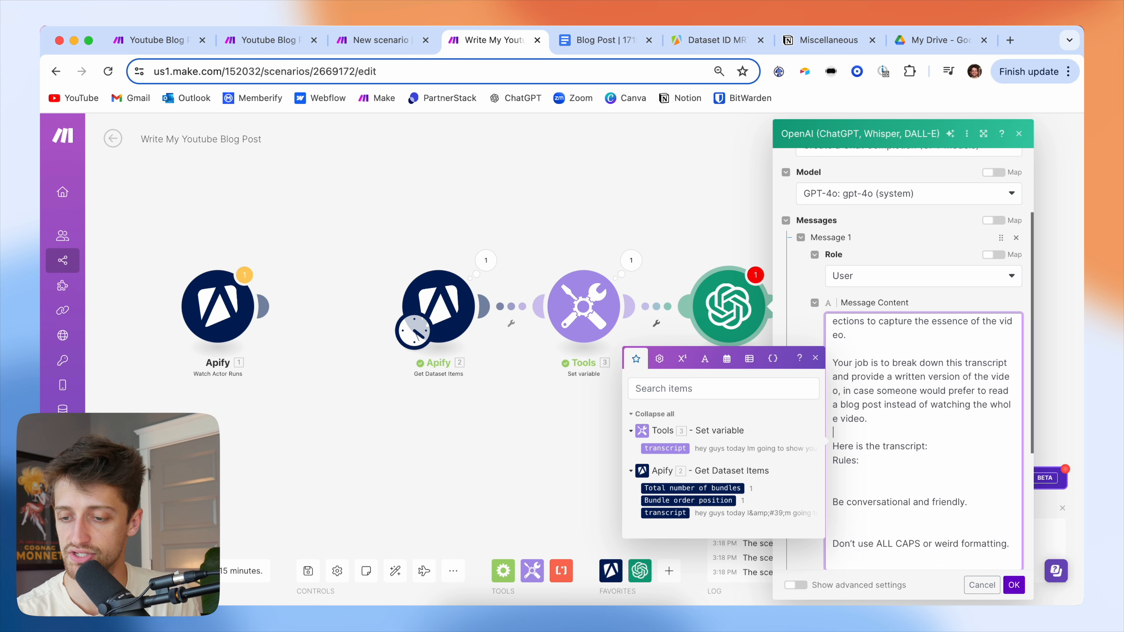
pyautogui.click(833, 461)
pyautogui.press('Return')
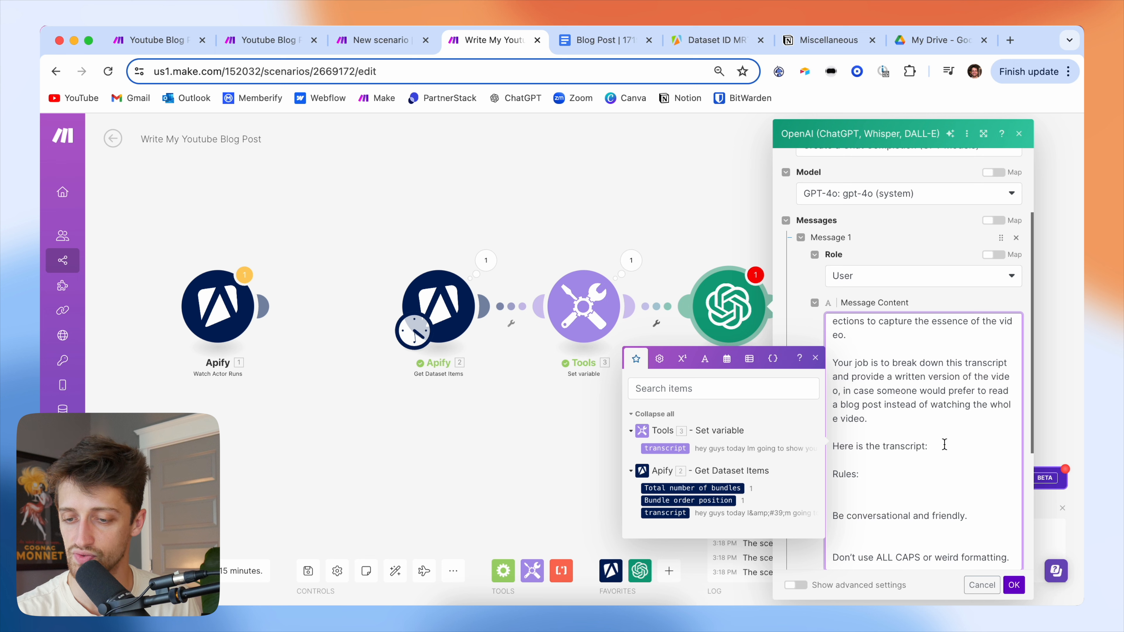
# Map the Tools transcript variable after 'Here is the transcript:' and tidy the lines under Rules
pyautogui.click(677, 449)
pyautogui.click(884, 474)
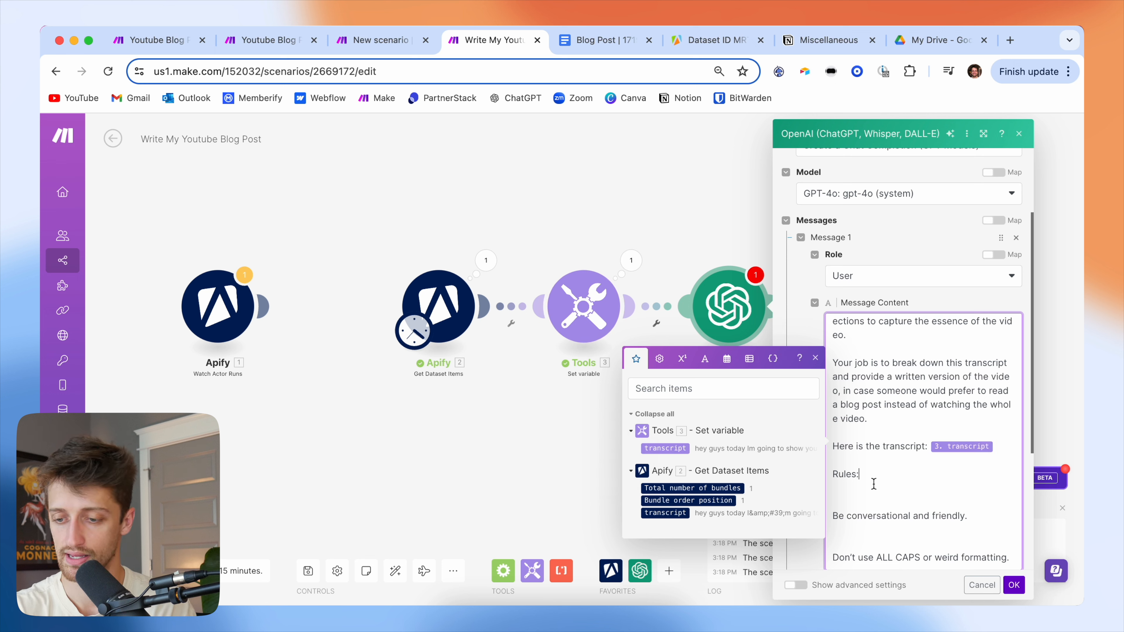
pyautogui.press('BackSpace')
pyautogui.press('BackSpace')
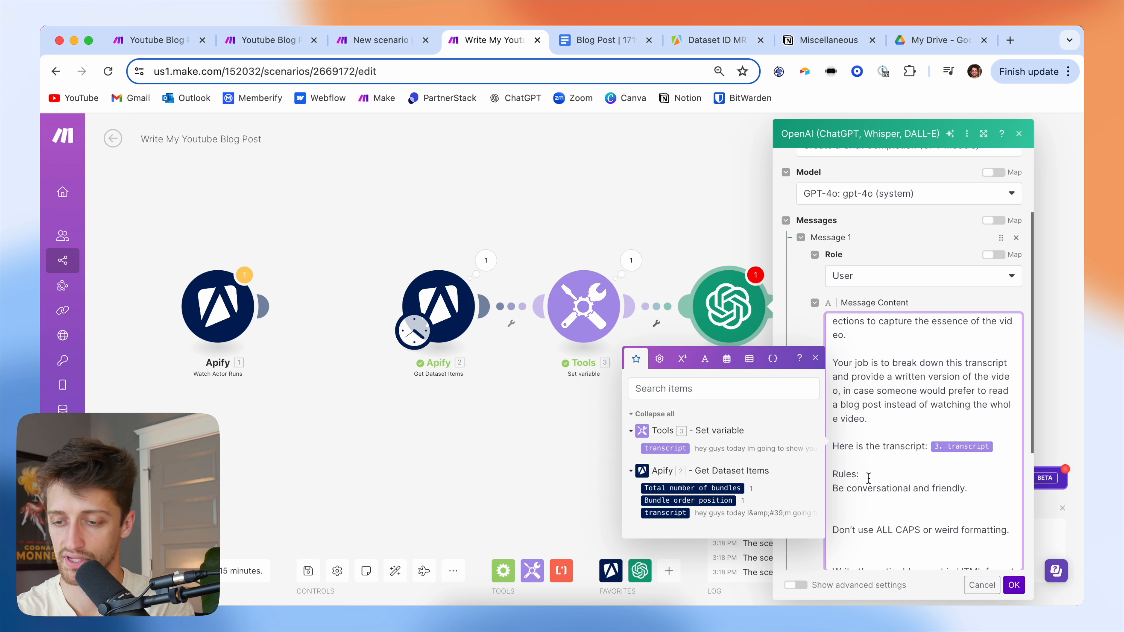
# Number the three rules 1), 2), 3), removing the blank lines between them
pyautogui.click(834, 489)
pyautogui.write('1)')
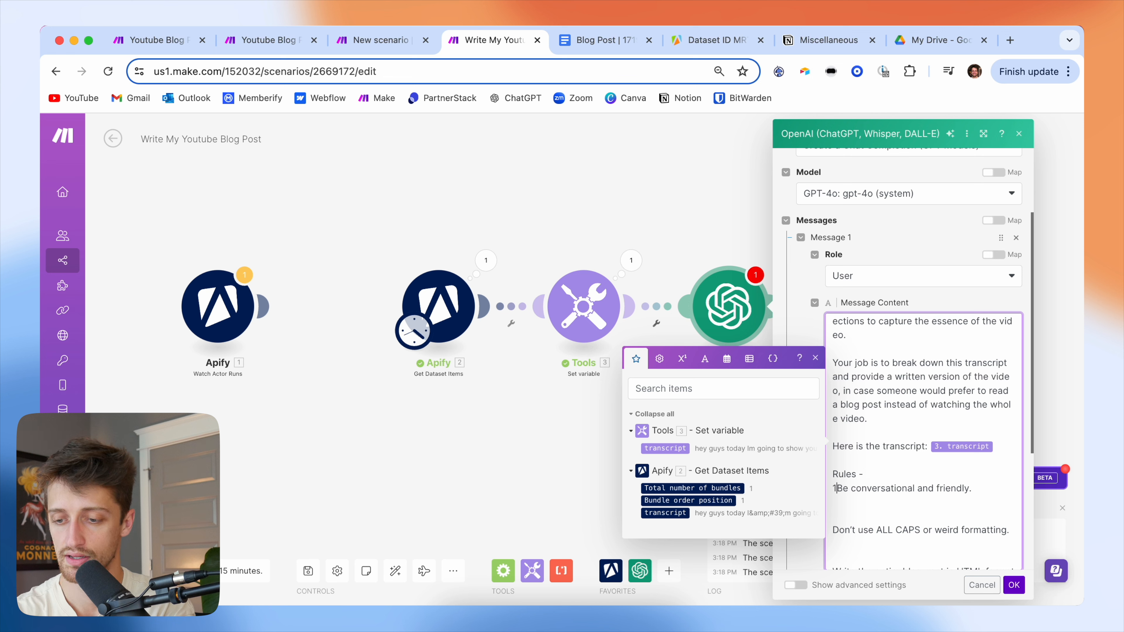
pyautogui.press('BackSpace')
pyautogui.press('BackSpace')
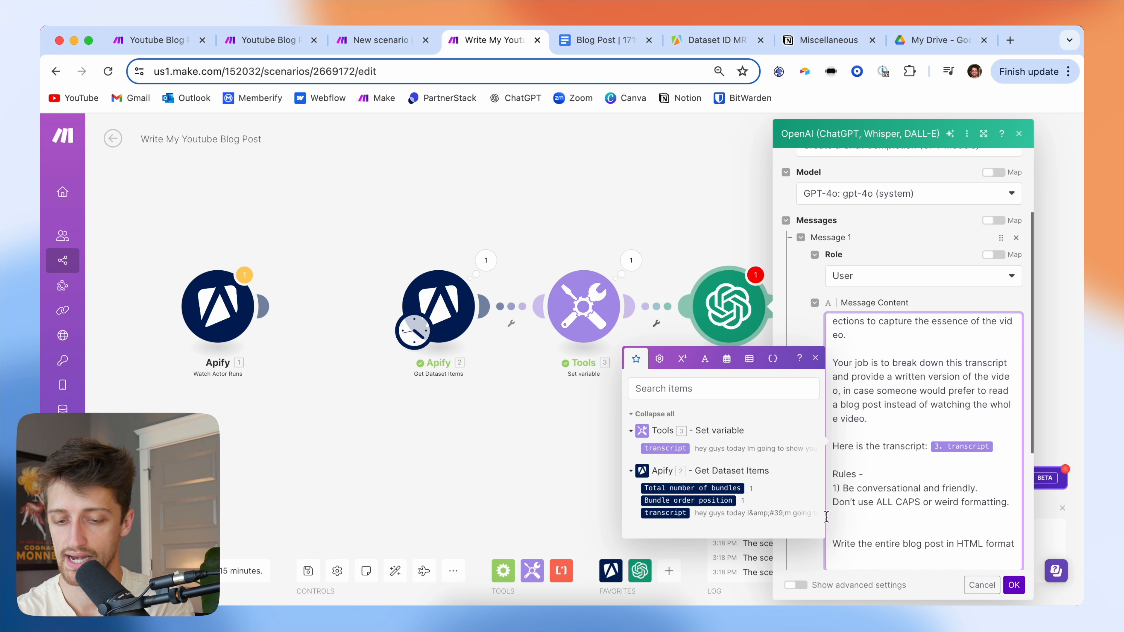
pyautogui.click(833, 503)
pyautogui.write('2)')
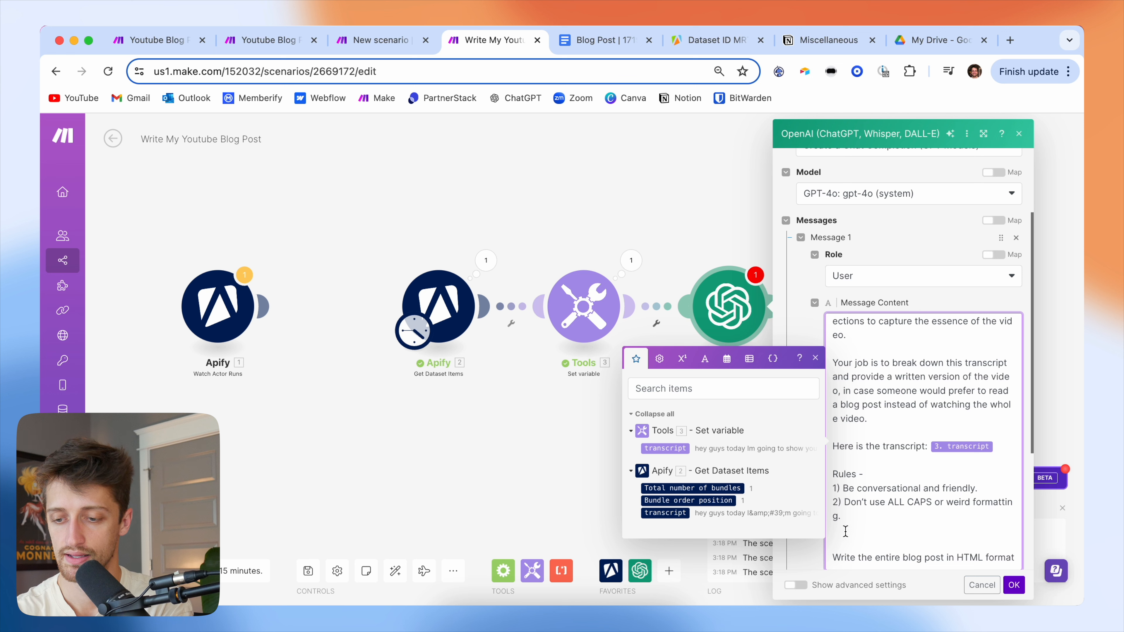
pyautogui.press('BackSpace')
pyautogui.press('BackSpace')
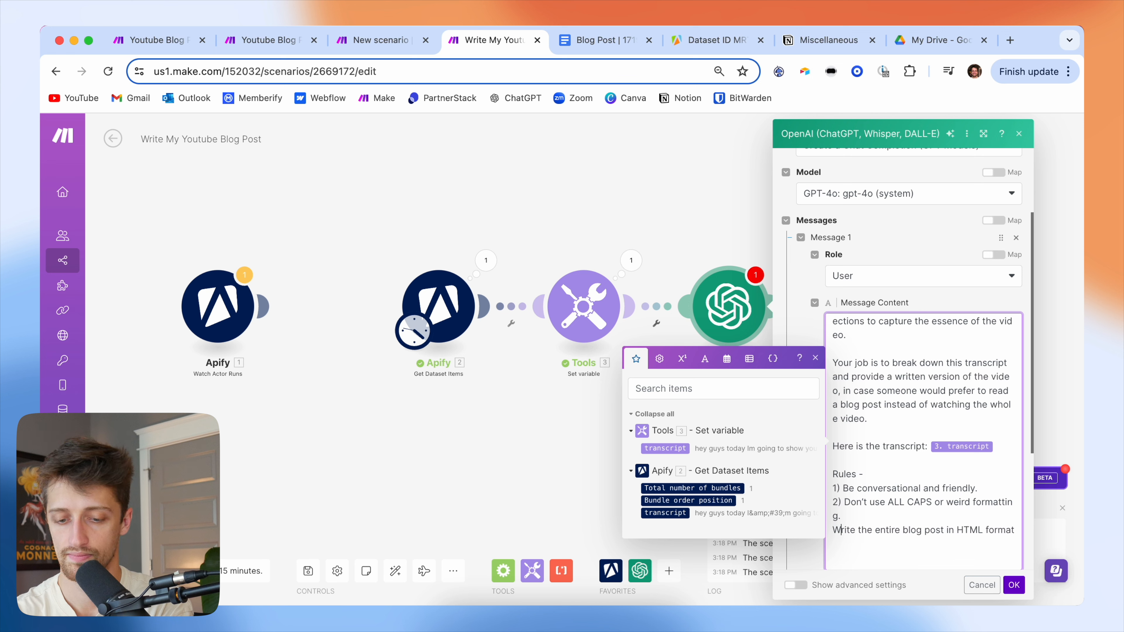
pyautogui.write('3)')
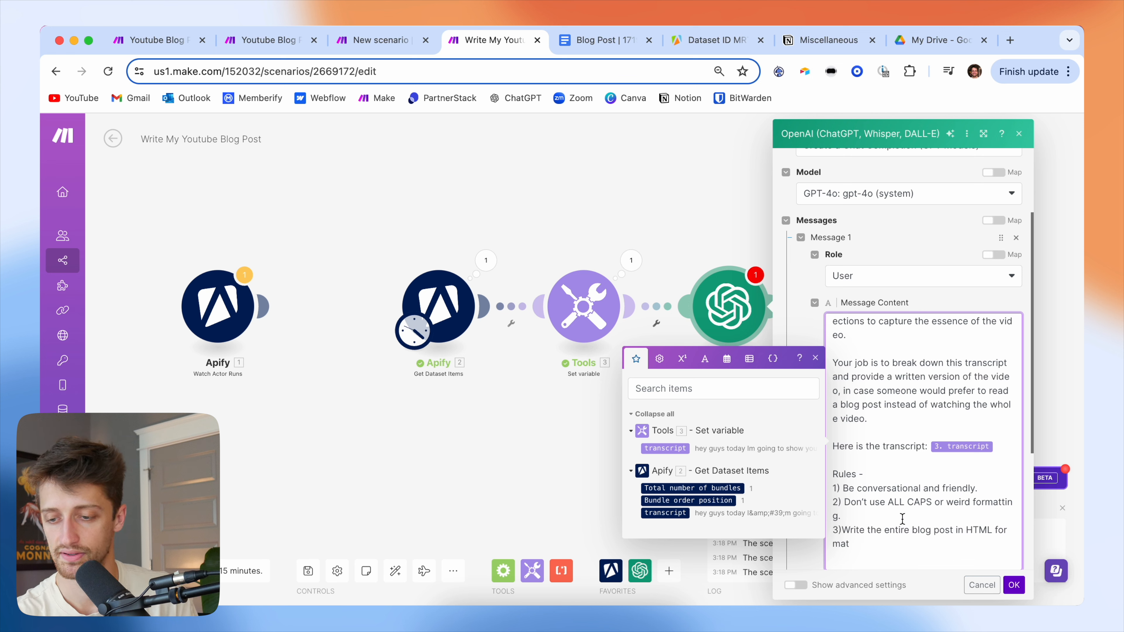
pyautogui.scroll(5, 901, 473)
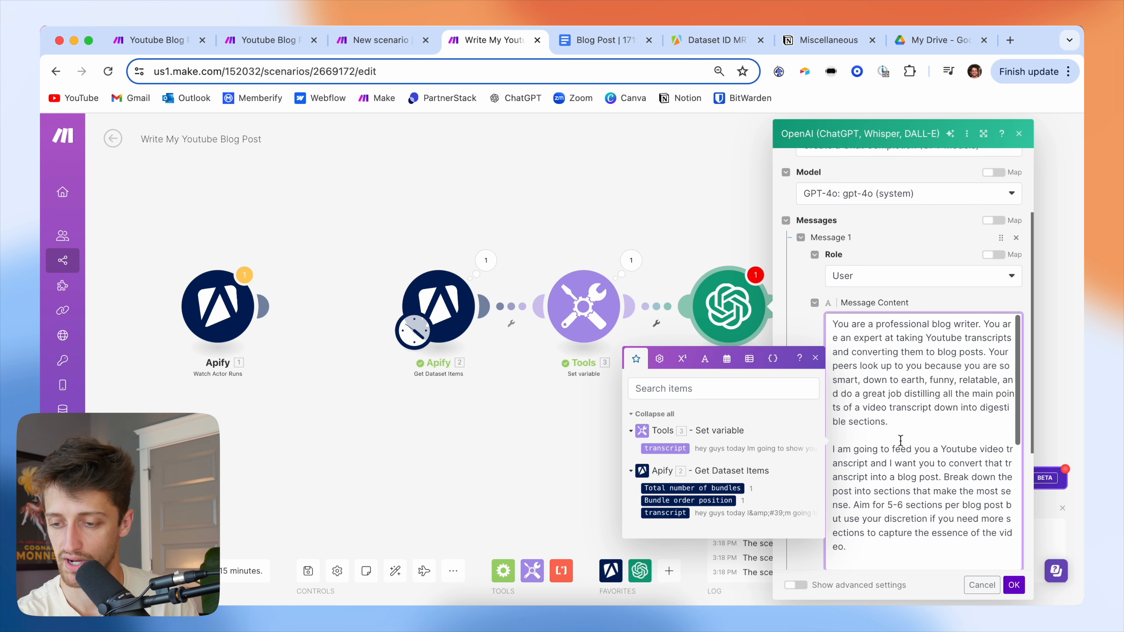
pyautogui.click(1010, 585)
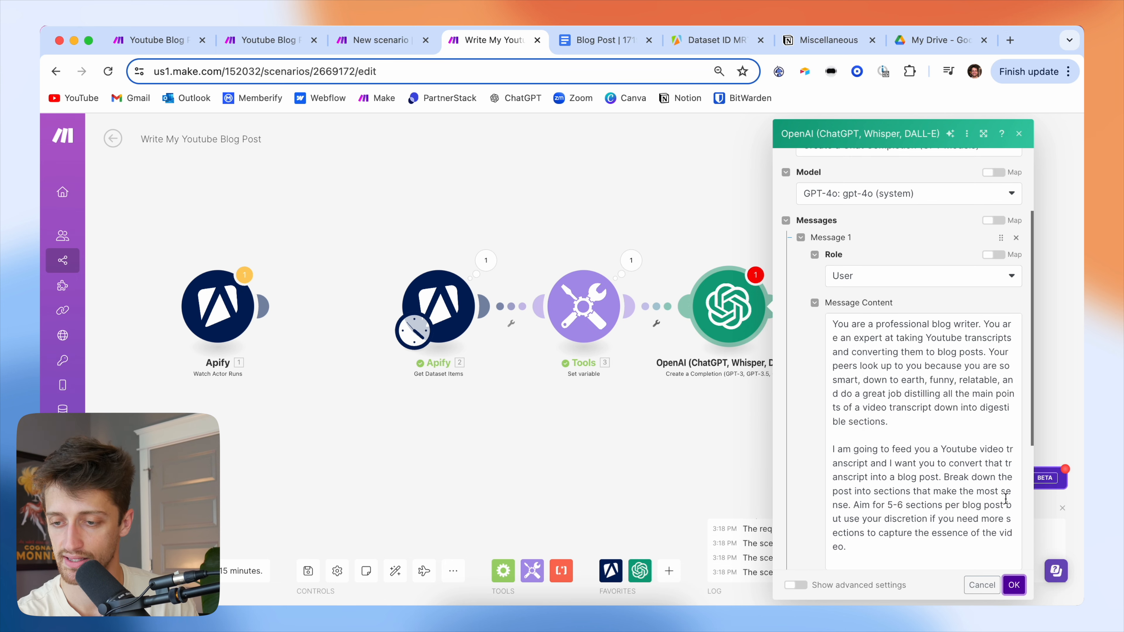
pyautogui.scroll(-10, 937, 447)
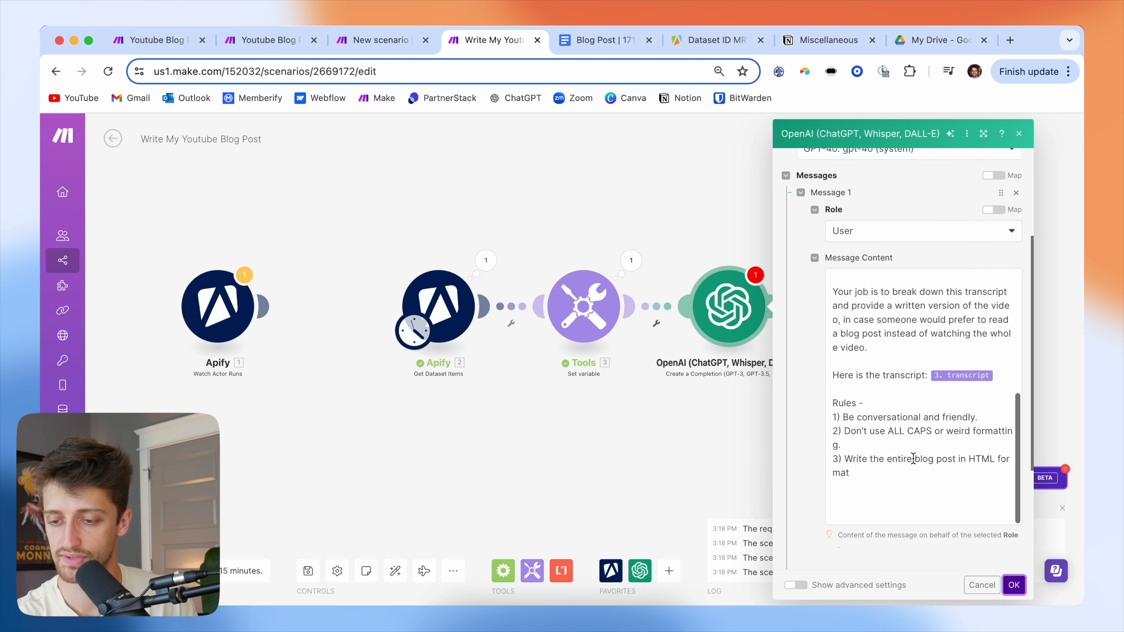
pyautogui.click(835, 453)
# Set Max Tokens to 0 and pan the canvas to follow the test run to the OpenAI module
pyautogui.write('0')
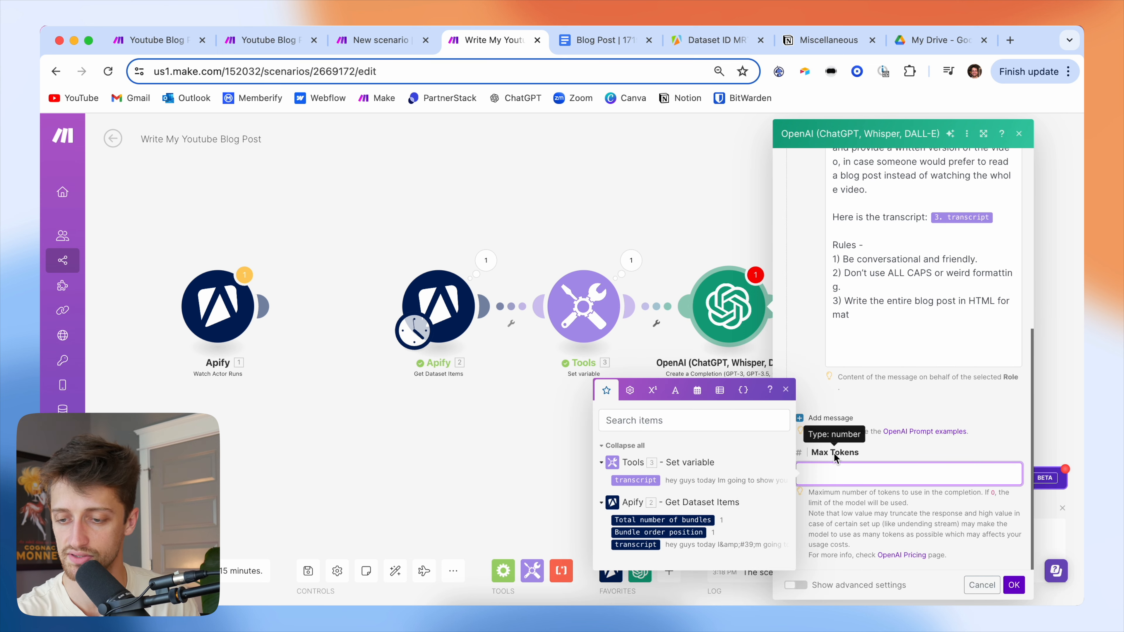
pyautogui.click(931, 444)
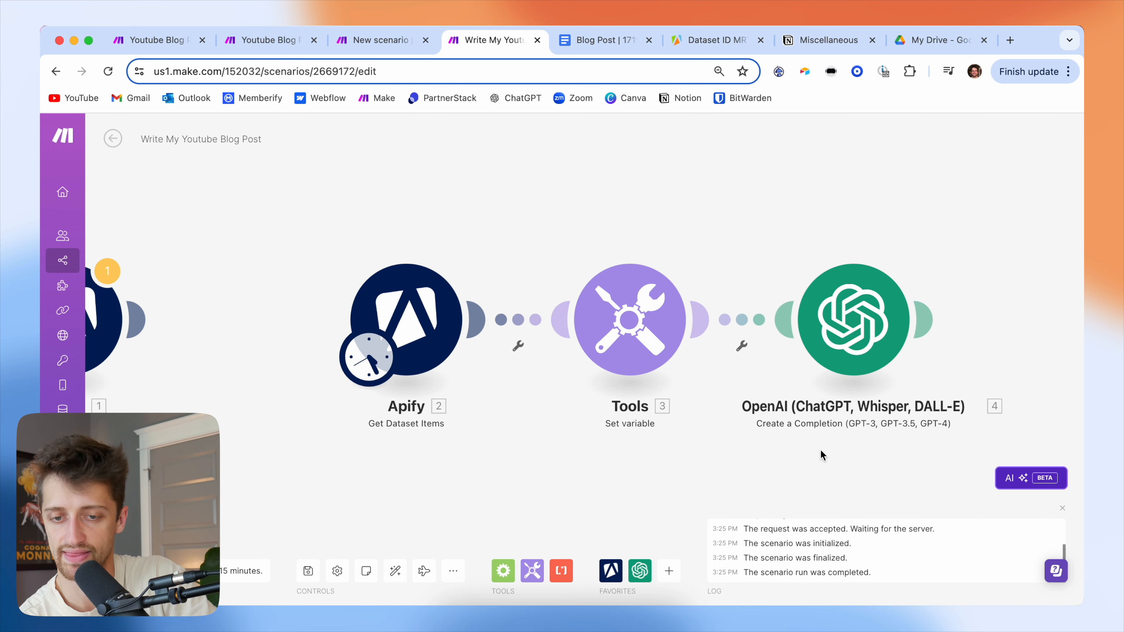
pyautogui.moveTo(820, 450); pyautogui.dragTo(730, 402)
pyautogui.scroll(-1, 751, 411)
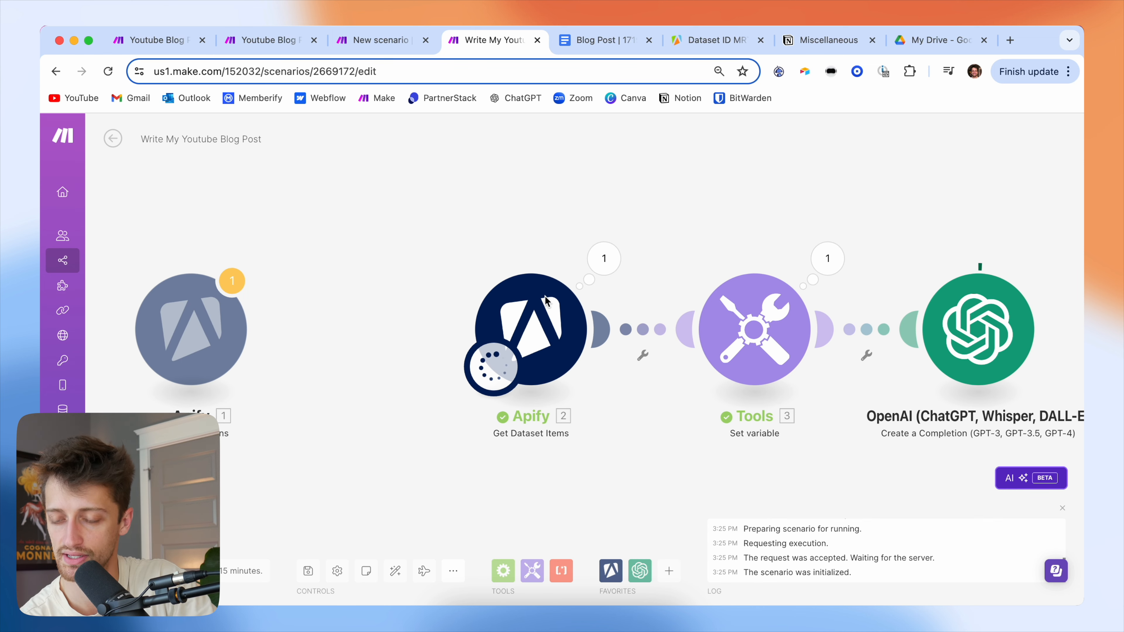
pyautogui.moveTo(715, 176); pyautogui.dragTo(599, 170)
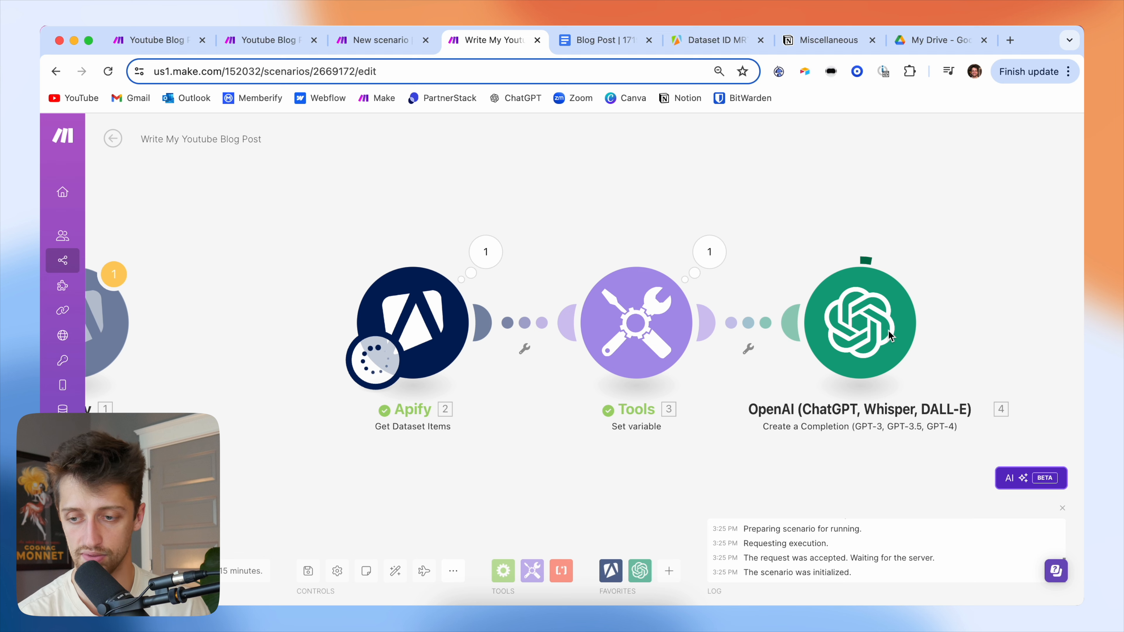
pyautogui.moveTo(958, 258); pyautogui.dragTo(853, 254)
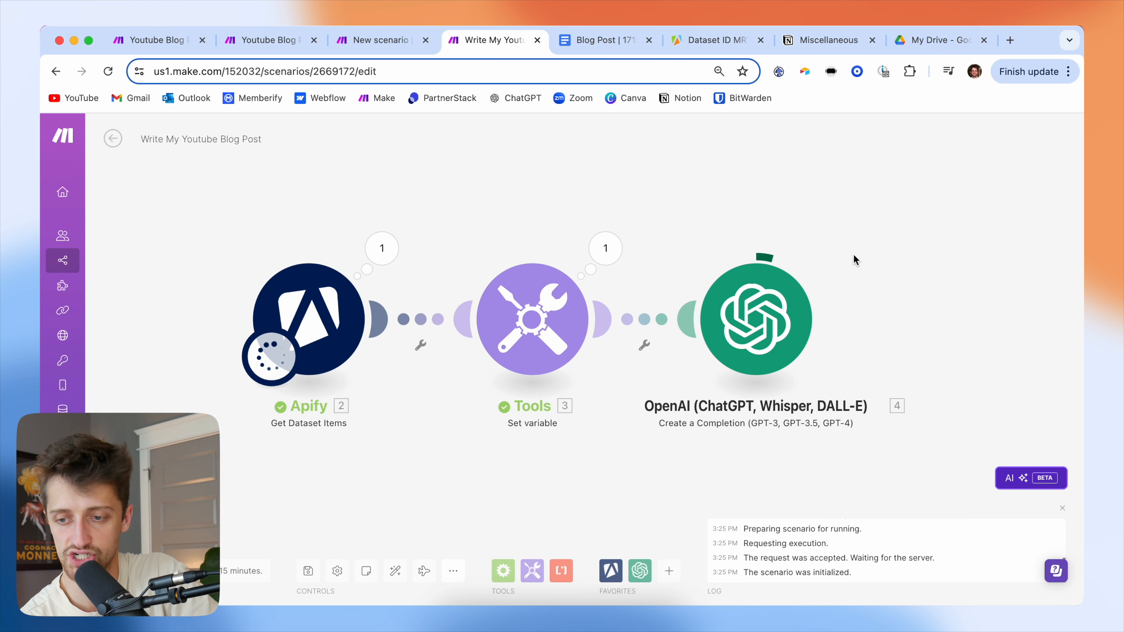
# Open the OpenAI run results and expand Choices > 1 > Message > Content
pyautogui.click(832, 251)
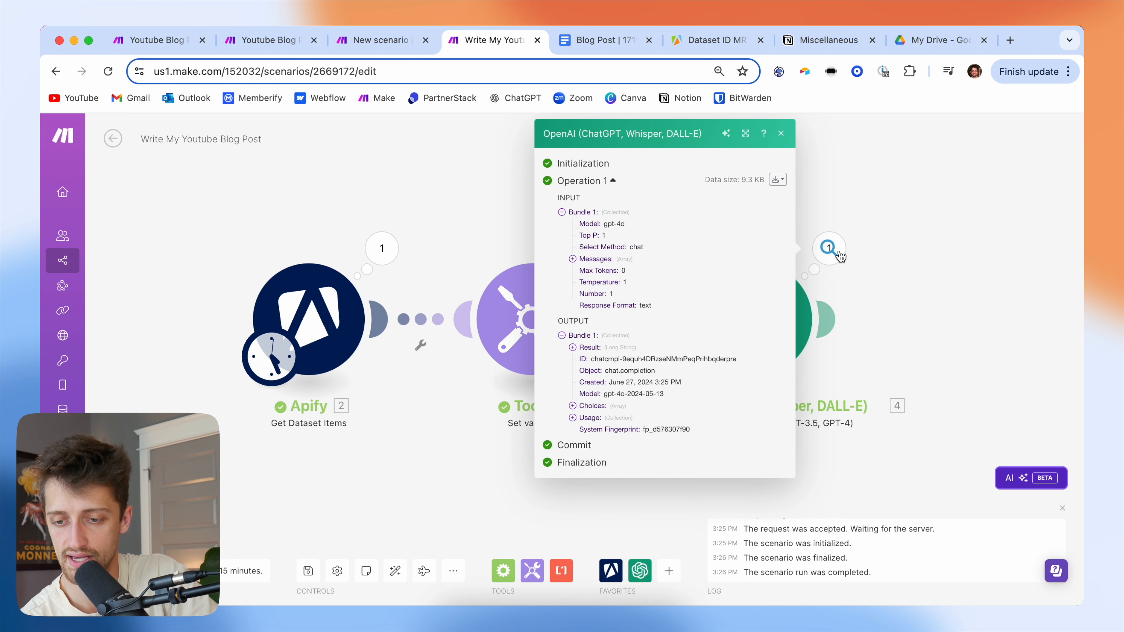
pyautogui.click(583, 412)
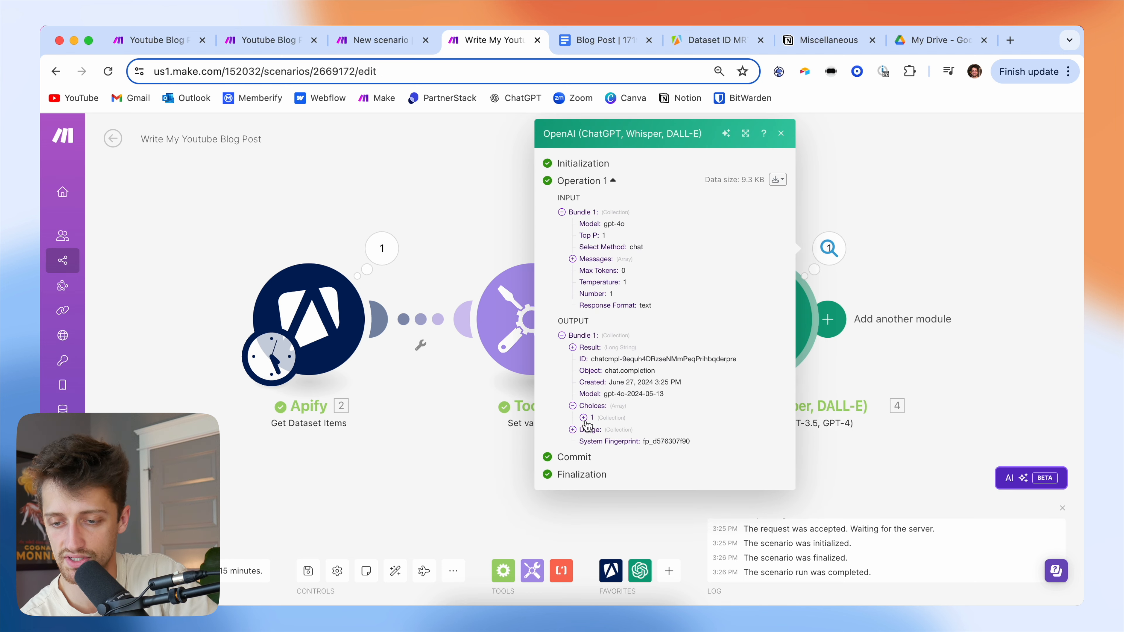
pyautogui.click(588, 418)
pyautogui.click(605, 441)
pyautogui.click(617, 466)
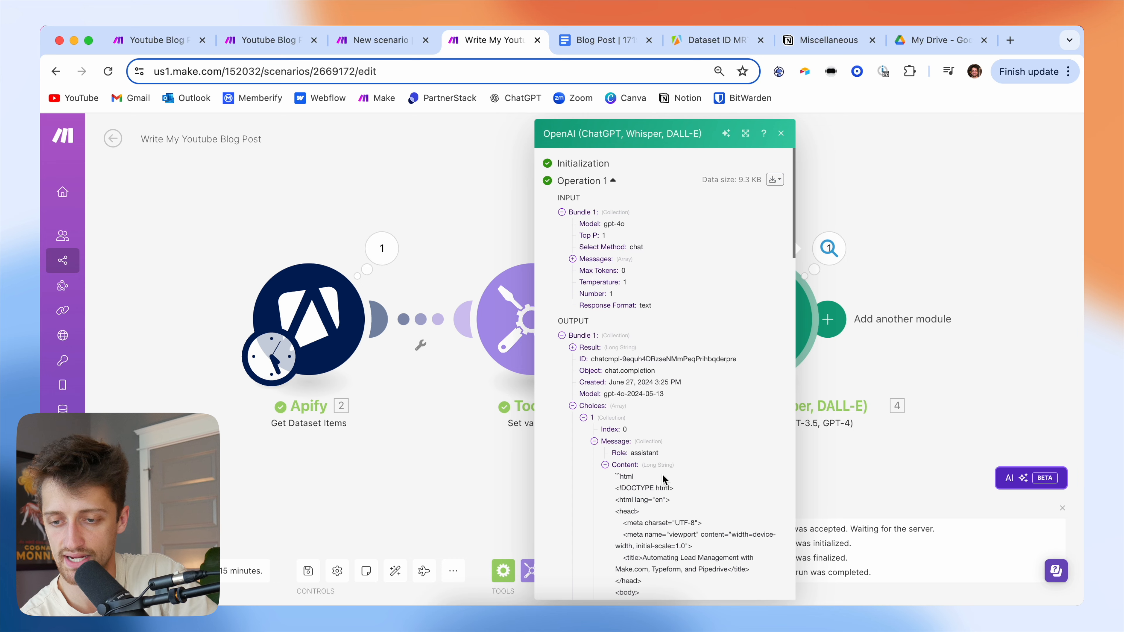
# Scroll through the generated HTML post, noting the Introduction and Setting Up the Lead Capture Form headings
pyautogui.scroll(-5, 663, 477)
pyautogui.moveTo(613, 254); pyautogui.dragTo(663, 428)
pyautogui.scroll(-3, 693, 444)
pyautogui.scroll(-1, 693, 444)
pyautogui.scroll(-2, 692, 404)
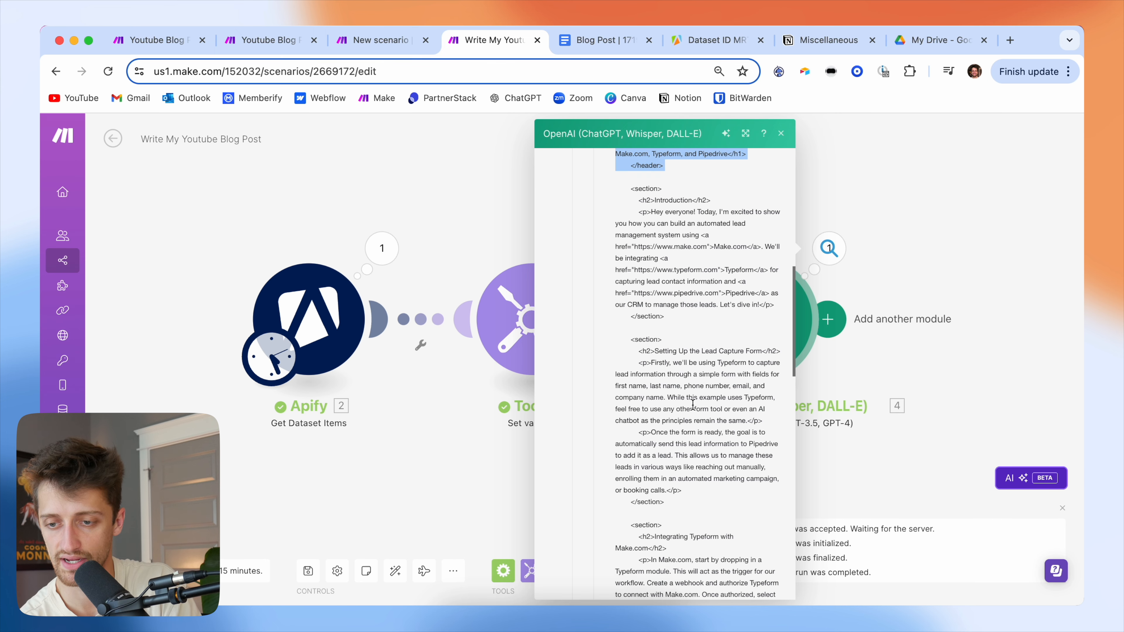
pyautogui.scroll(-1, 693, 403)
pyautogui.moveTo(685, 191); pyautogui.dragTo(667, 191)
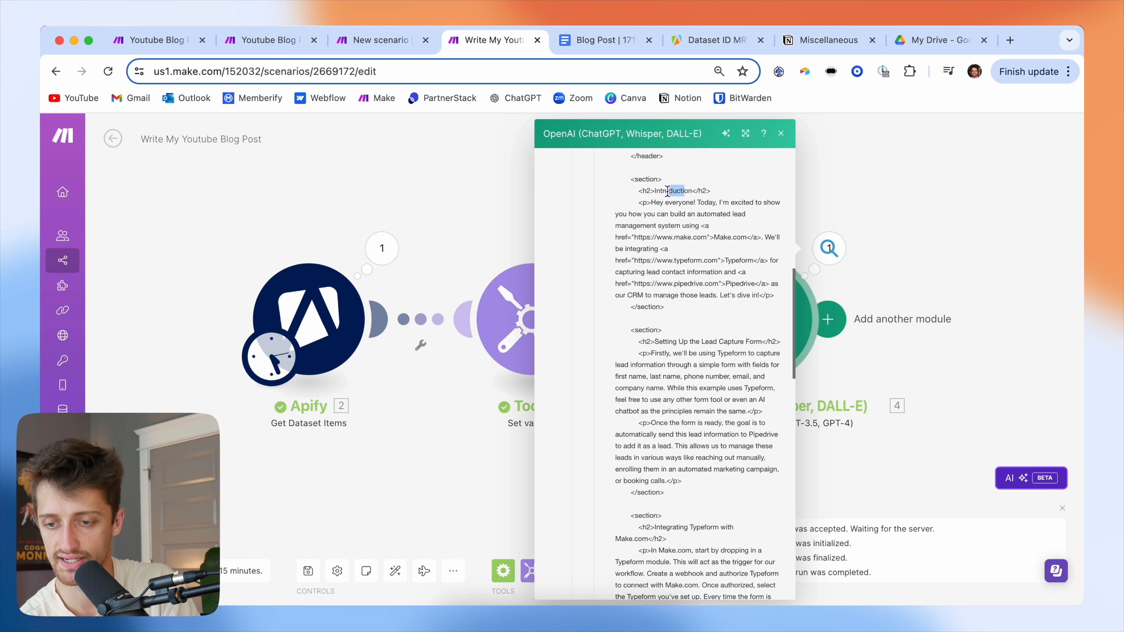
pyautogui.moveTo(713, 341); pyautogui.dragTo(674, 342)
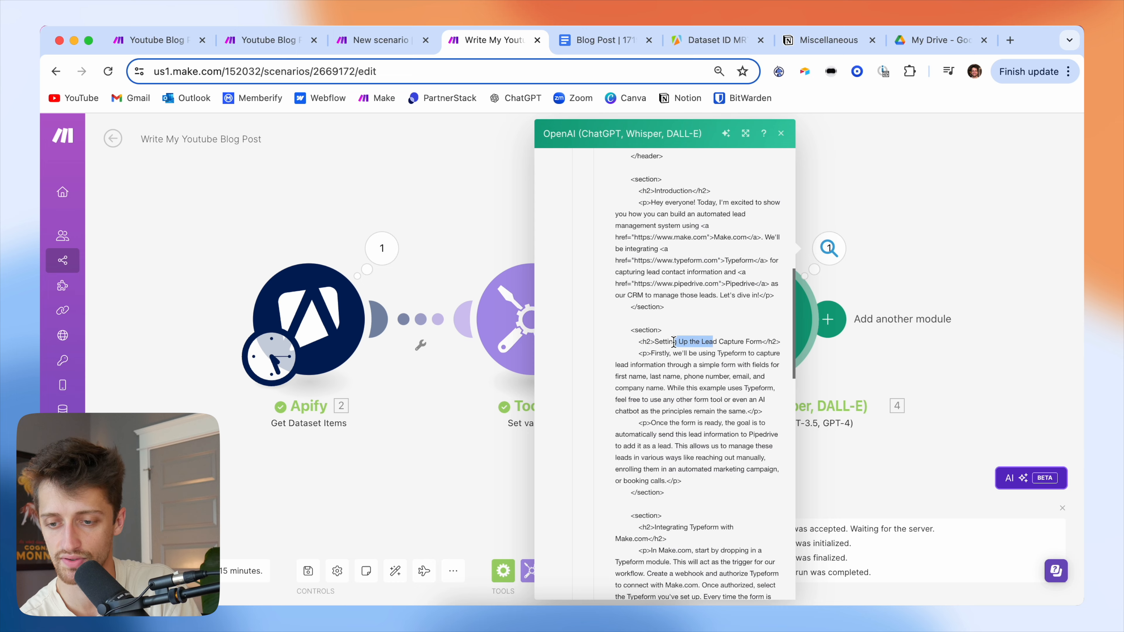
pyautogui.scroll(-15, 674, 403)
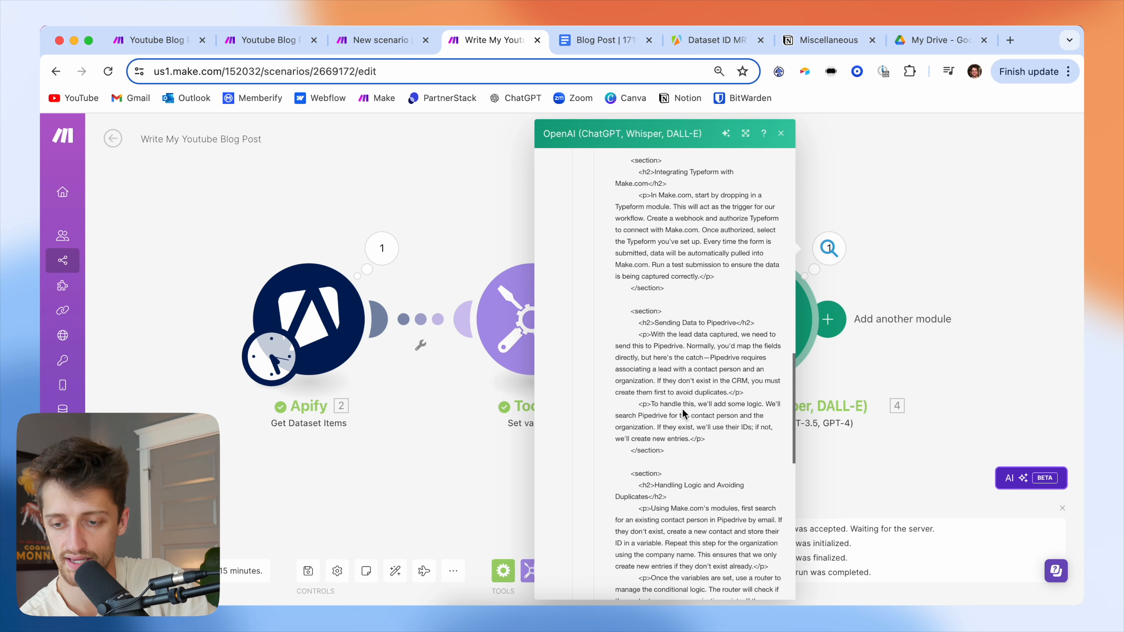
pyautogui.scroll(-10, 683, 414)
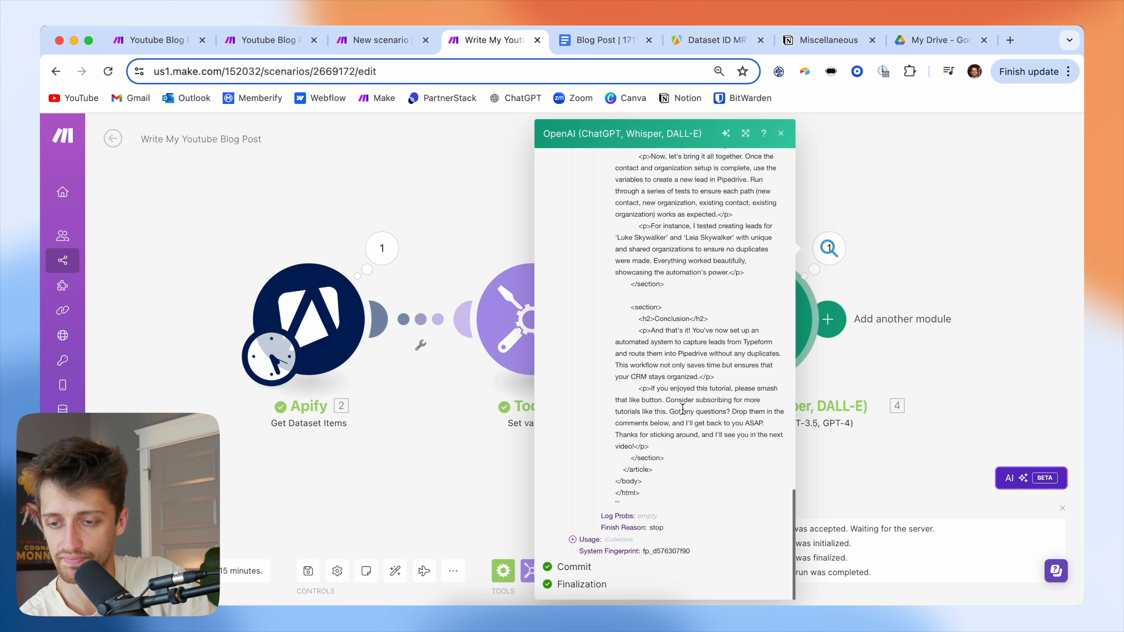
pyautogui.scroll(20, 683, 409)
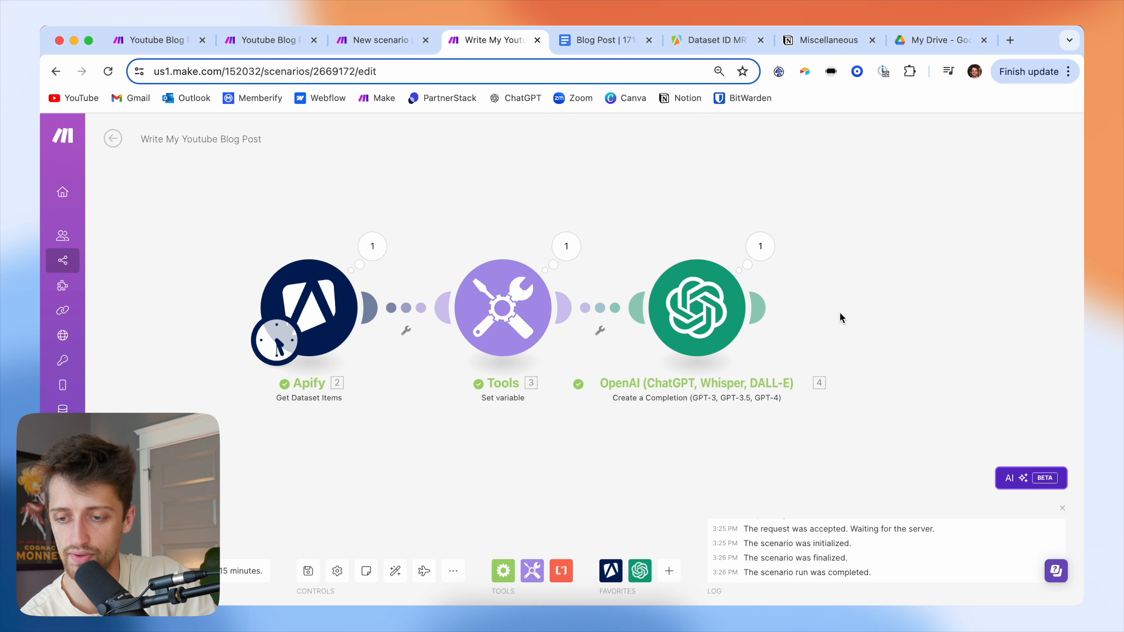
# Add a Google Docs Create a Document module after the OpenAI step, searching 'goog'
pyautogui.click(767, 307)
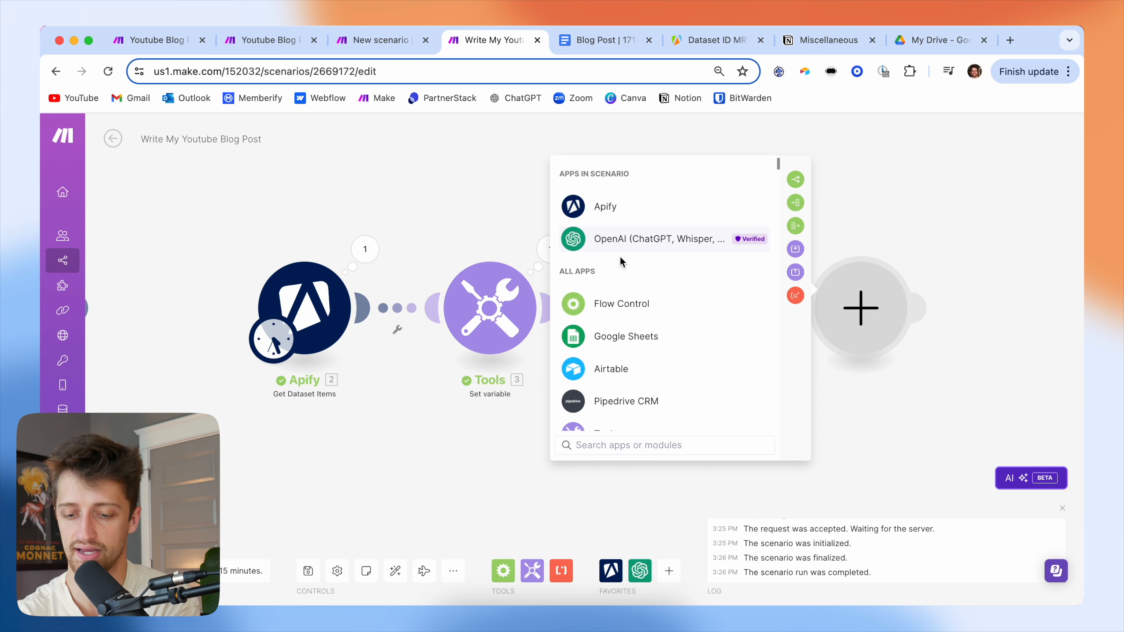
pyautogui.write('goog')
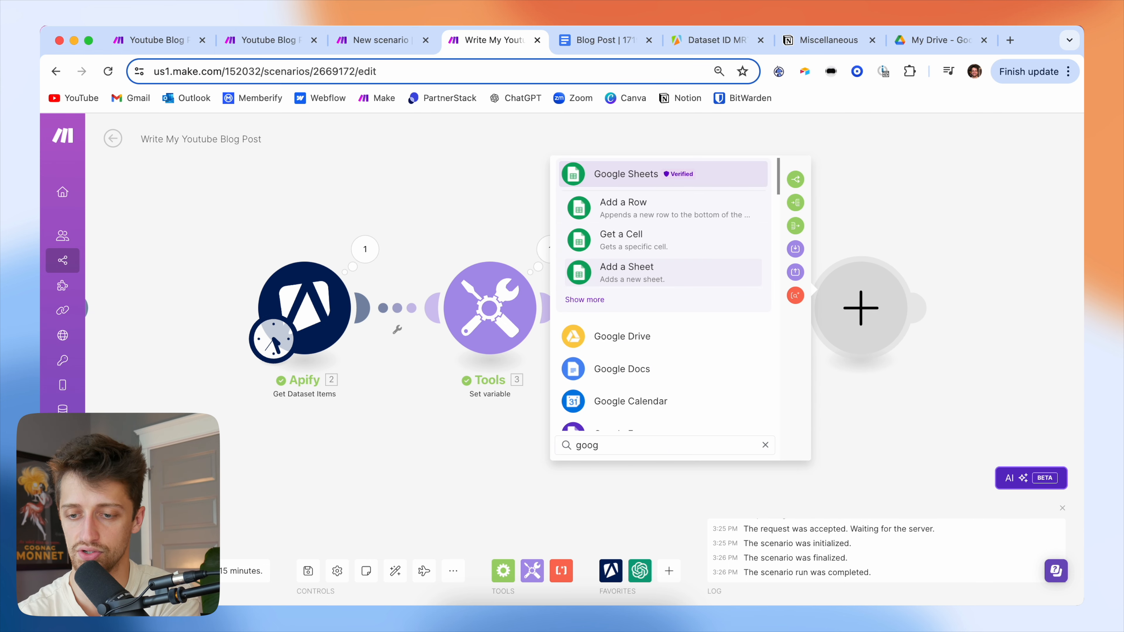
pyautogui.click(636, 368)
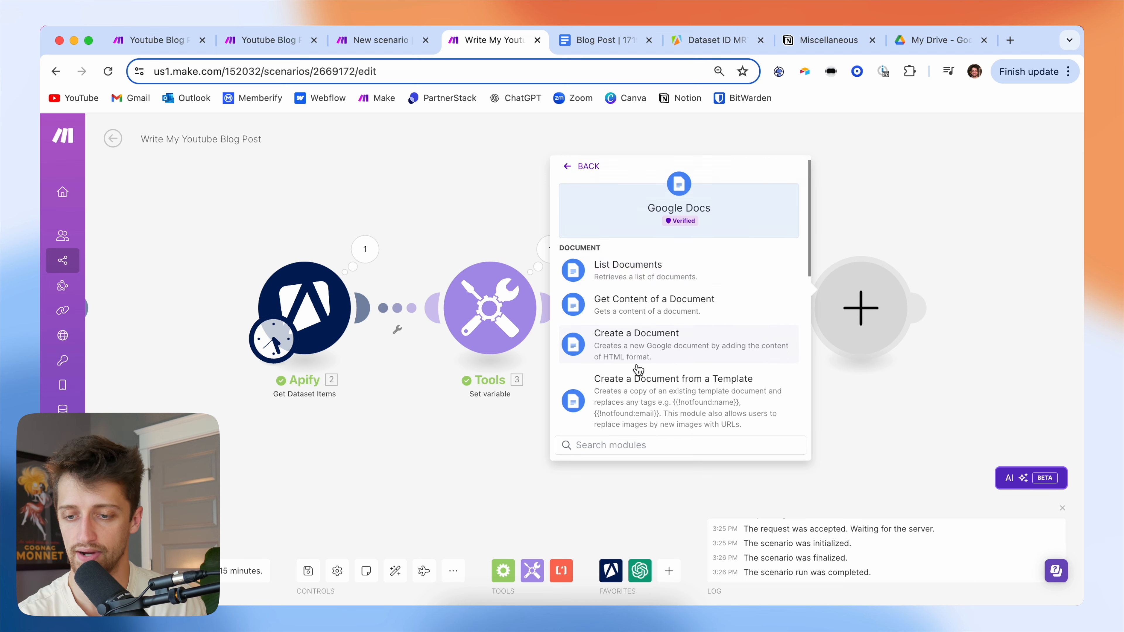
pyautogui.click(667, 347)
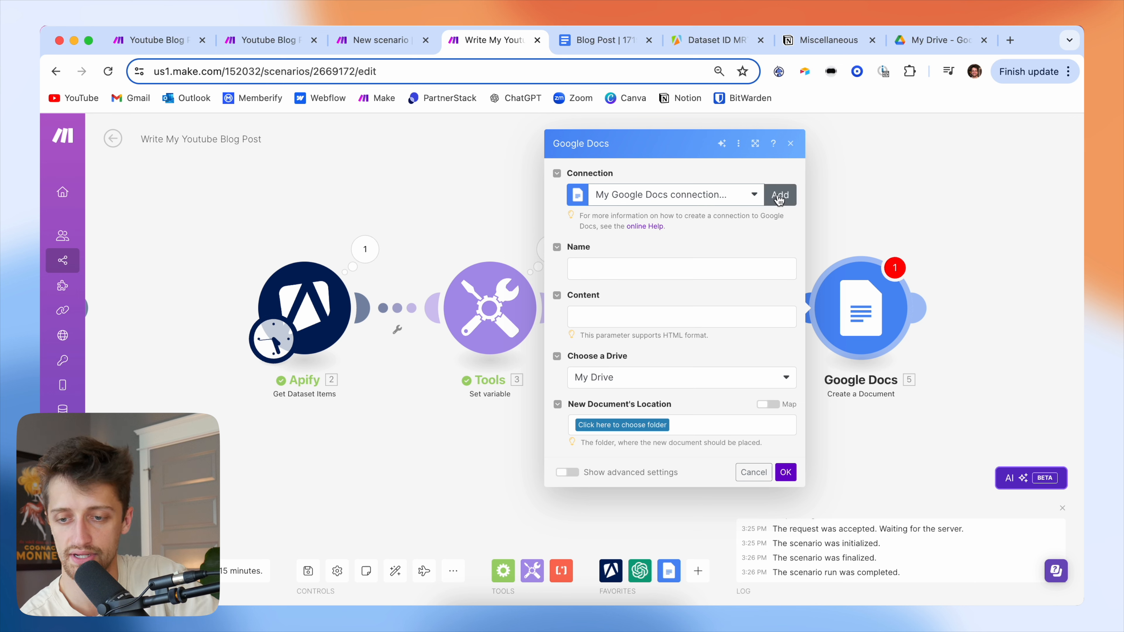
# Name the new document 'Blog Post |' followed by the mapped timestamp
pyautogui.click(651, 271)
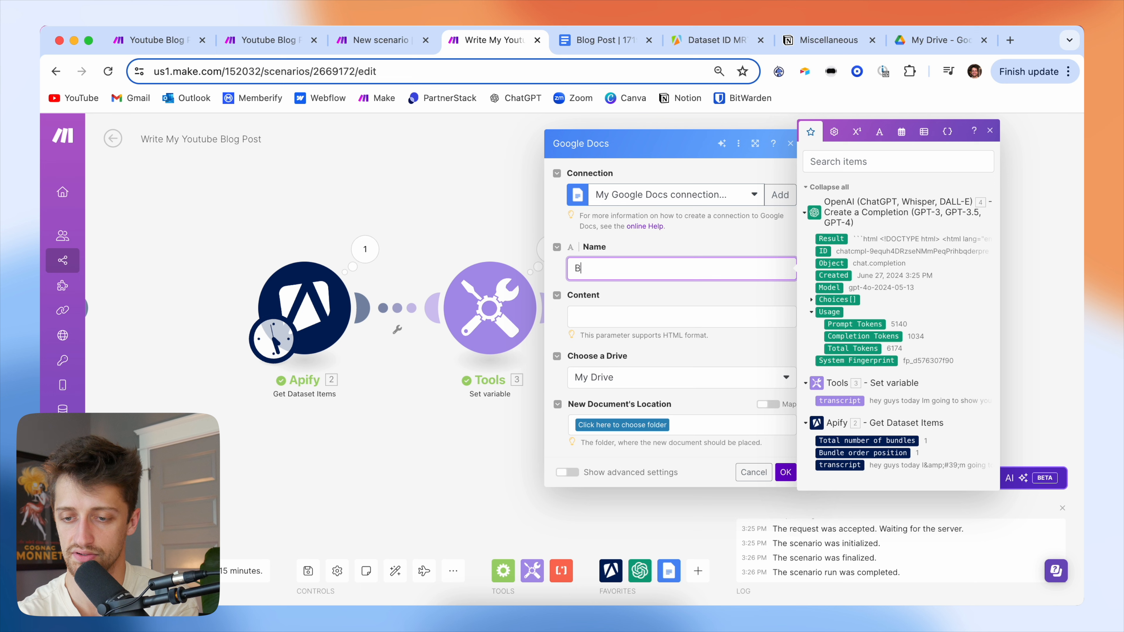
pyautogui.write('|')
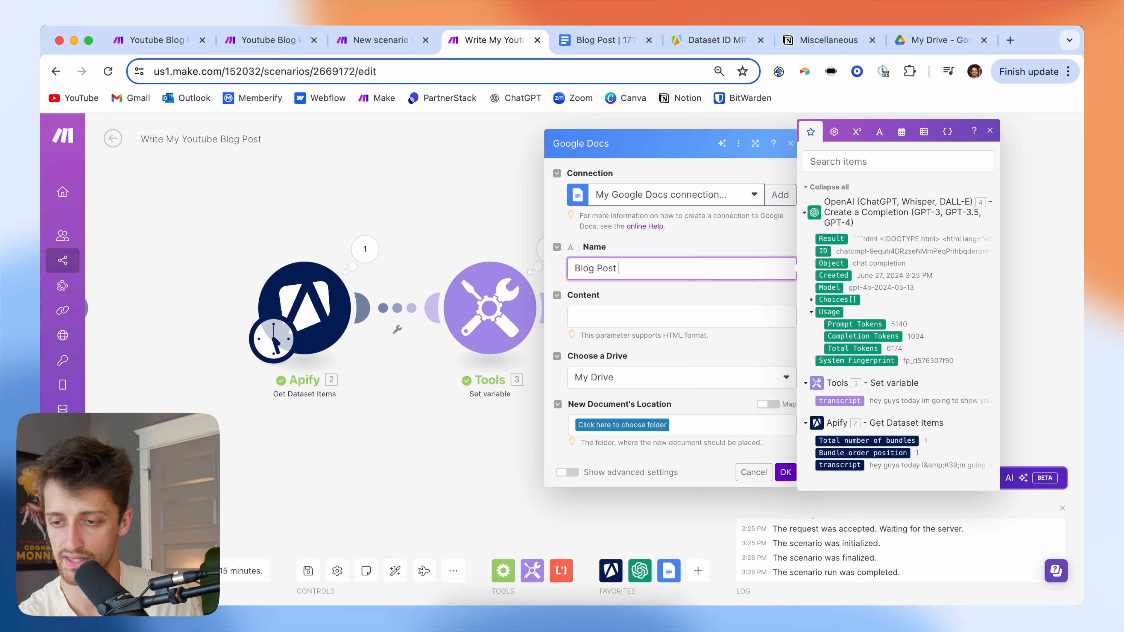
pyautogui.click(902, 137)
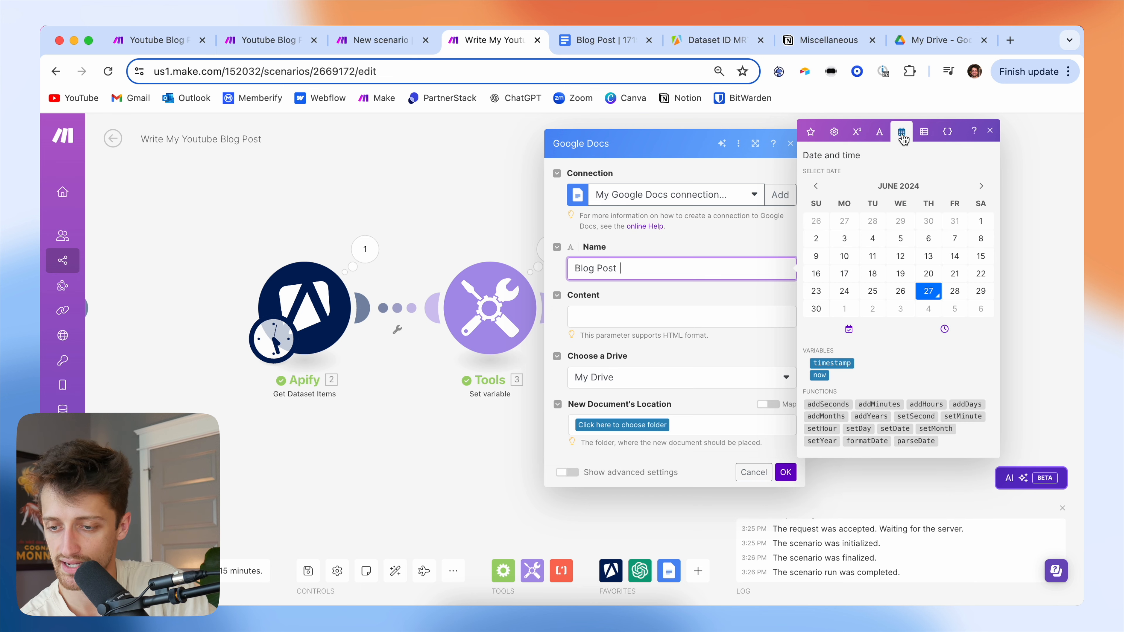
pyautogui.click(833, 364)
pyautogui.click(634, 292)
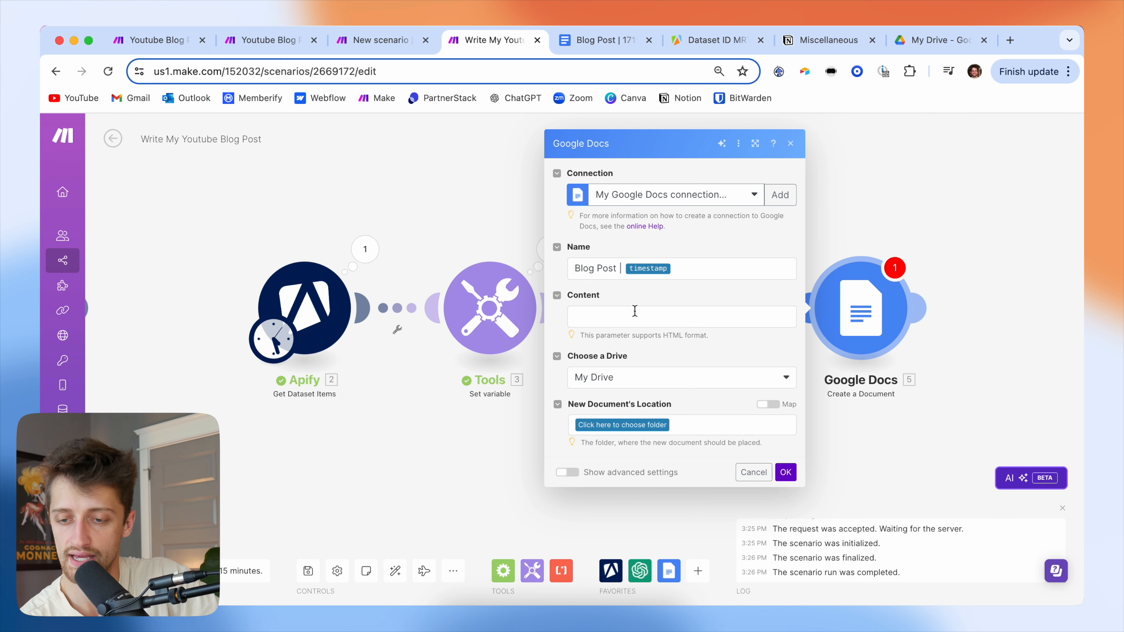
# Map the OpenAI Choices[].Message.Content into the document's Content field
pyautogui.click(635, 312)
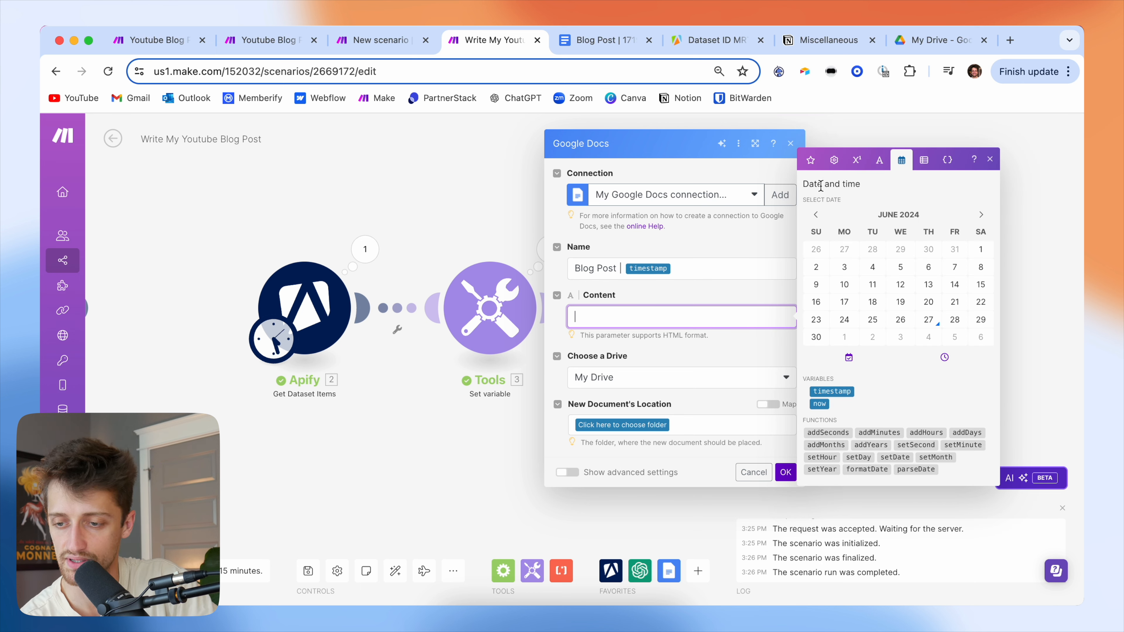
pyautogui.click(811, 160)
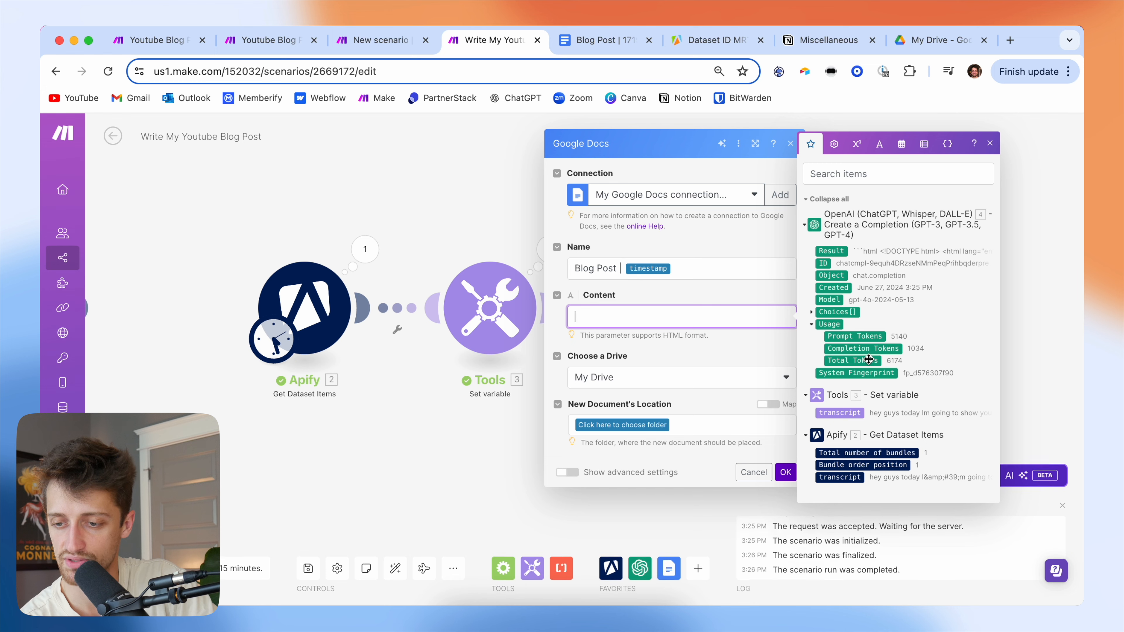
pyautogui.click(812, 312)
pyautogui.click(819, 360)
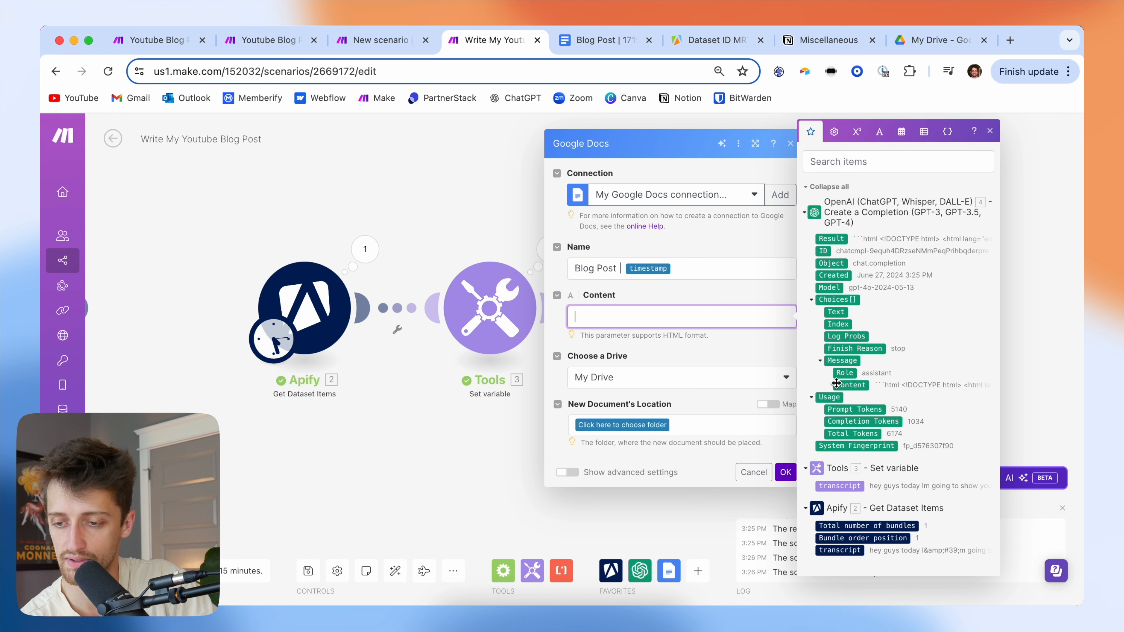
pyautogui.click(859, 386)
pyautogui.click(691, 354)
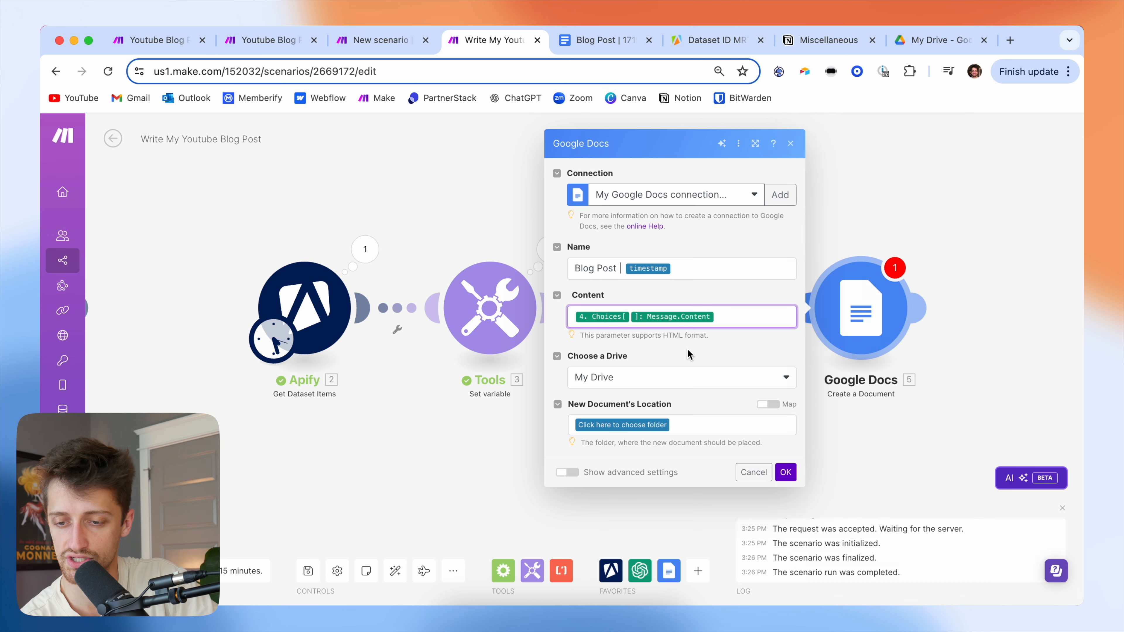
# Store the document in My Drive's Blog Posts folder, confirm the module, and save the scenario
pyautogui.click(637, 381)
pyautogui.click(626, 404)
pyautogui.click(637, 423)
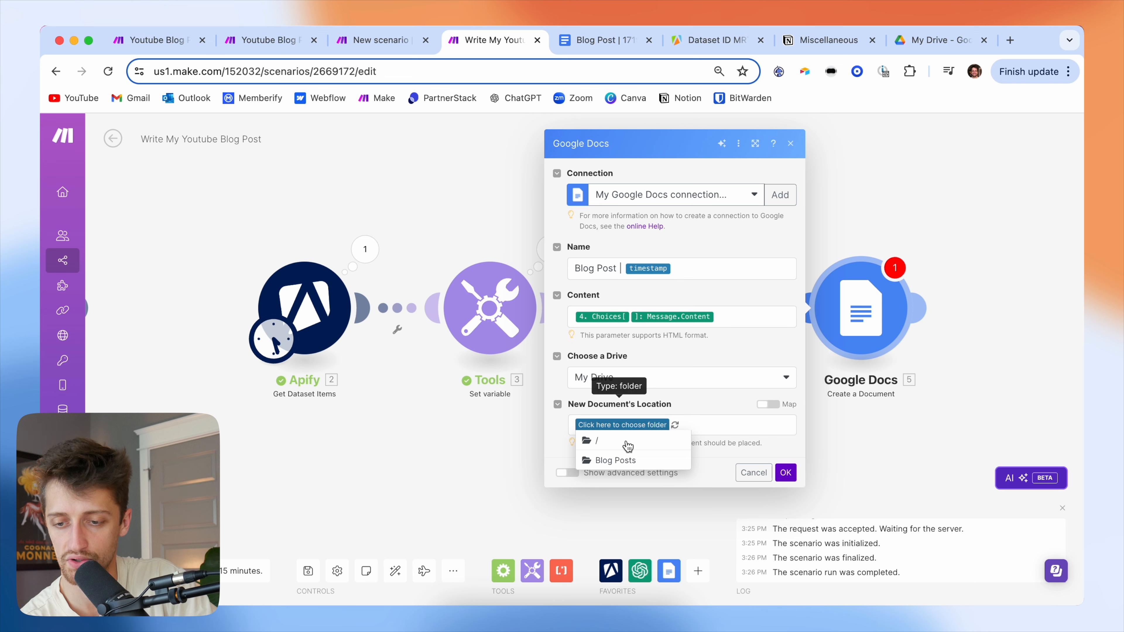
pyautogui.click(624, 463)
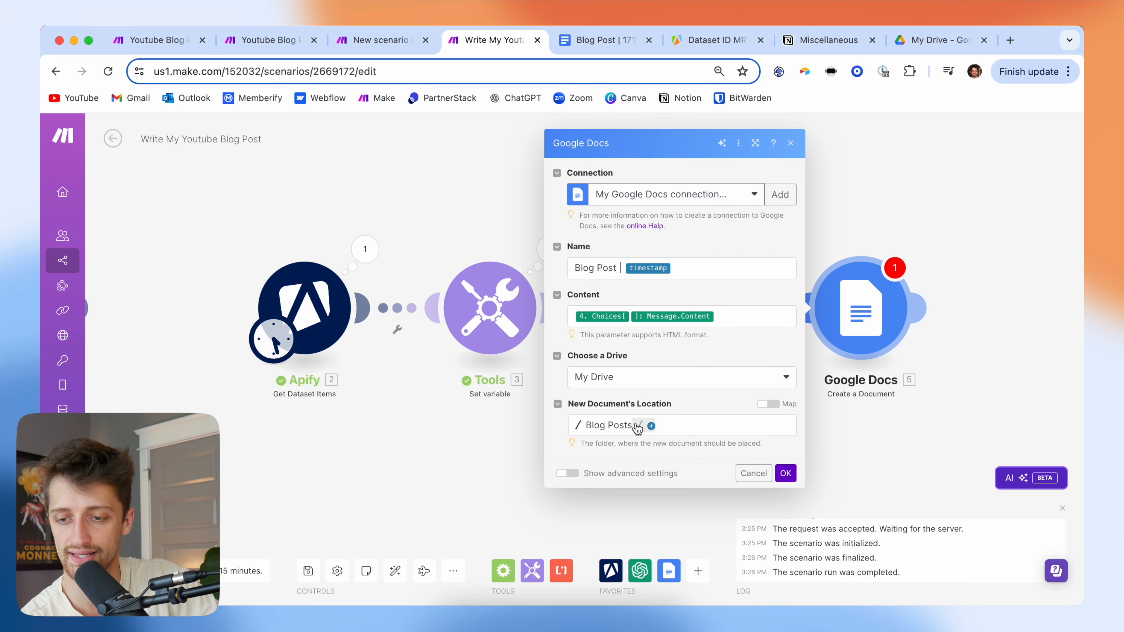
pyautogui.click(780, 470)
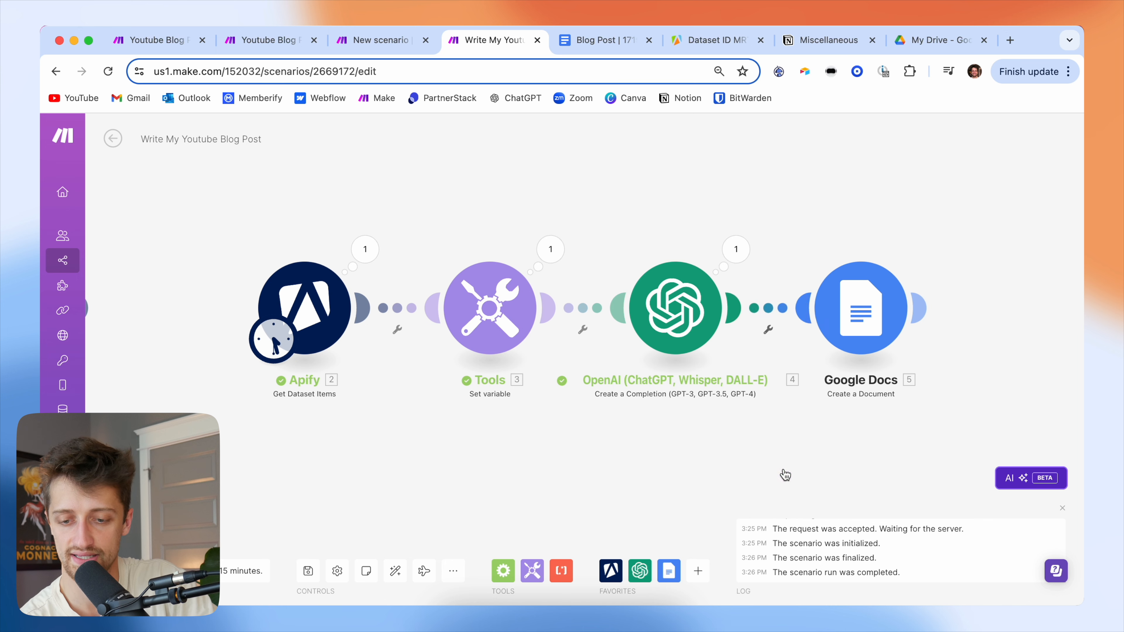
pyautogui.click(308, 572)
# Make Watch Actor Runs the trigger, connect it to Get Dataset Items, and auto-align the modules
pyautogui.scroll(-10, 397, 465)
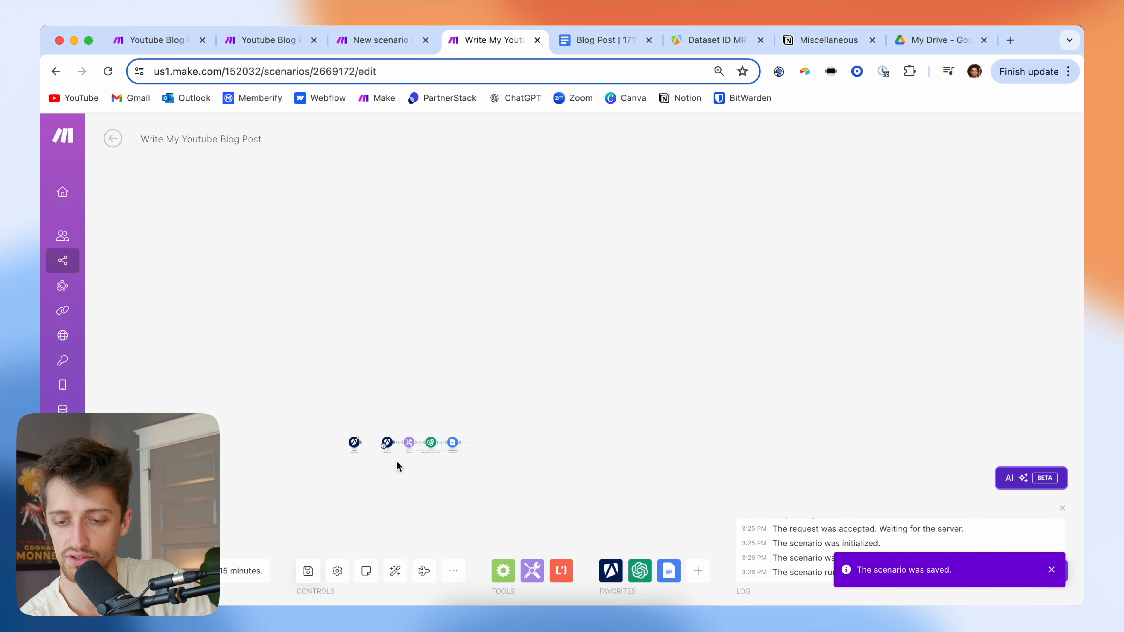
pyautogui.scroll(10, 416, 455)
pyautogui.moveTo(416, 455); pyautogui.dragTo(752, 428)
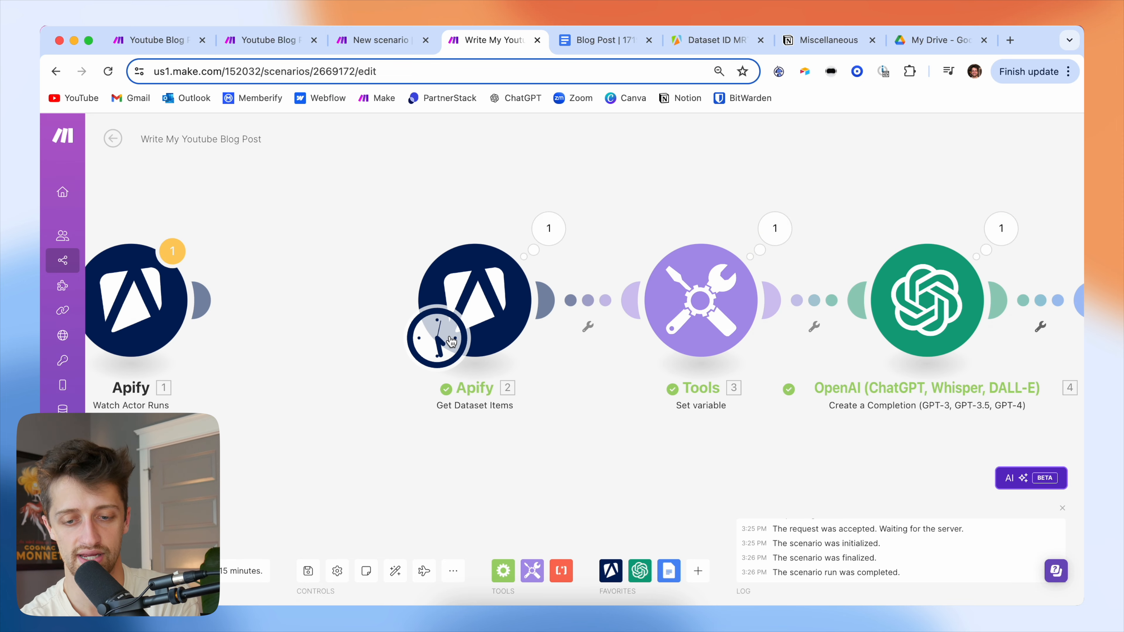
pyautogui.moveTo(447, 340); pyautogui.dragTo(168, 343)
pyautogui.moveTo(391, 300); pyautogui.dragTo(211, 300)
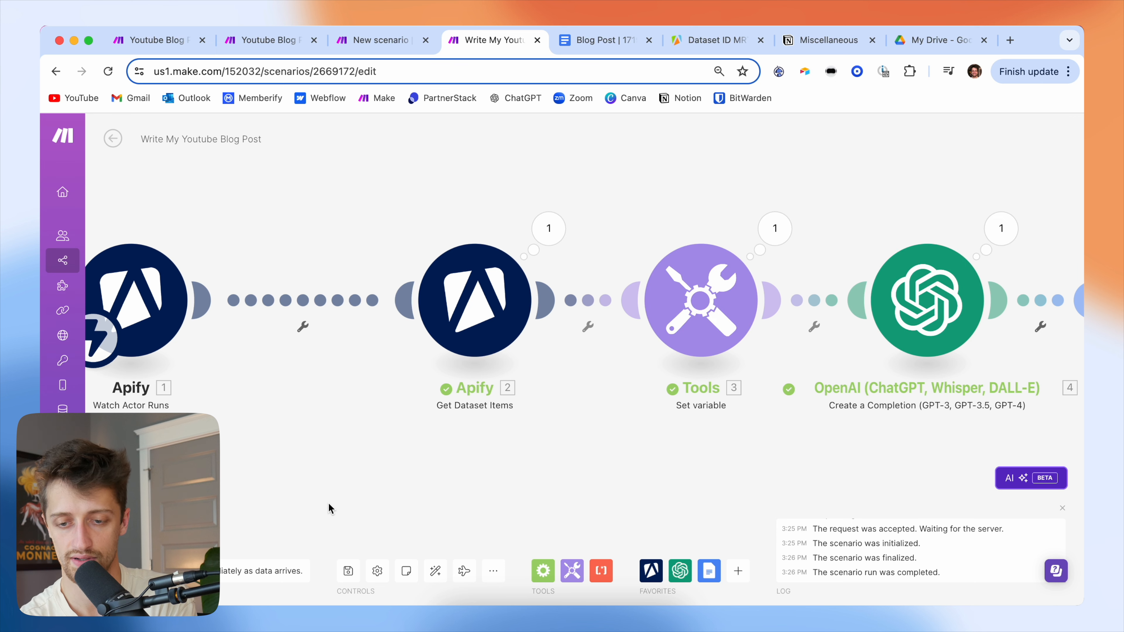
pyautogui.click(436, 570)
# Replace Get Dataset Items' fixed Dataset ID with the trigger's defaultDatasetId
pyautogui.click(396, 330)
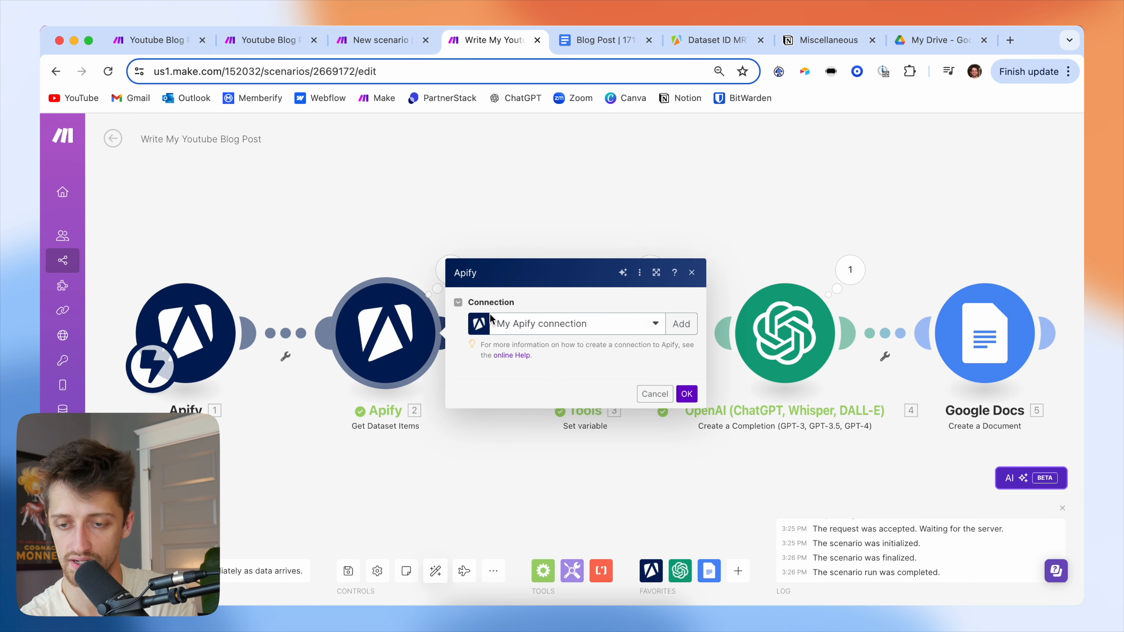
pyautogui.click(577, 261)
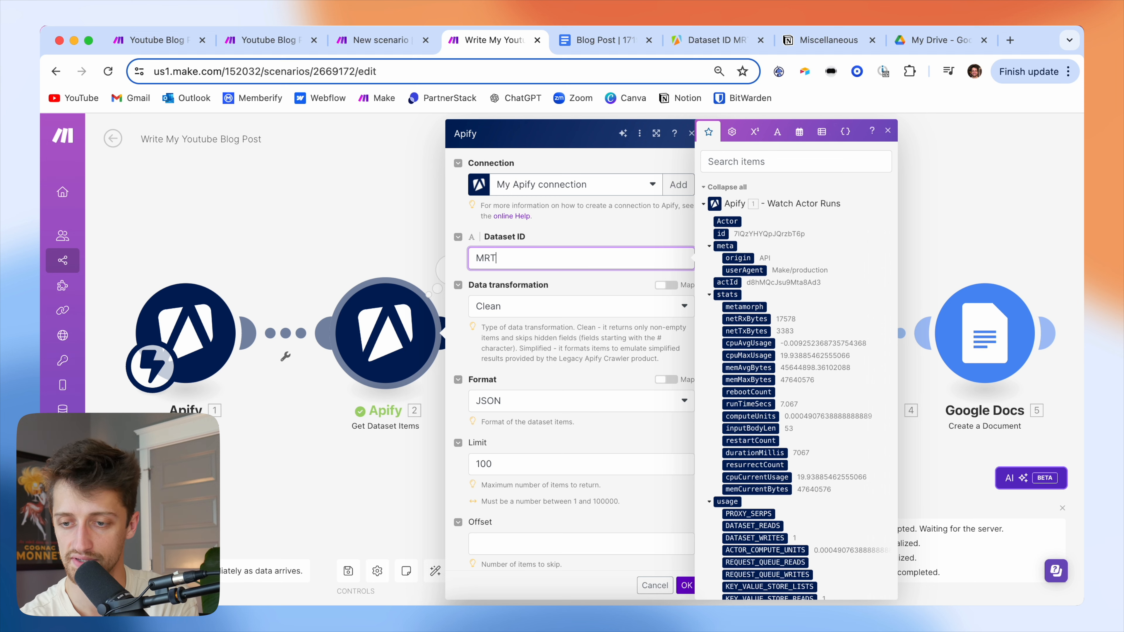
pyautogui.press('BackSpace')
pyautogui.press('BackSpace')
pyautogui.press('BackSpace')
pyautogui.scroll(-10, 751, 285)
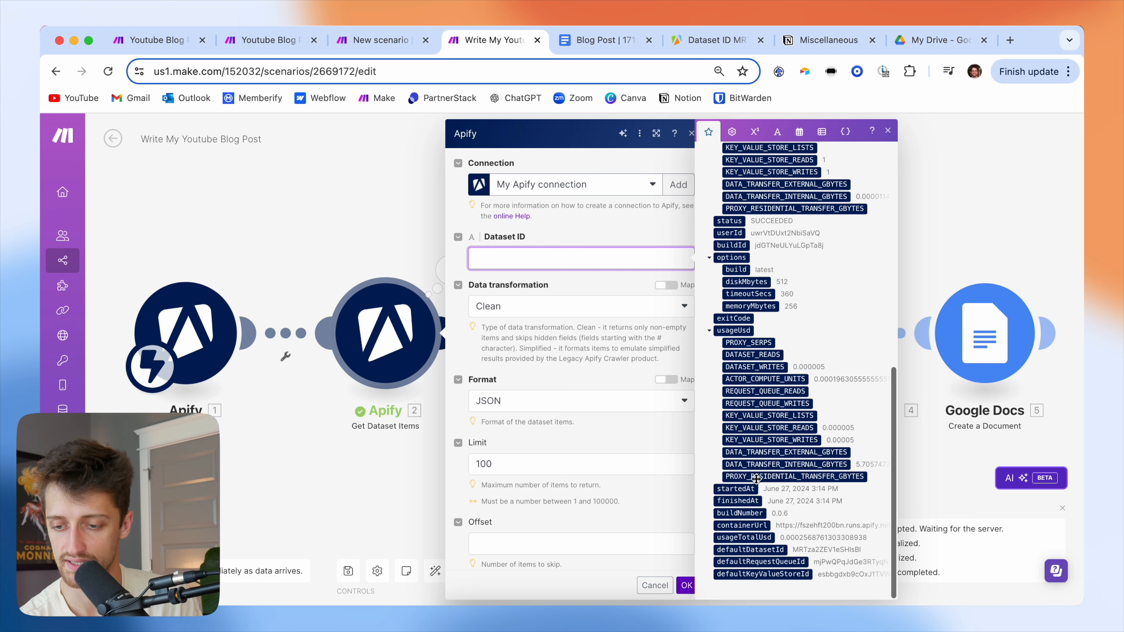
pyautogui.click(772, 551)
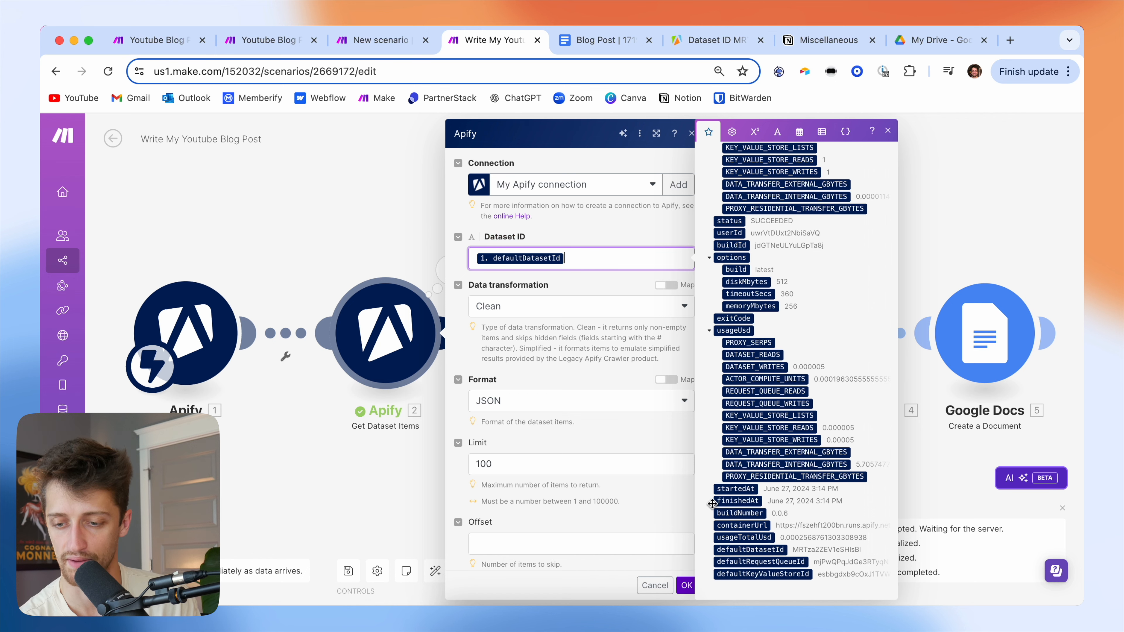
pyautogui.click(686, 586)
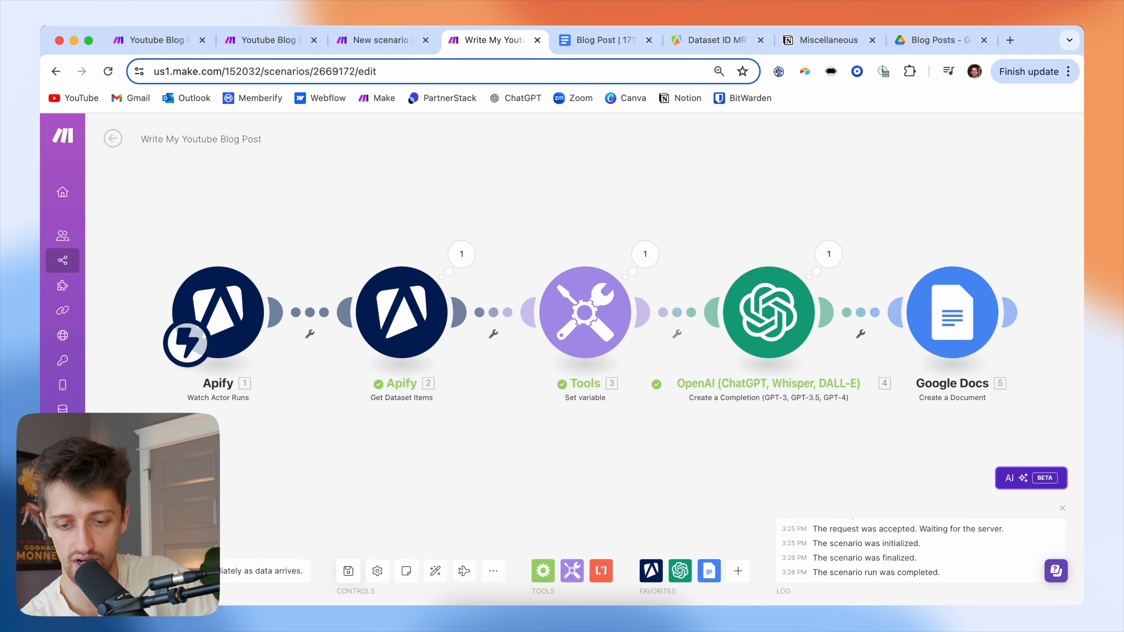
# Run the Write My Youtube Blog Post scenario once so Watch Actor Runs waits for data
pyautogui.click(131, 570)
pyautogui.moveTo(342, 487); pyautogui.dragTo(357, 453)
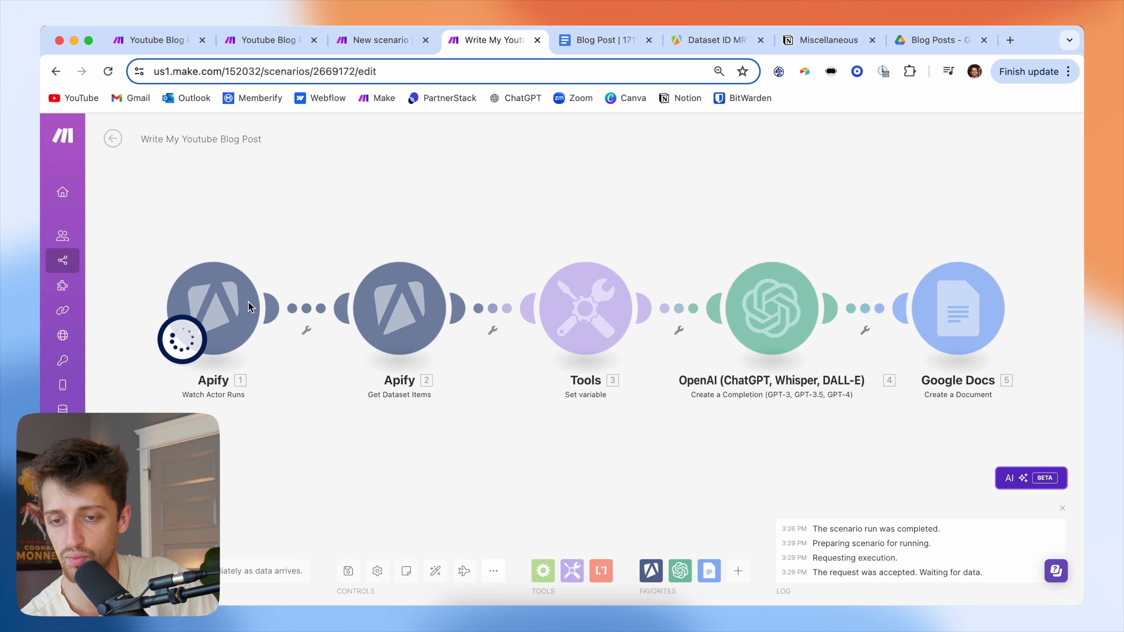
pyautogui.click(370, 43)
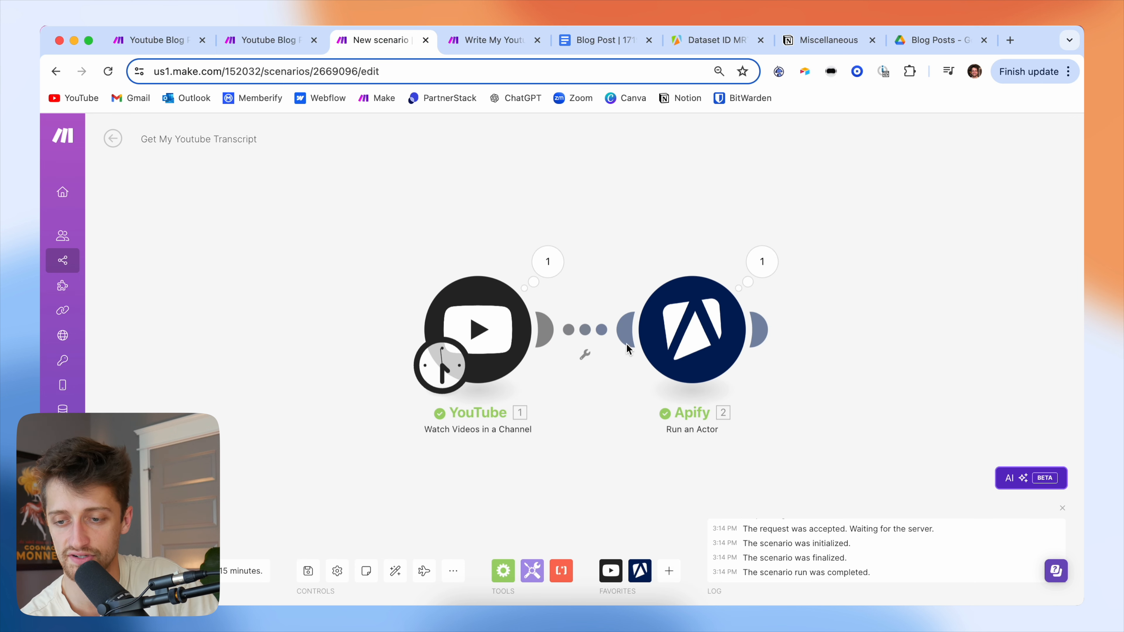
pyautogui.click(509, 55)
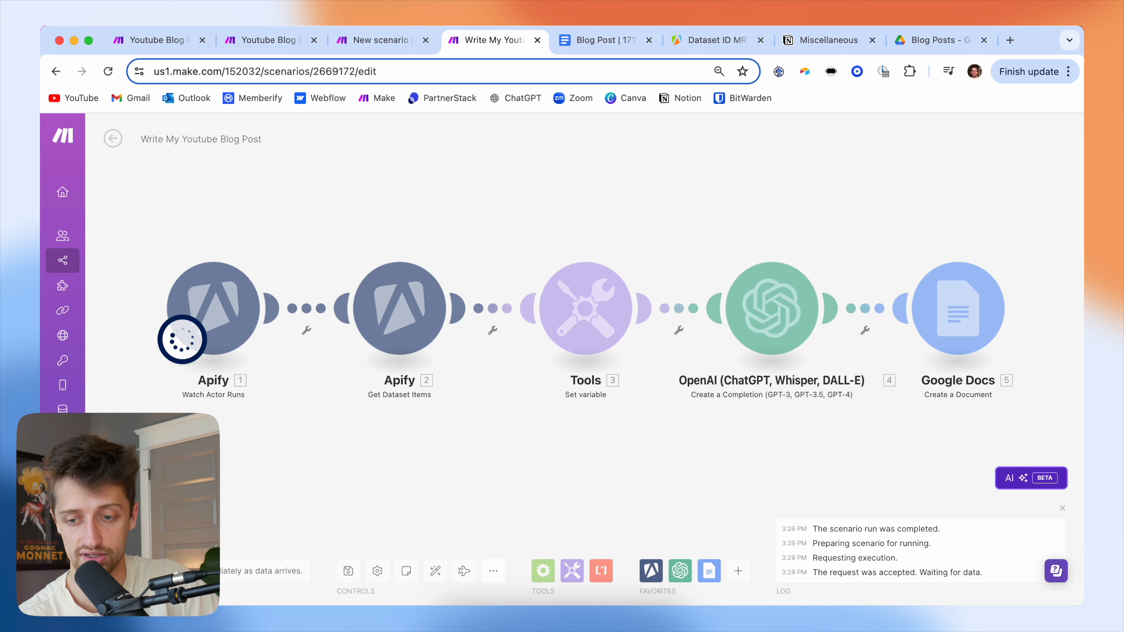
pyautogui.moveTo(247, 463); pyautogui.dragTo(260, 461)
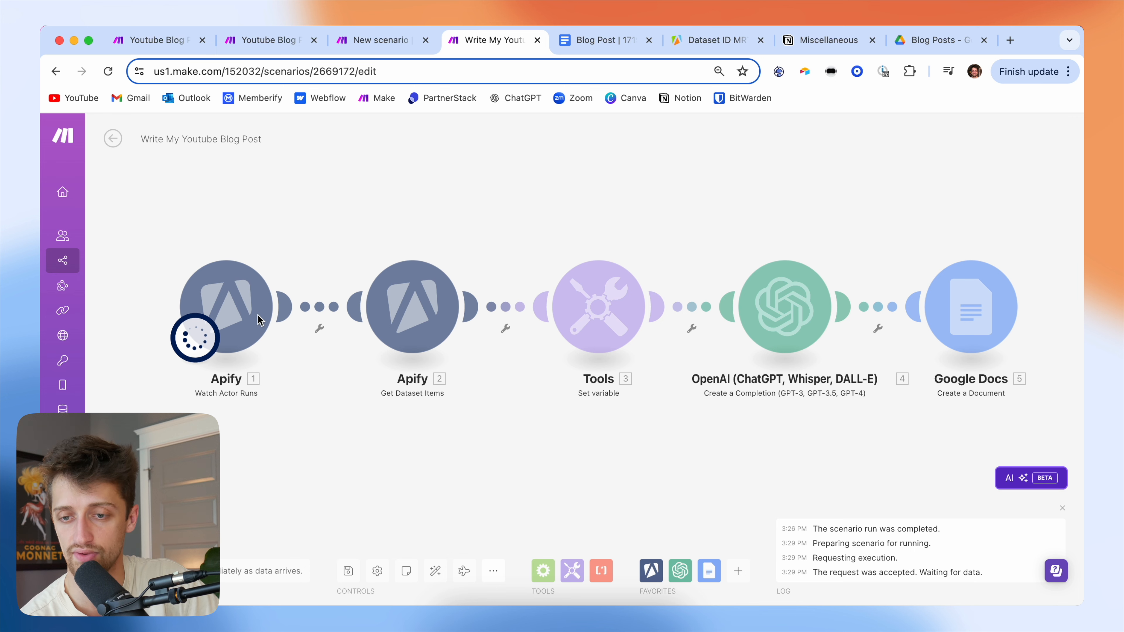
# Run the transcript scenario once, manually starting from the Automated Lead Management video
pyautogui.click(381, 40)
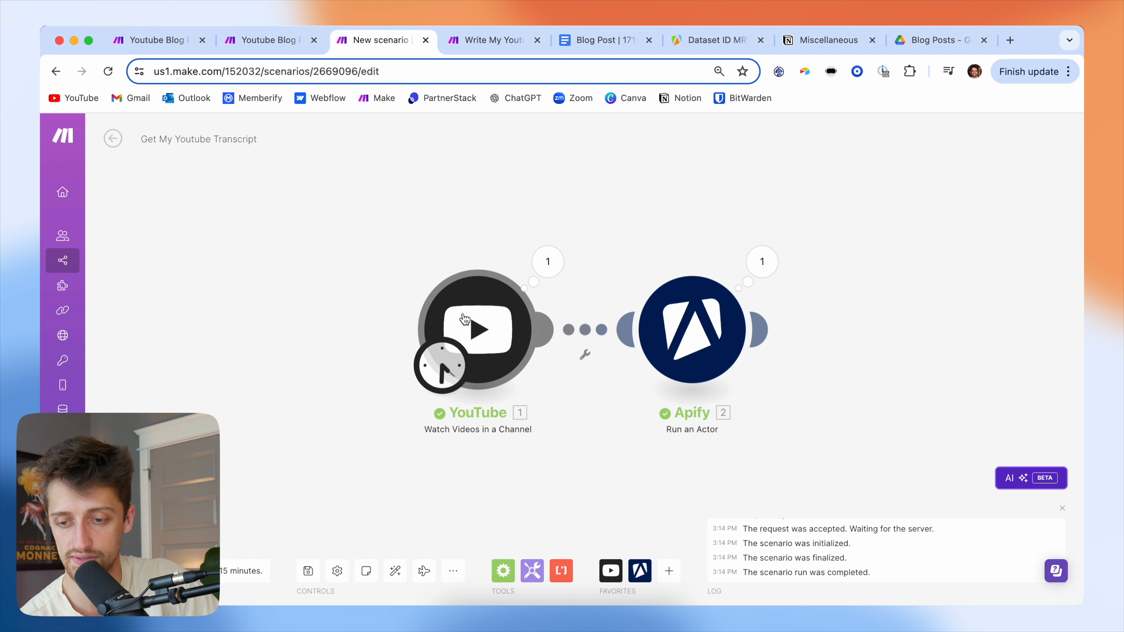
pyautogui.rightClick(492, 310)
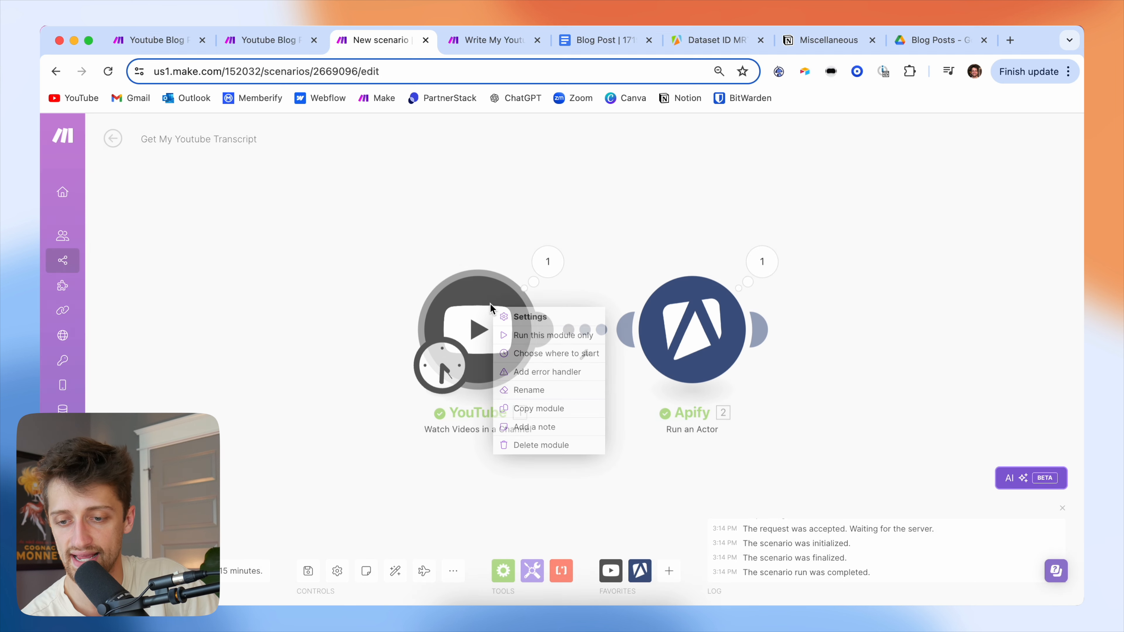
pyautogui.click(540, 361)
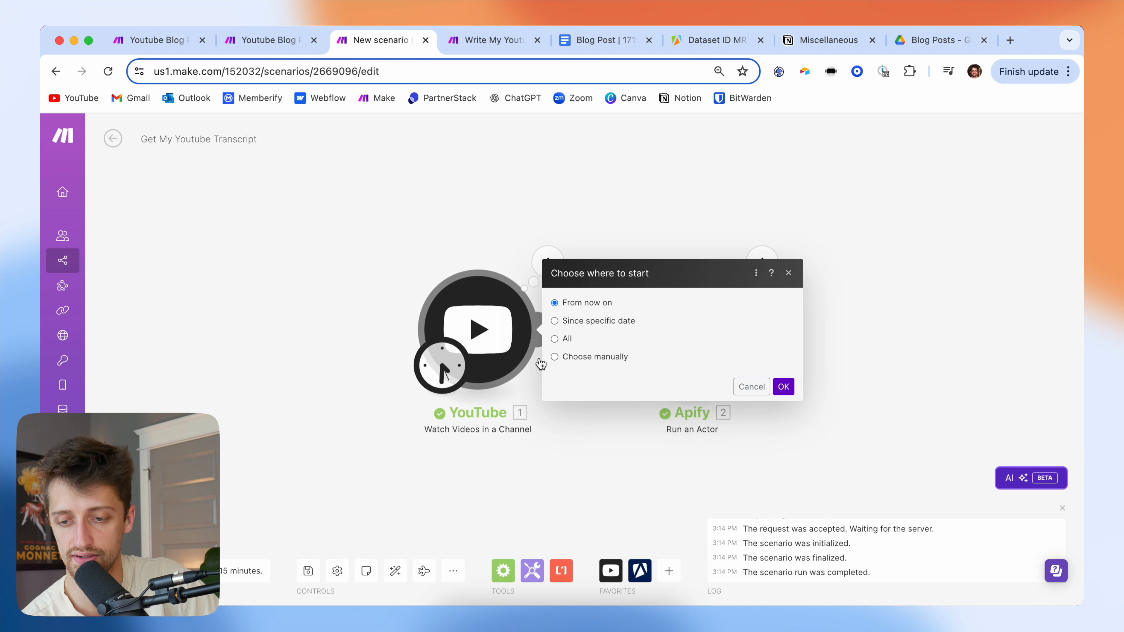
pyautogui.click(555, 357)
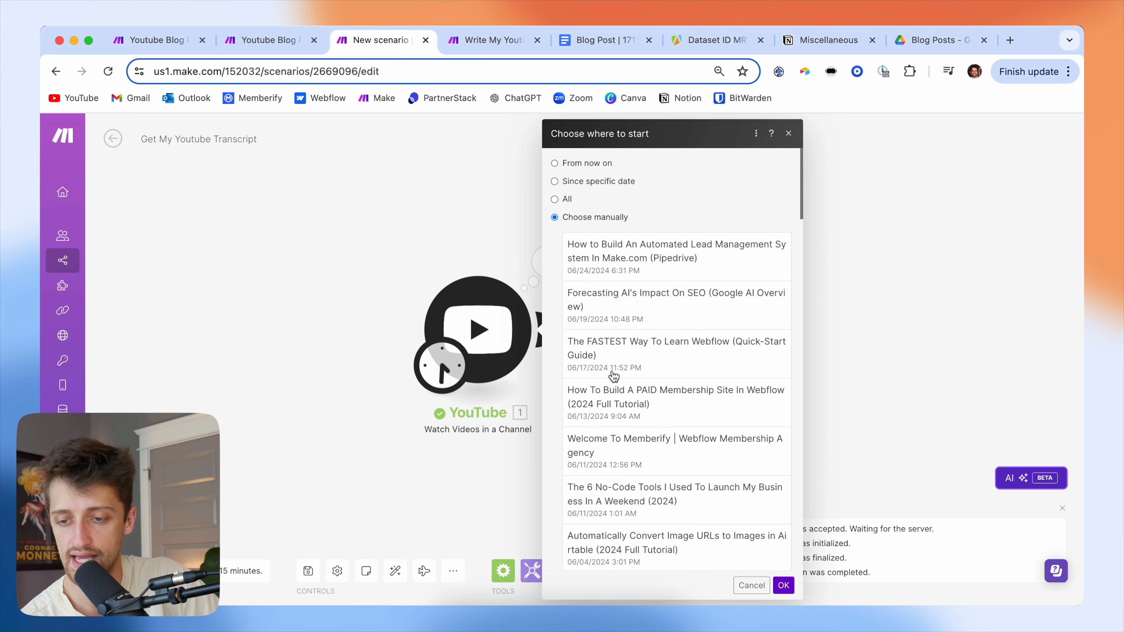
pyautogui.click(652, 271)
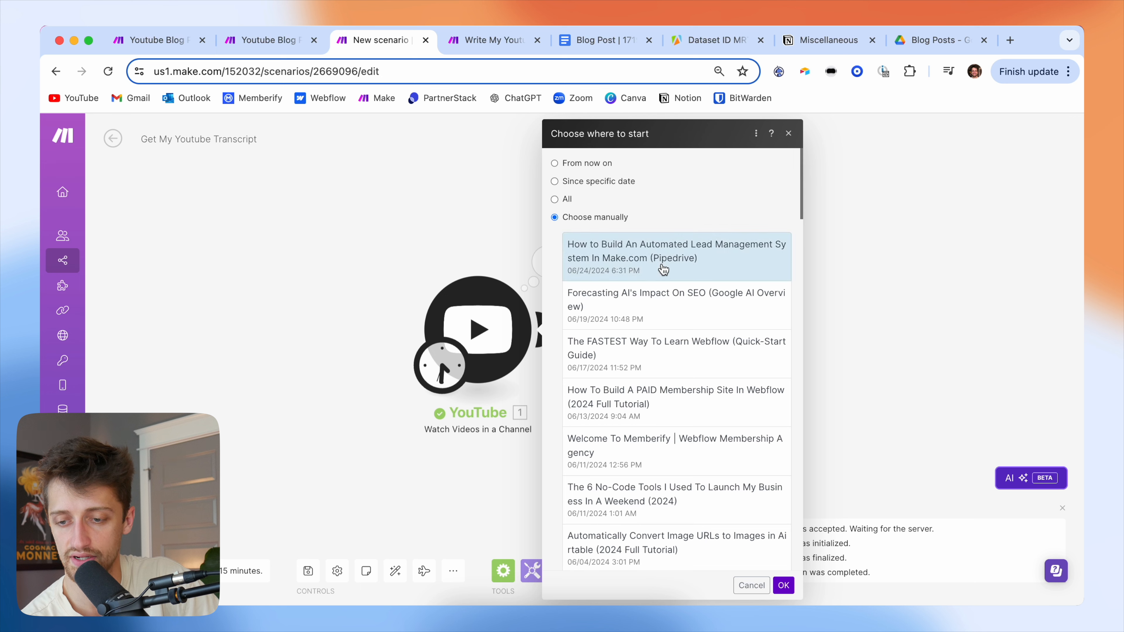
pyautogui.click(783, 584)
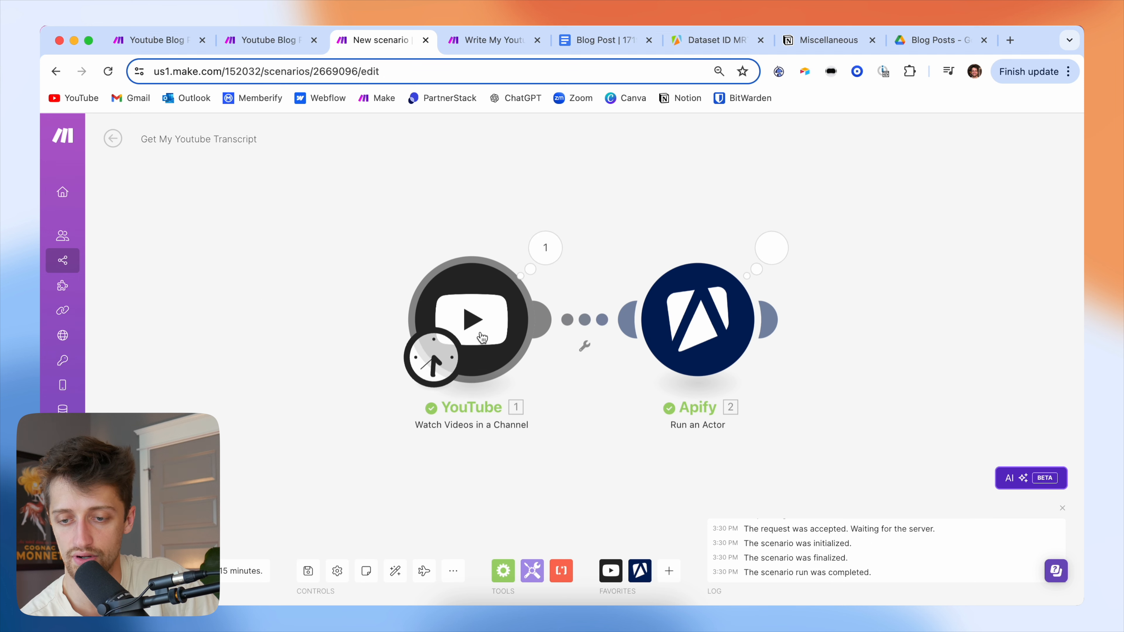
# Inspect the Apify actor's run output to confirm it returned one bundle
pyautogui.moveTo(731, 303)
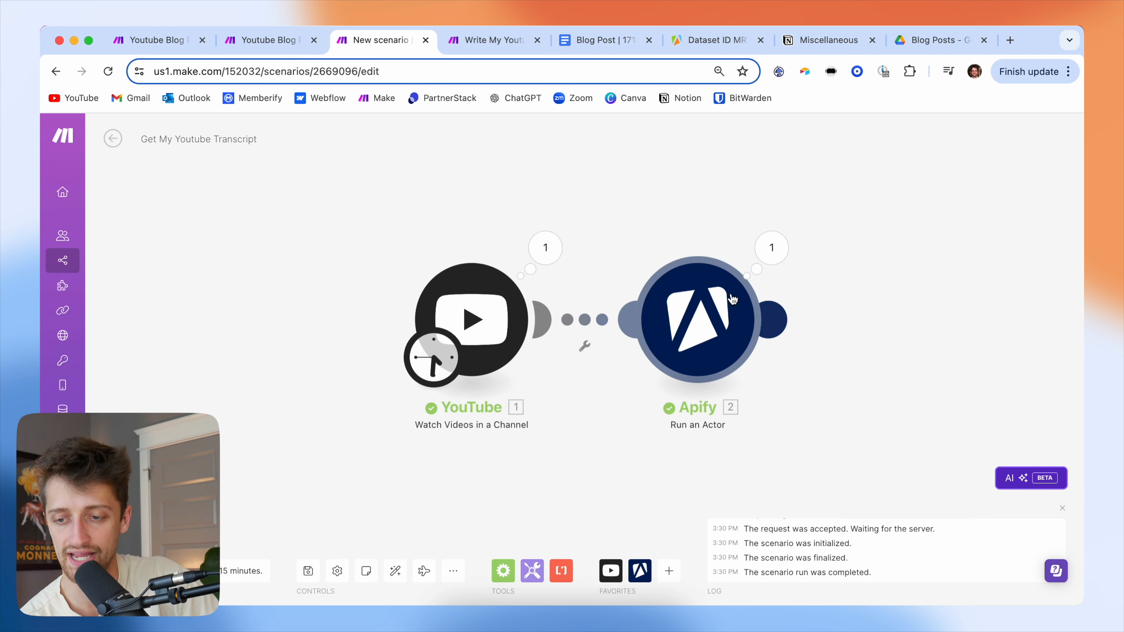
pyautogui.click(771, 248)
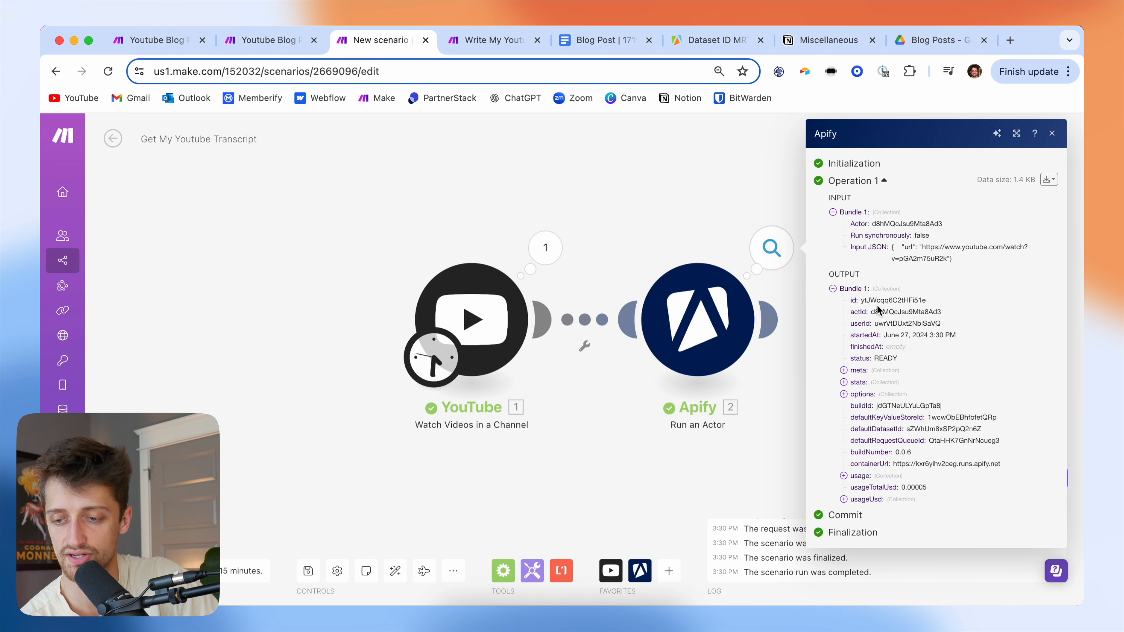
pyautogui.click(704, 212)
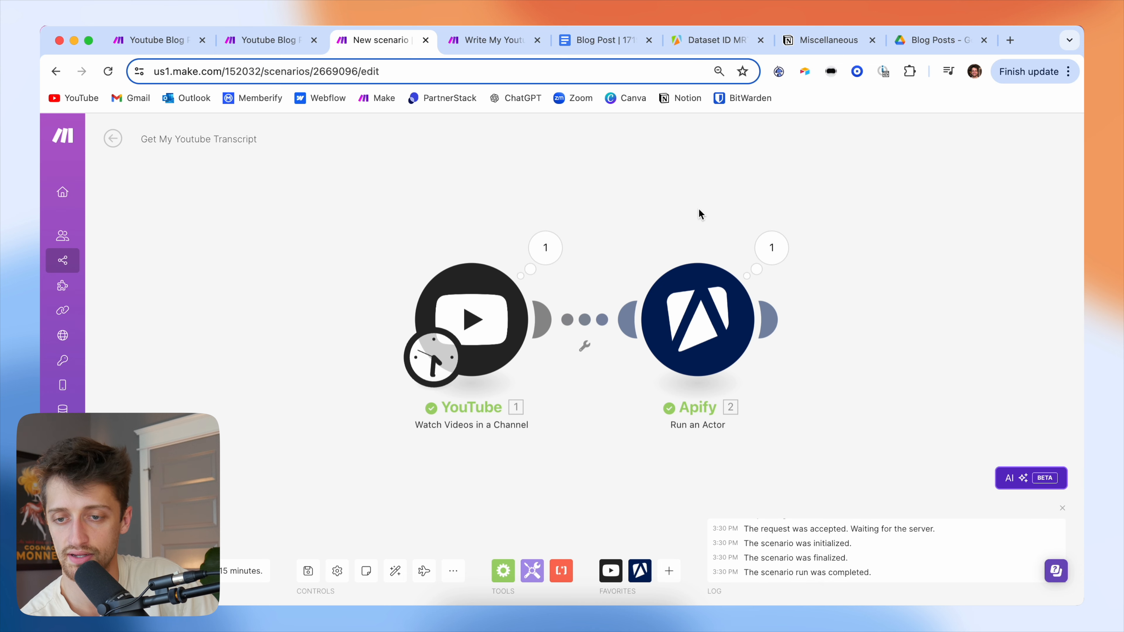
pyautogui.click(476, 47)
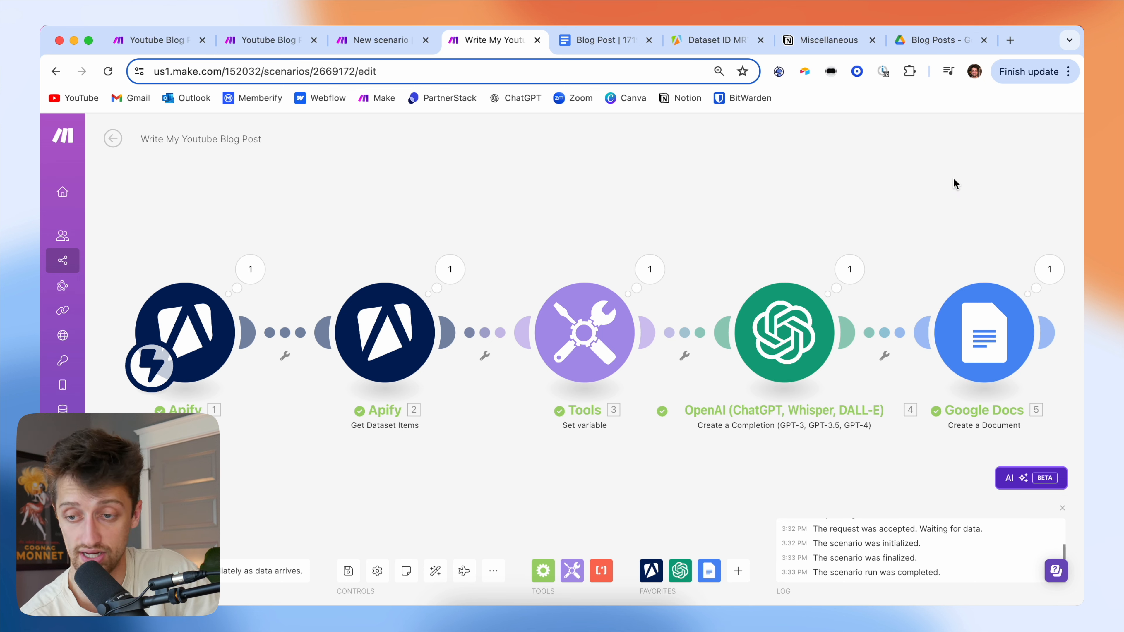
pyautogui.click(938, 50)
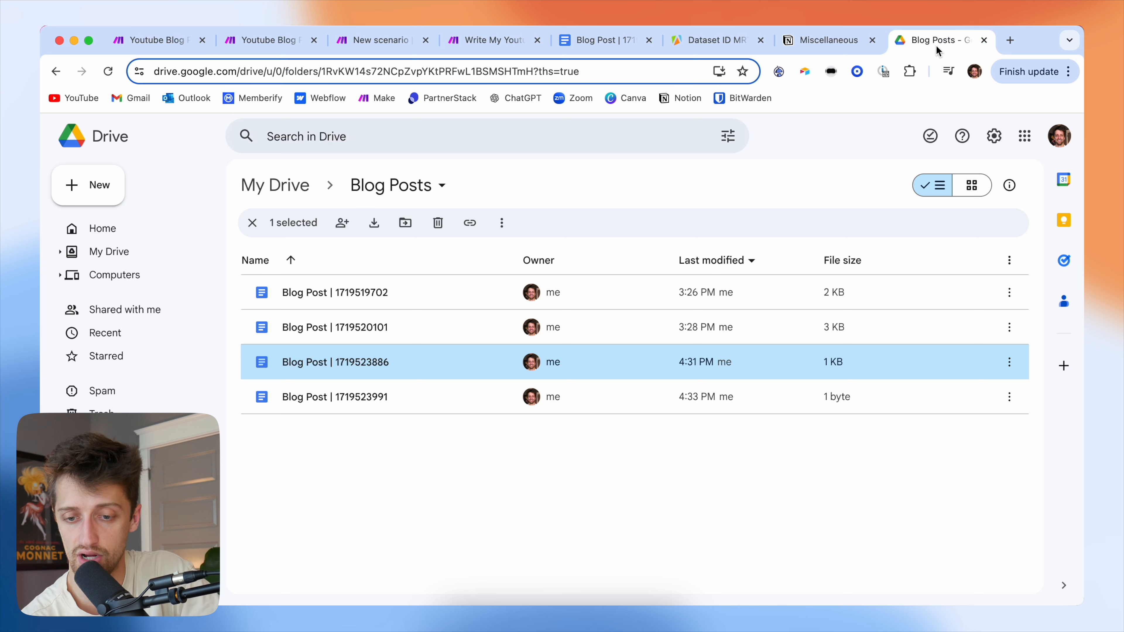
pyautogui.click(416, 401)
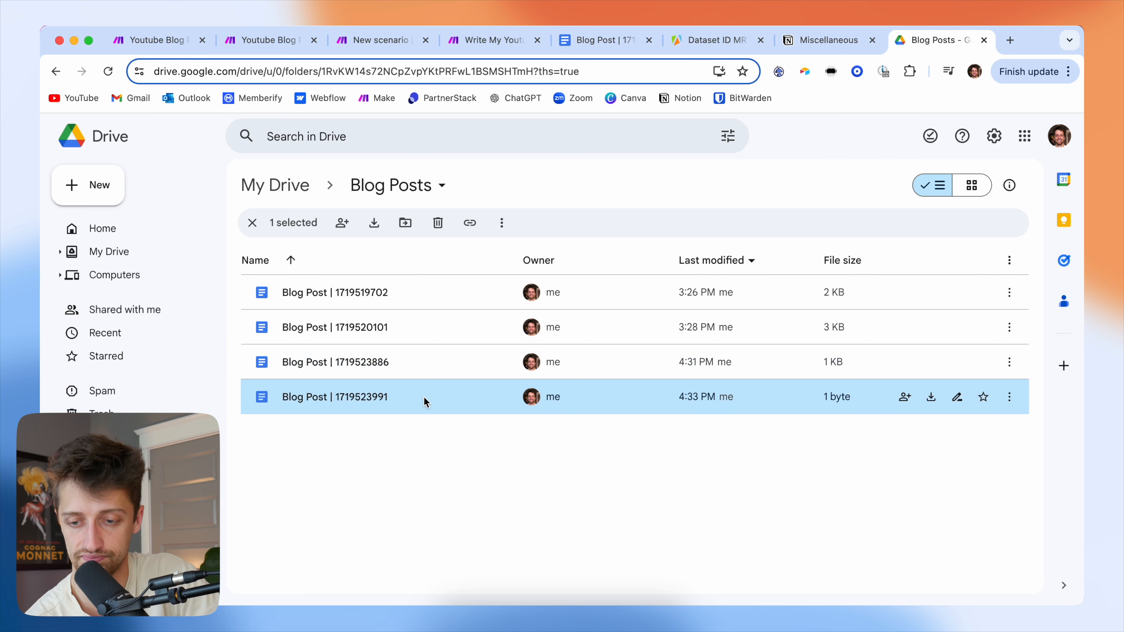
pyautogui.doubleClick(372, 398)
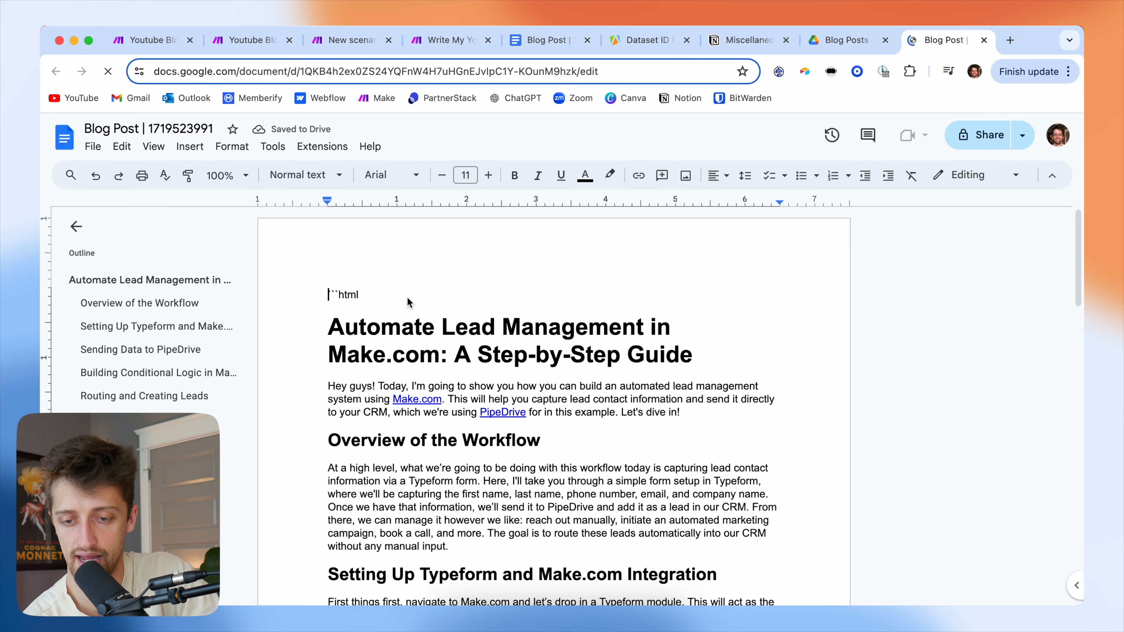
# Delete the leftover ```html line and the blank line at the top of the post
pyautogui.scroll(-1, 314, 350)
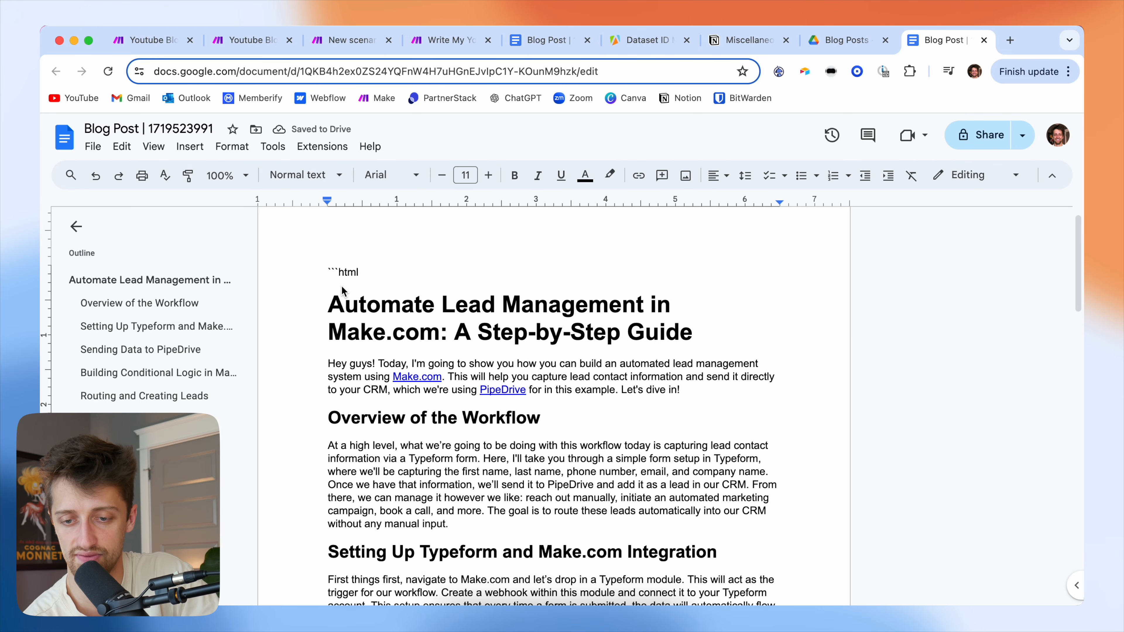
pyautogui.moveTo(364, 276); pyautogui.dragTo(328, 274)
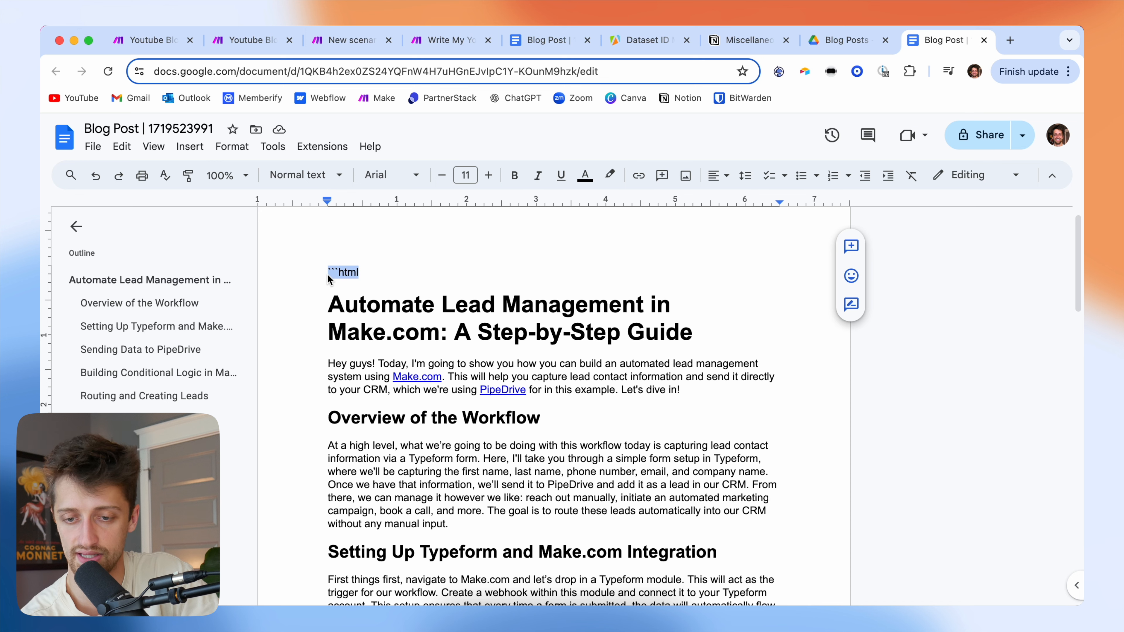
pyautogui.press('BackSpace')
pyautogui.press('Delete')
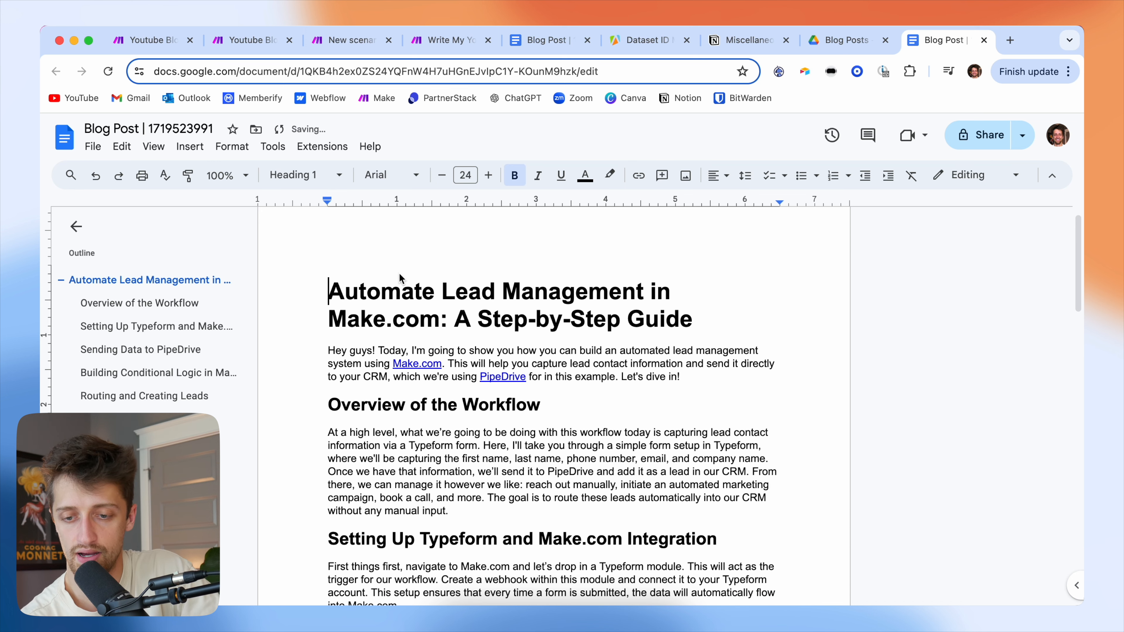
# Read through the post, highlighting the Overview of the Workflow and Sending Data to PipeDrive paragraphs
pyautogui.scroll(-2, 593, 346)
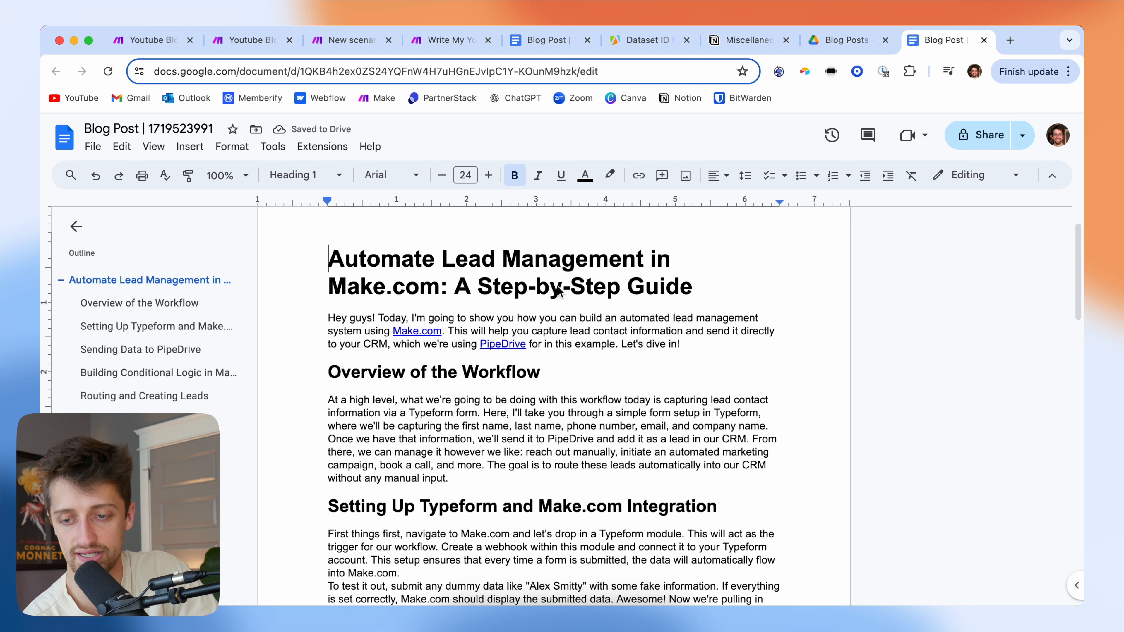
pyautogui.scroll(-2, 707, 355)
pyautogui.scroll(-5, 706, 354)
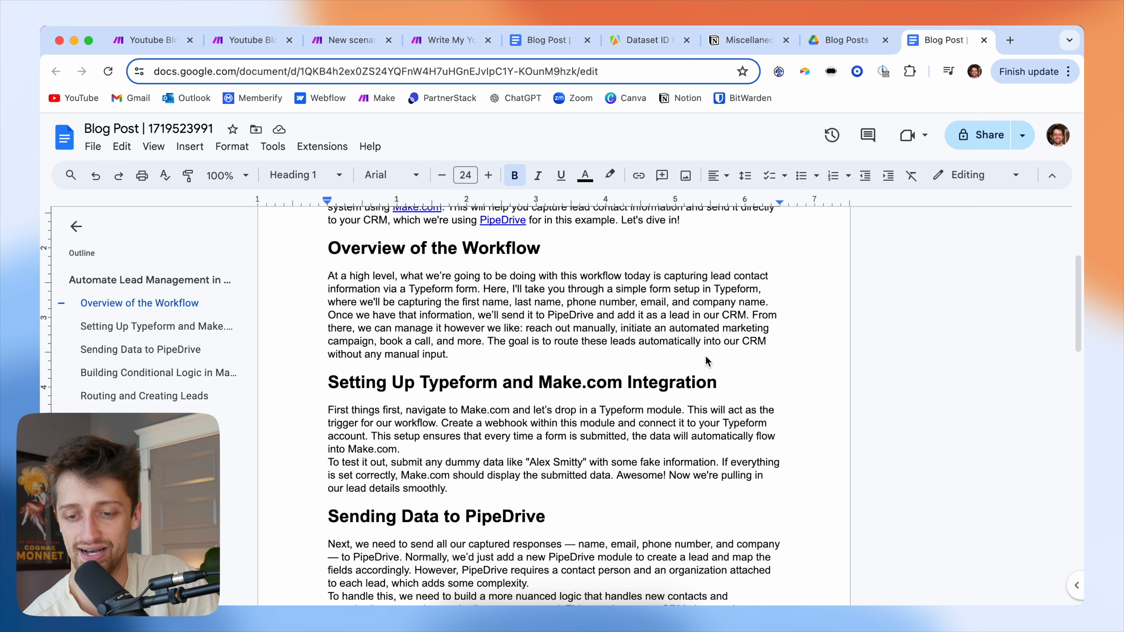
pyautogui.moveTo(493, 355); pyautogui.dragTo(393, 288)
pyautogui.scroll(-1, 513, 394)
pyautogui.scroll(-2, 513, 394)
pyautogui.moveTo(495, 430); pyautogui.dragTo(329, 360)
pyautogui.scroll(-6, 506, 411)
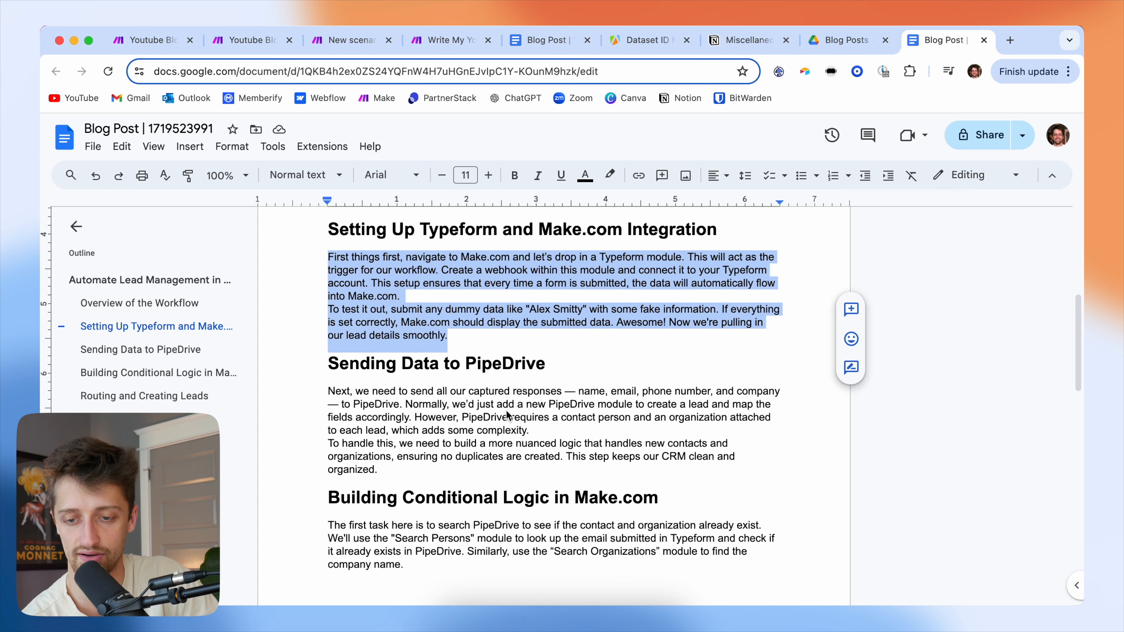
pyautogui.moveTo(413, 393); pyautogui.dragTo(329, 319)
pyautogui.scroll(-6, 409, 388)
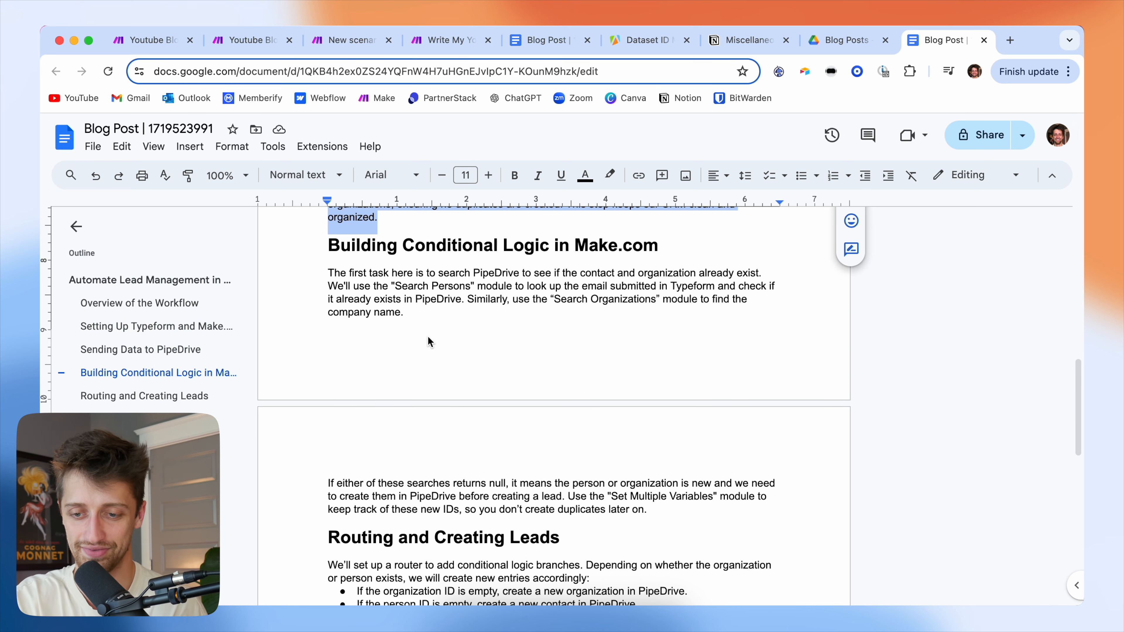
pyautogui.scroll(-5, 431, 332)
pyautogui.scroll(-8, 430, 333)
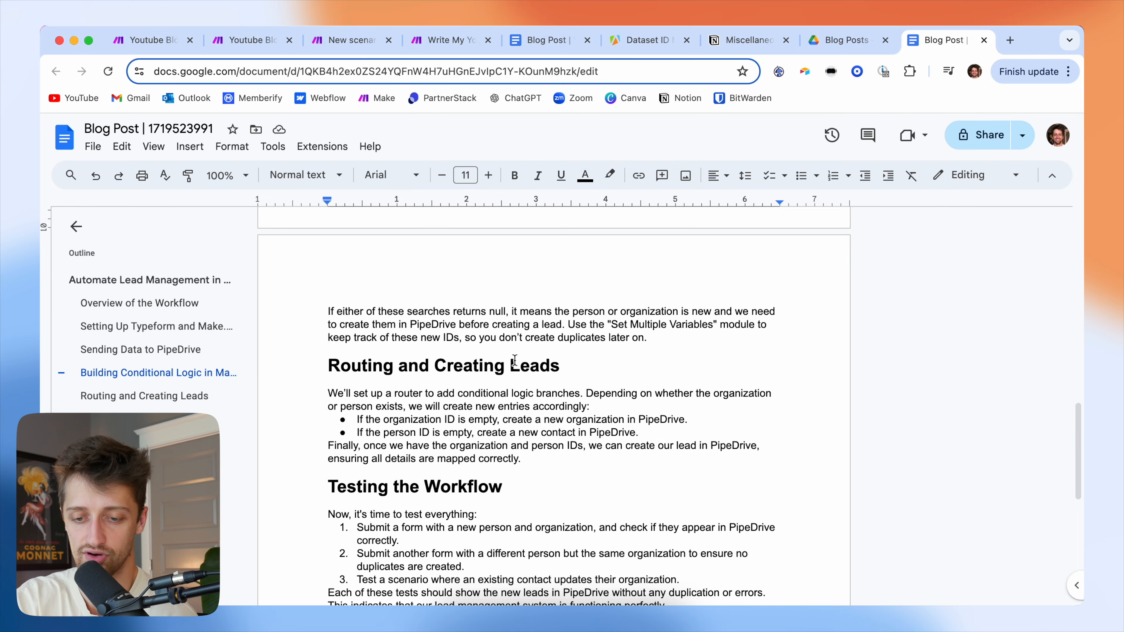
pyautogui.scroll(-1, 538, 402)
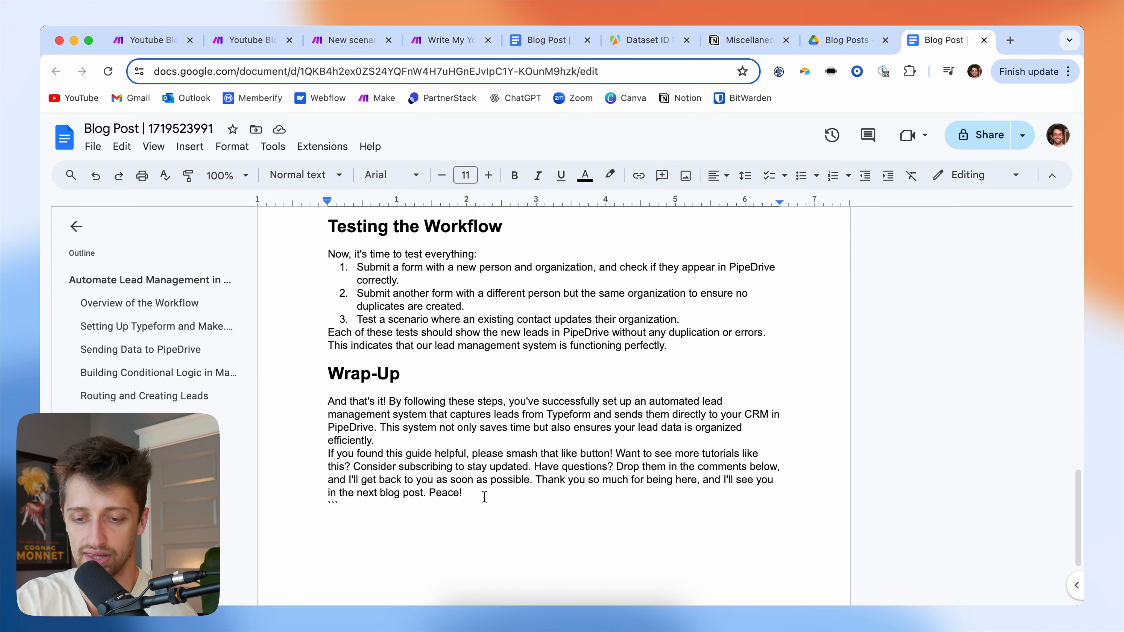
pyautogui.scroll(-1, 476, 507)
# Delete the closing ``` line at the end of the document
pyautogui.doubleClick(370, 487)
pyautogui.moveTo(370, 487); pyautogui.dragTo(320, 487)
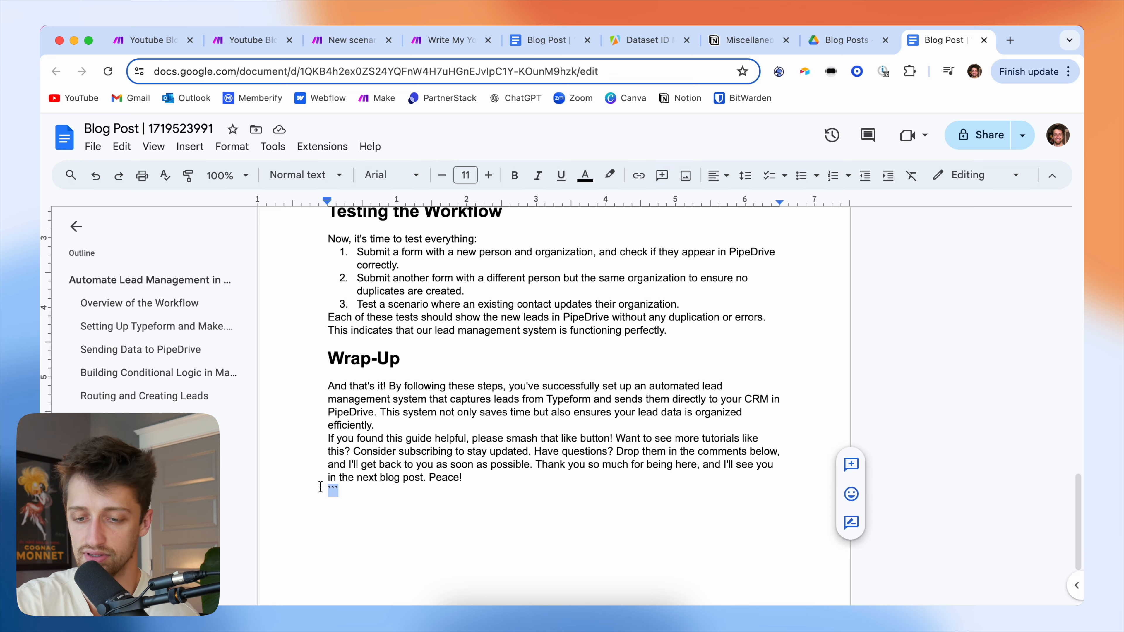
pyautogui.press('BackSpace')
pyautogui.press('BackSpace')
pyautogui.scroll(20, 439, 444)
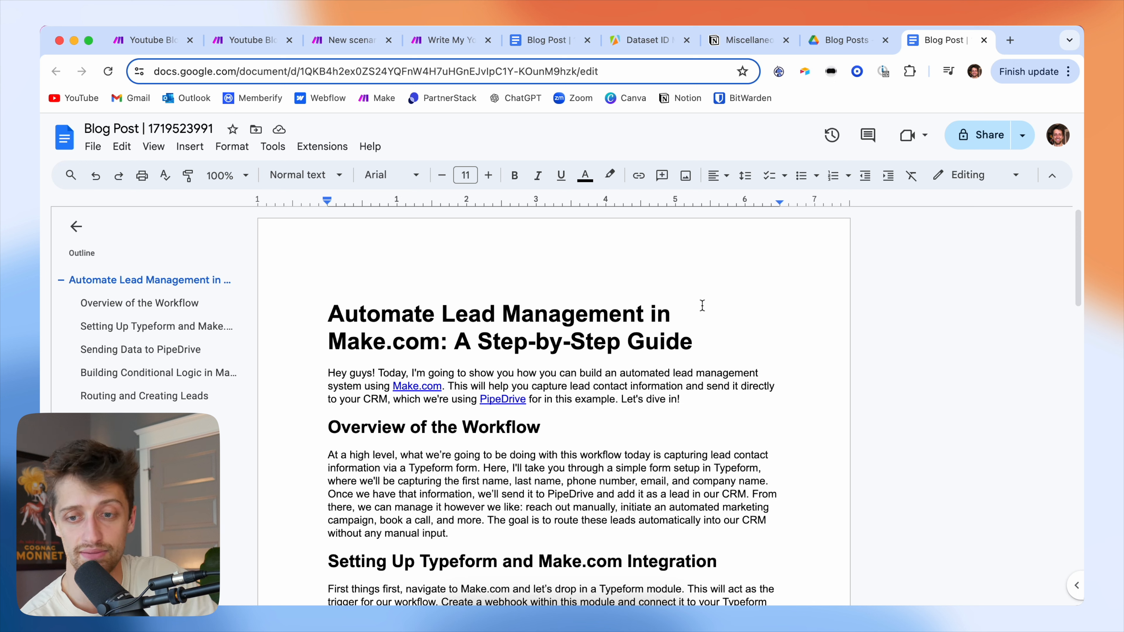
# Save the Write My Youtube Blog Post scenario and return to its overview page
pyautogui.click(464, 42)
pyautogui.click(349, 571)
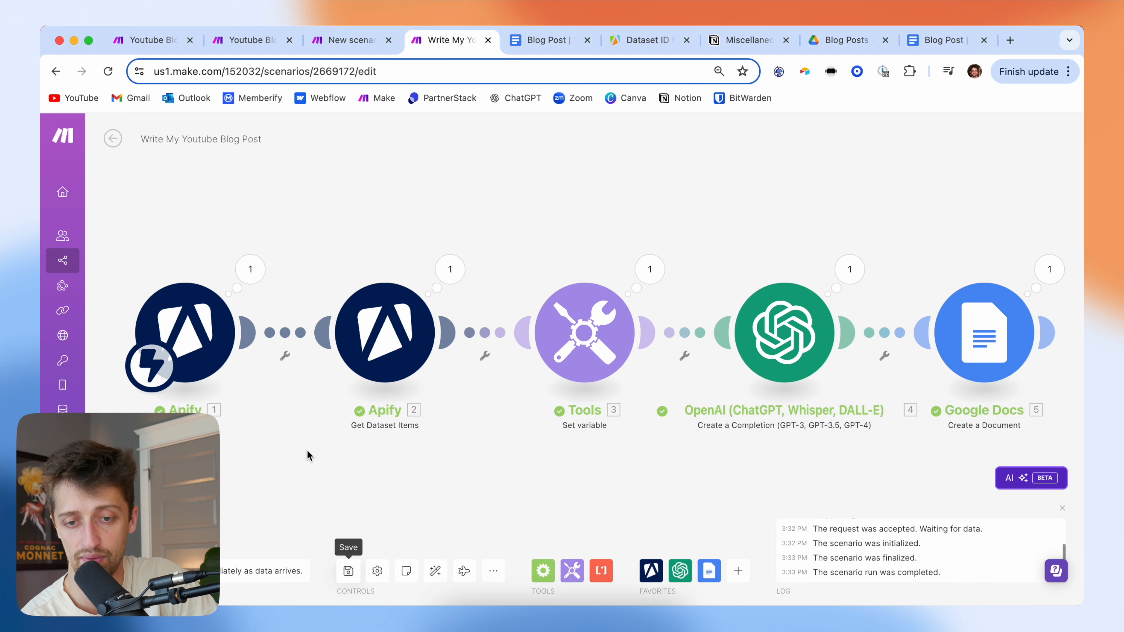
pyautogui.click(118, 141)
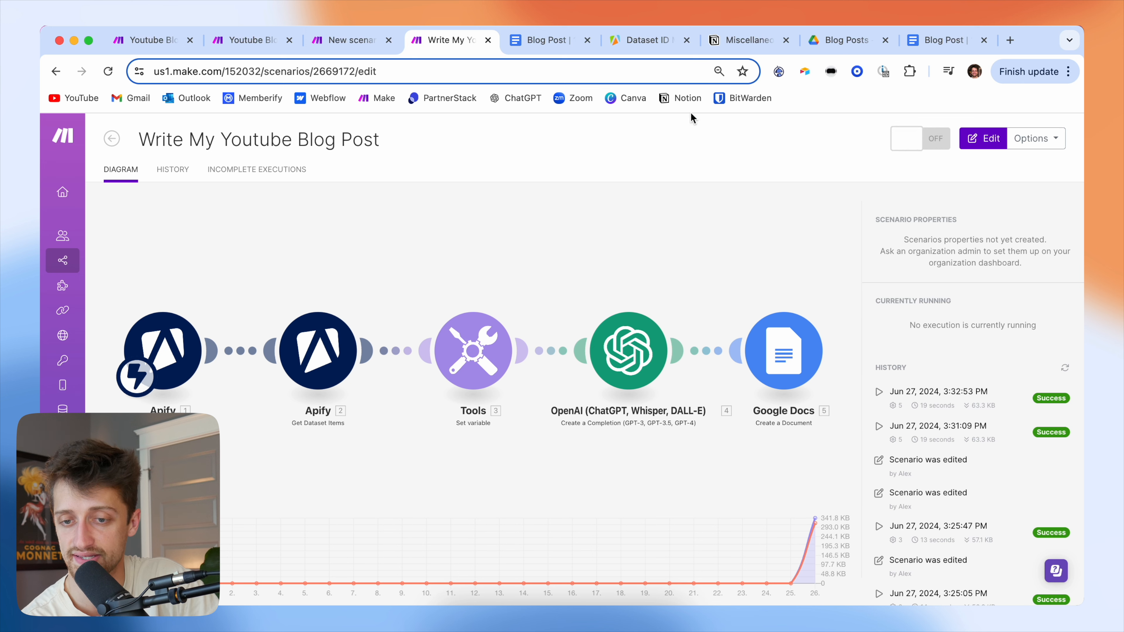
# Save the Get My Youtube Transcript scenario and return to its overview page
pyautogui.click(342, 40)
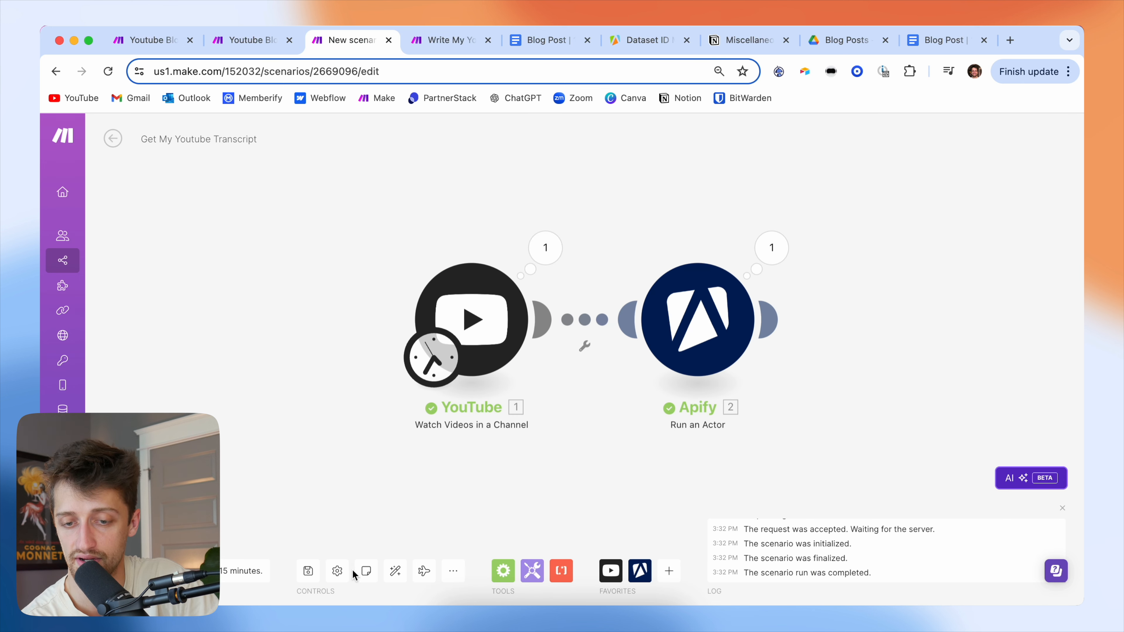
pyautogui.click(308, 571)
pyautogui.click(113, 139)
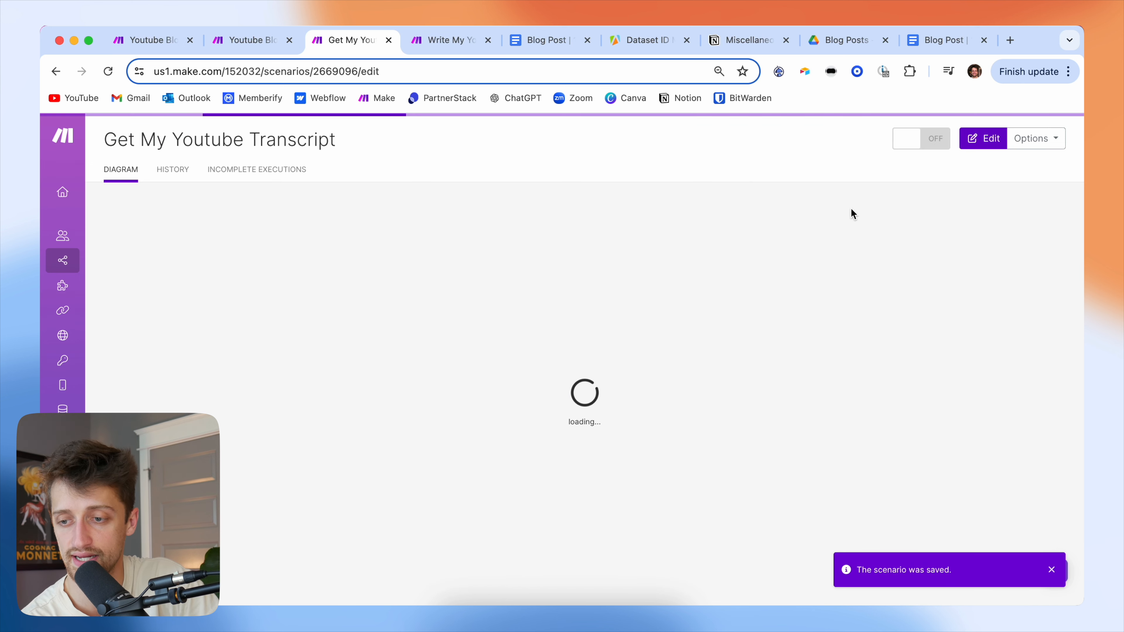